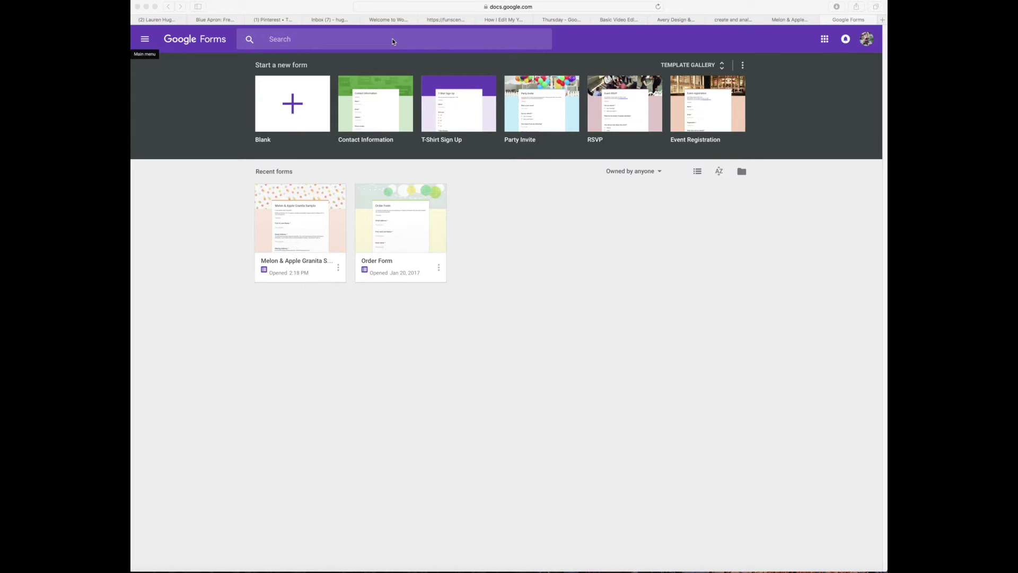
Search the web for "google form" and open Google Forms from its official product page
{"action": "left_click", "coordinate": [457, 7]}
{"action": "type", "text": "goo"}
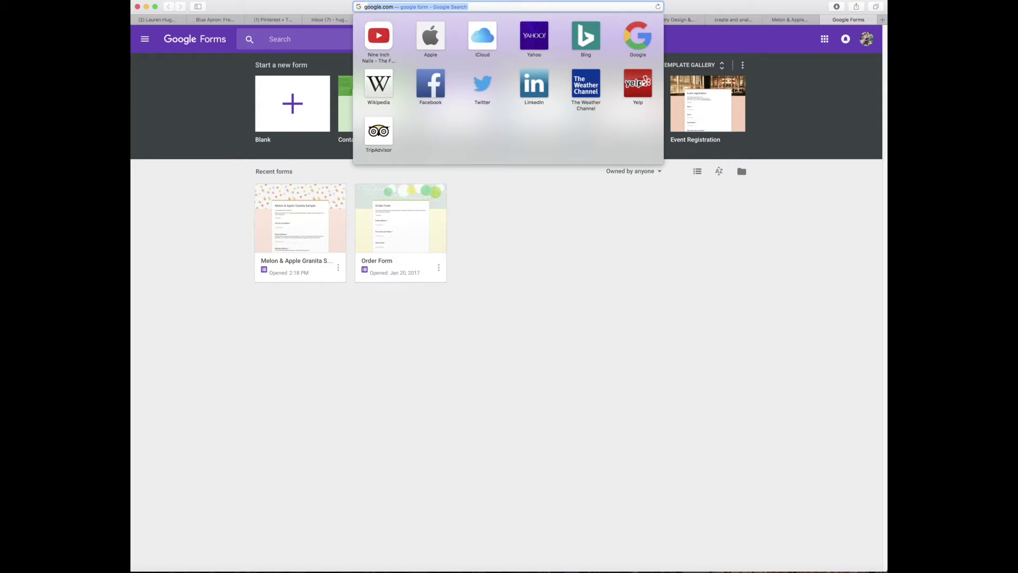
{"action": "type", "text": "gle form"}
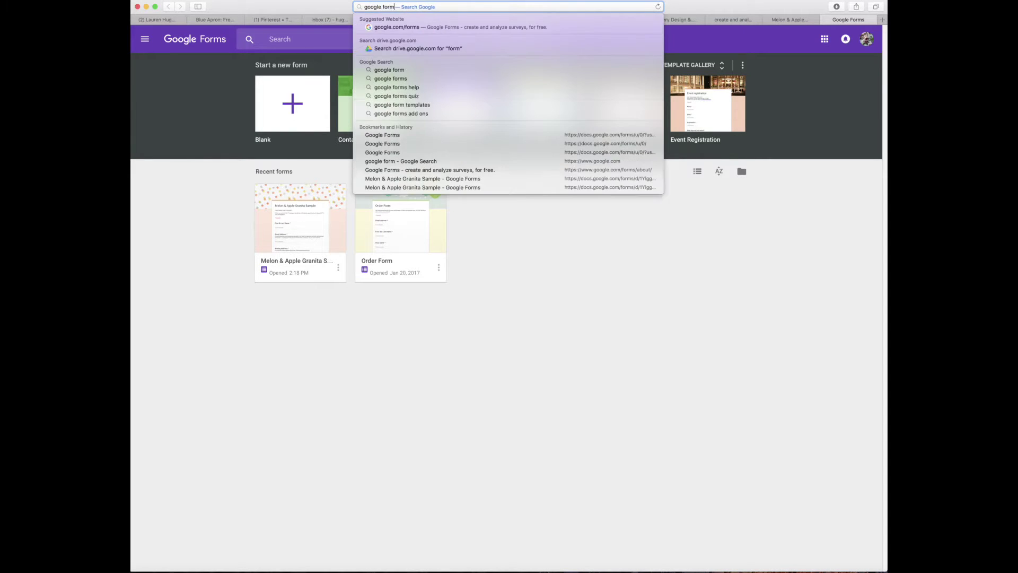
{"action": "key", "text": "Return"}
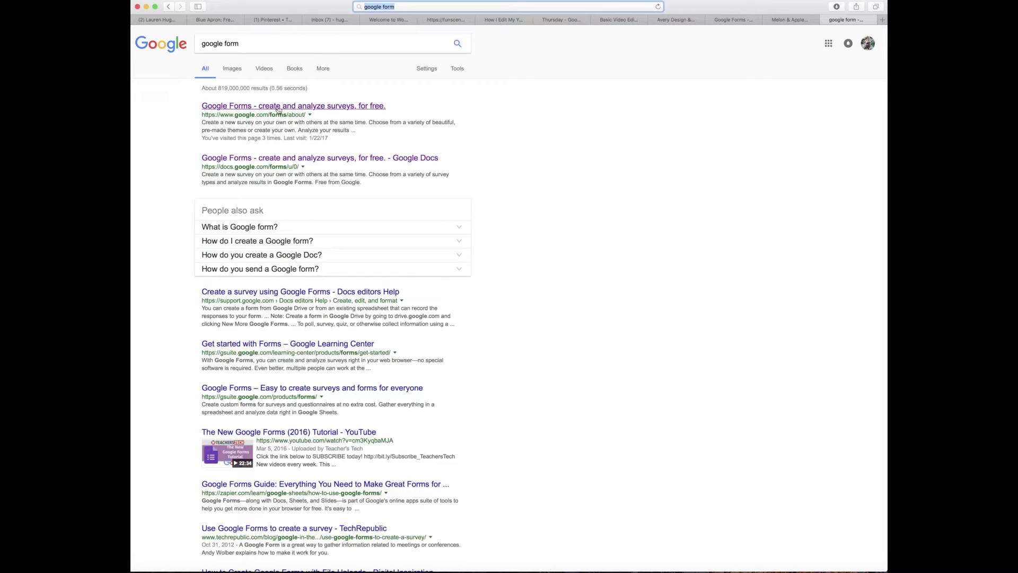
{"action": "left_click", "coordinate": [277, 109]}
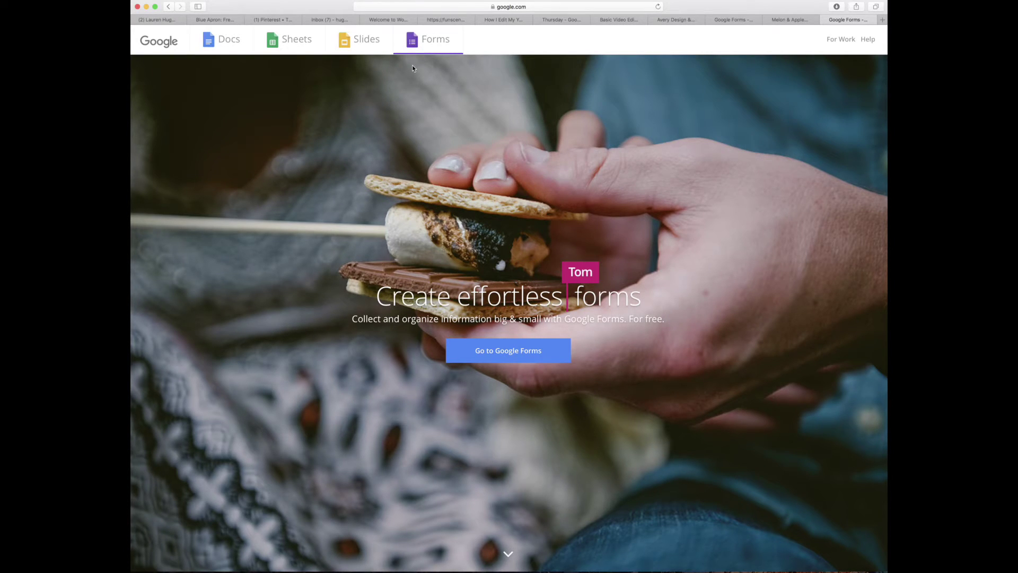
{"action": "left_click", "coordinate": [509, 352]}
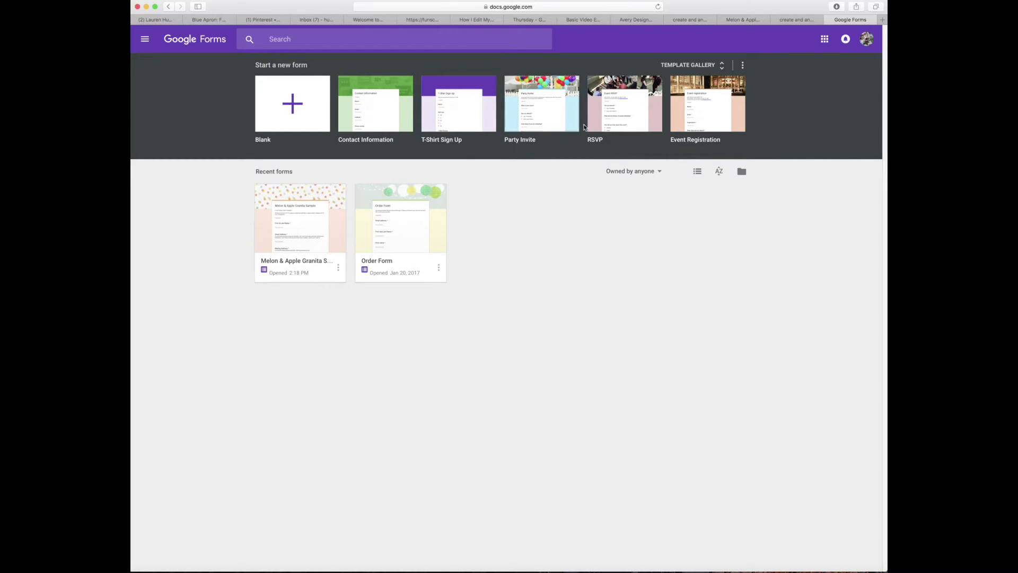
Browse the full template gallery and create a new form from the Contact Information template
{"action": "left_click", "coordinate": [722, 66]}
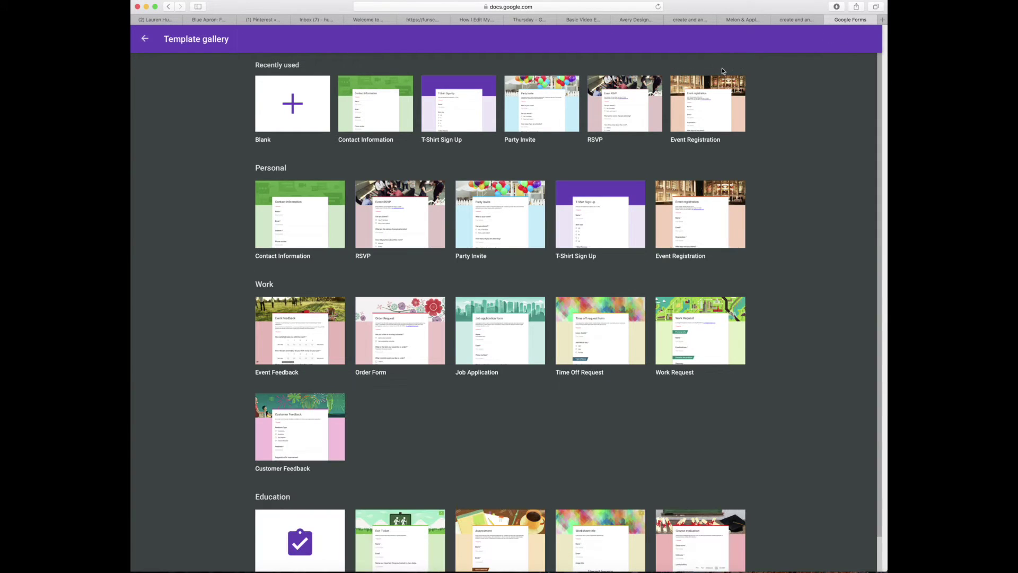
{"action": "scroll", "coordinate": [671, 168], "scroll_direction": "down", "scroll_amount": 2}
{"action": "scroll", "coordinate": [672, 170], "scroll_direction": "up", "scroll_amount": 2}
{"action": "scroll", "coordinate": [672, 171], "scroll_direction": "down", "scroll_amount": 2}
{"action": "scroll", "coordinate": [580, 161], "scroll_direction": "up", "scroll_amount": 1}
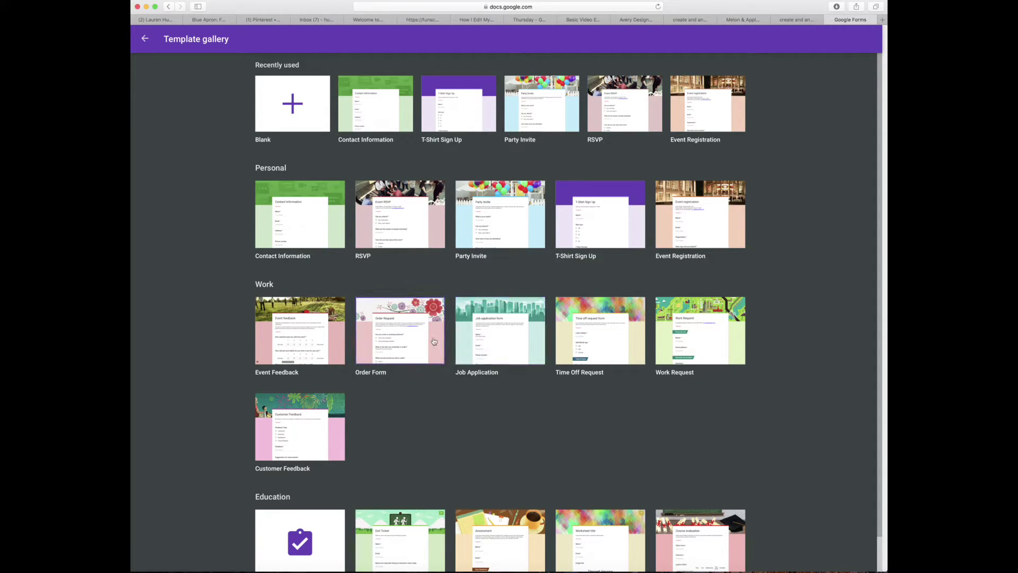
{"action": "scroll", "coordinate": [431, 336], "scroll_direction": "down", "scroll_amount": 1}
{"action": "scroll", "coordinate": [432, 337], "scroll_direction": "up", "scroll_amount": 1}
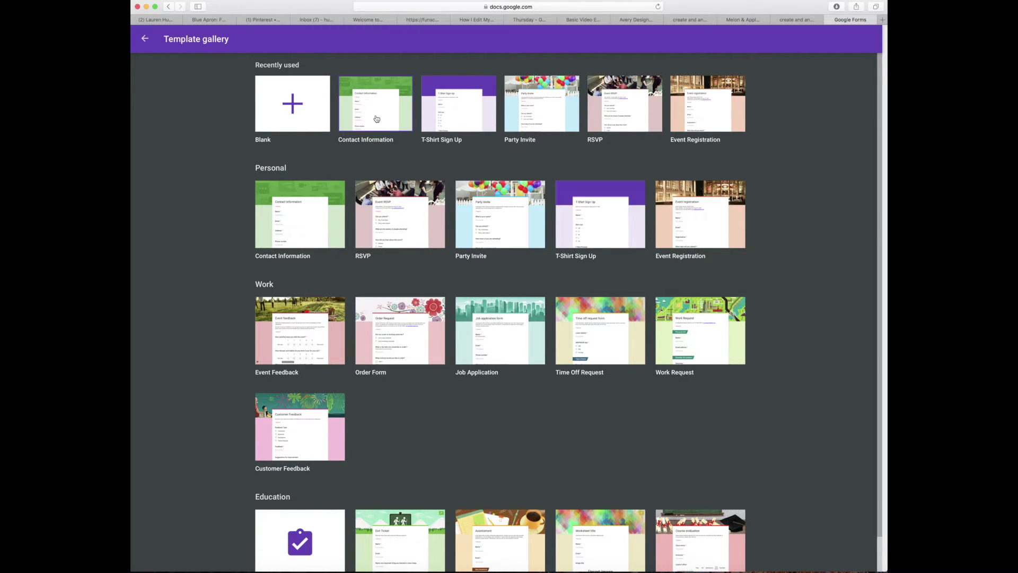
{"action": "left_click", "coordinate": [377, 118]}
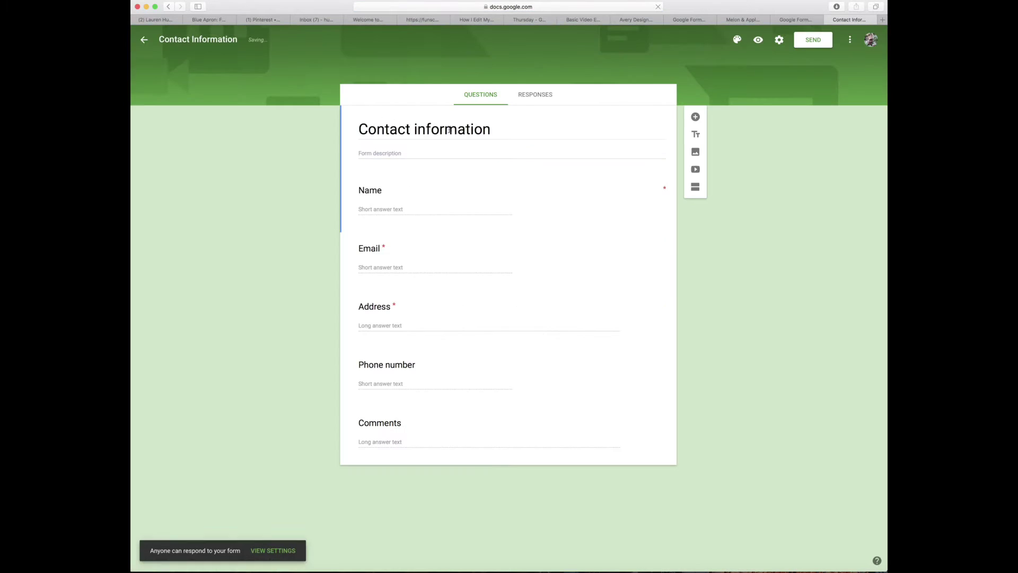
Change the form's title to "Blue Grotto Scent of the Month Sample"
{"action": "triple_click", "coordinate": [387, 128]}
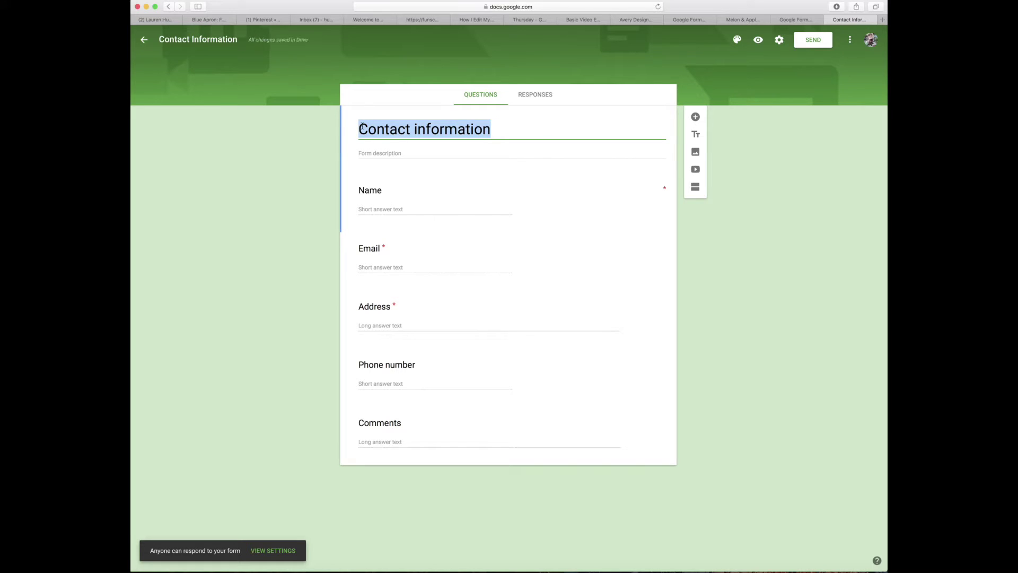
{"action": "type", "text": "Blue"}
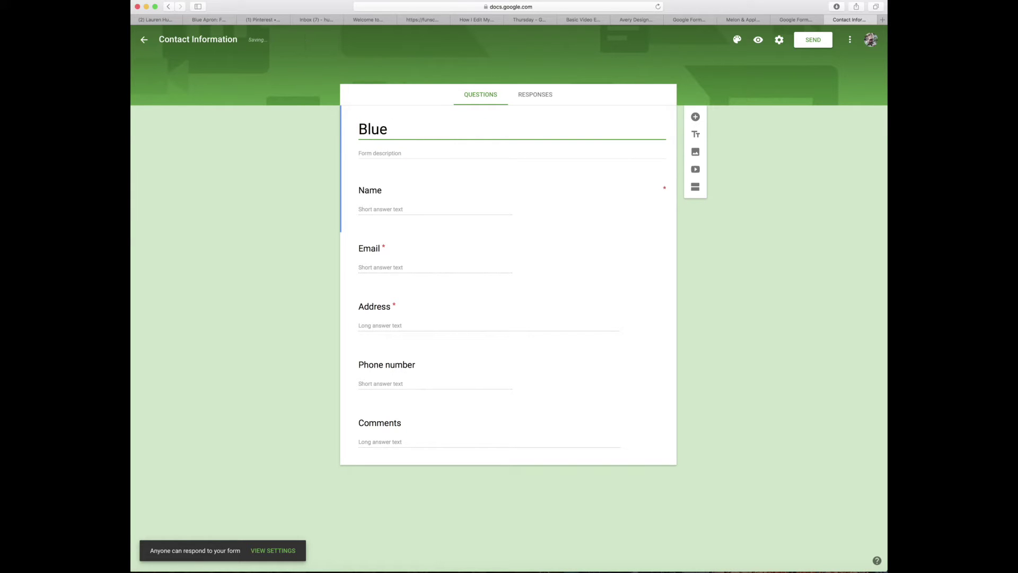
{"action": "type", "text": " Grotto Sc"}
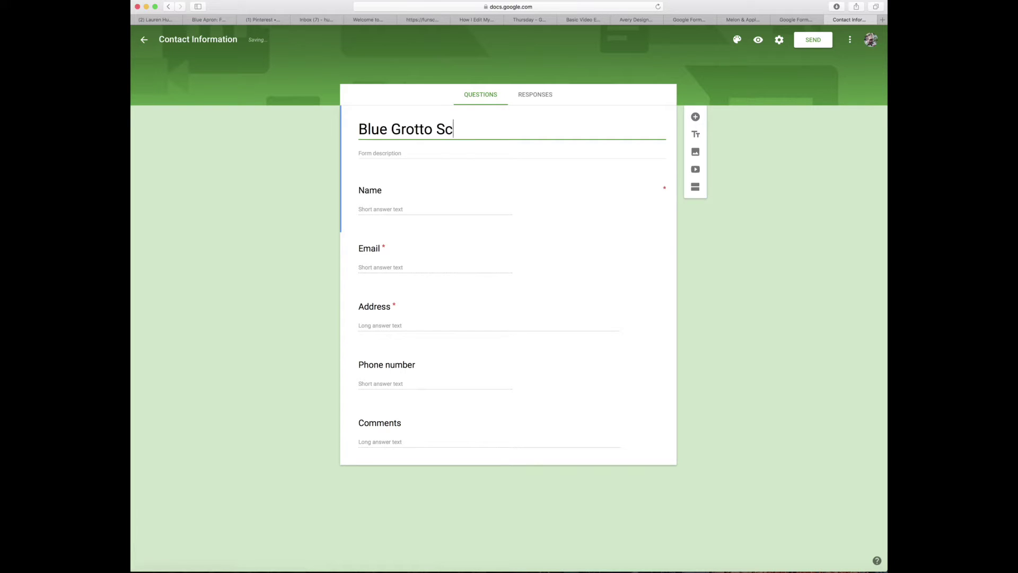
{"action": "type", "text": "ent of the m"}
{"action": "key", "text": "BackSpace"}
{"action": "type", "text": "Month "}
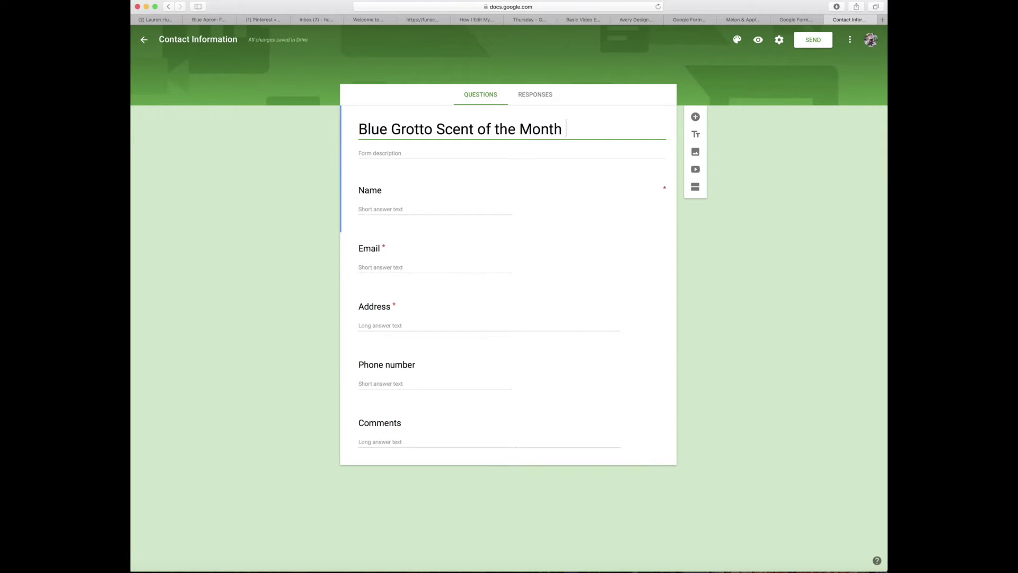
{"action": "type", "text": "Sample"}
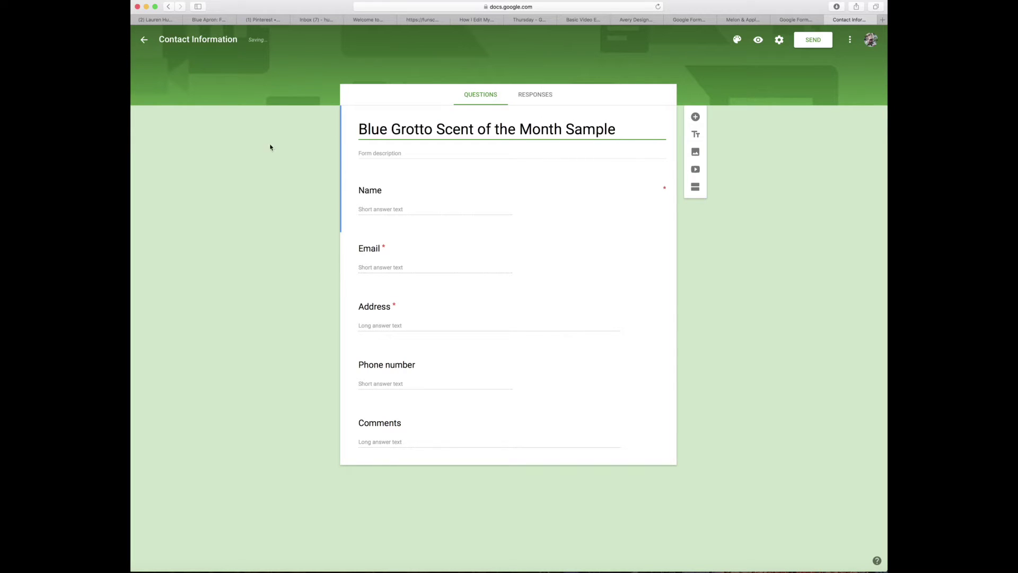
Copy the description of the Melon & Apple Granita Sample form into the new form's description
{"action": "left_click", "coordinate": [366, 154]}
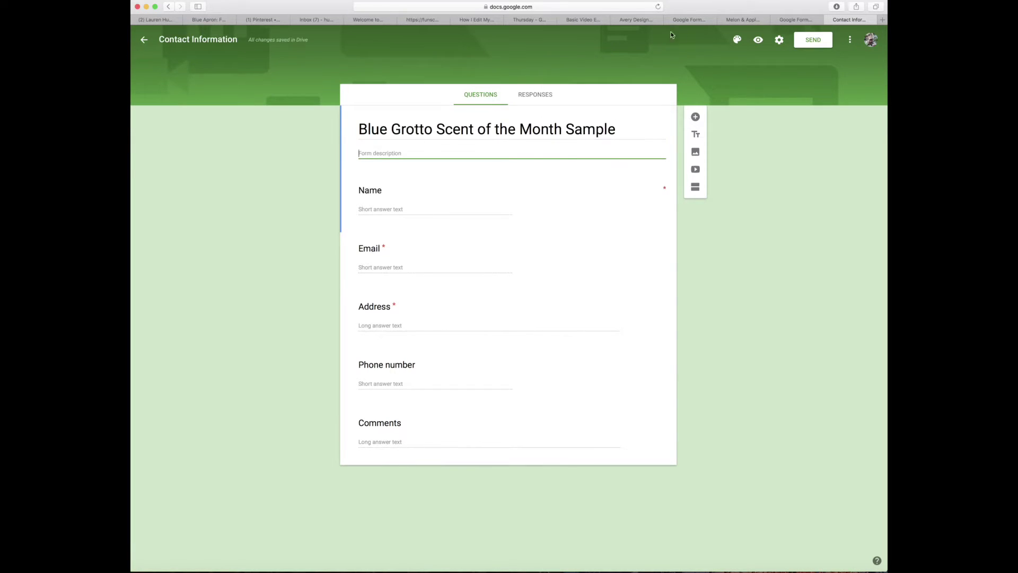
{"action": "left_click", "coordinate": [740, 21]}
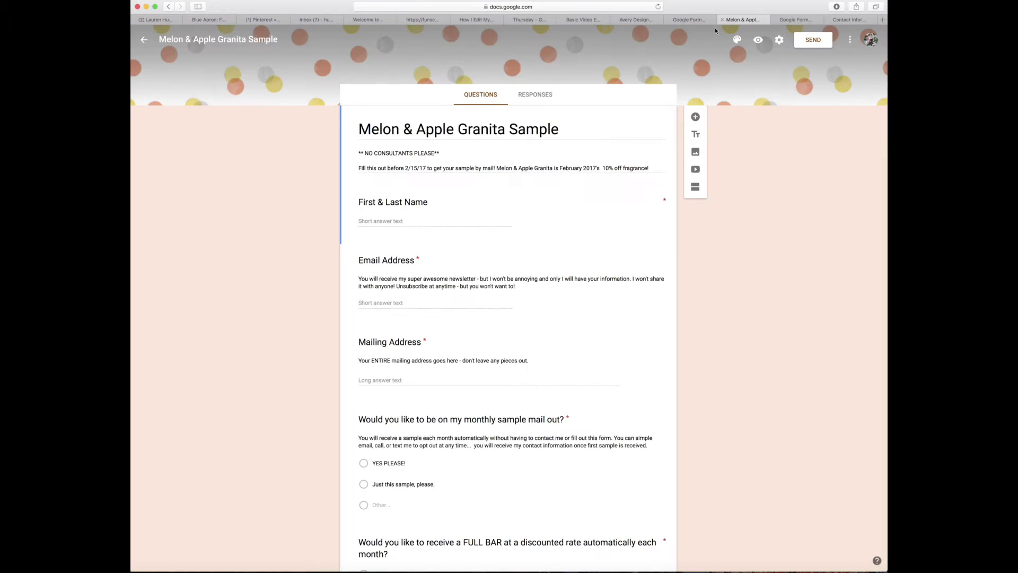
{"action": "triple_click", "coordinate": [360, 151]}
{"action": "key", "text": "super+c"}
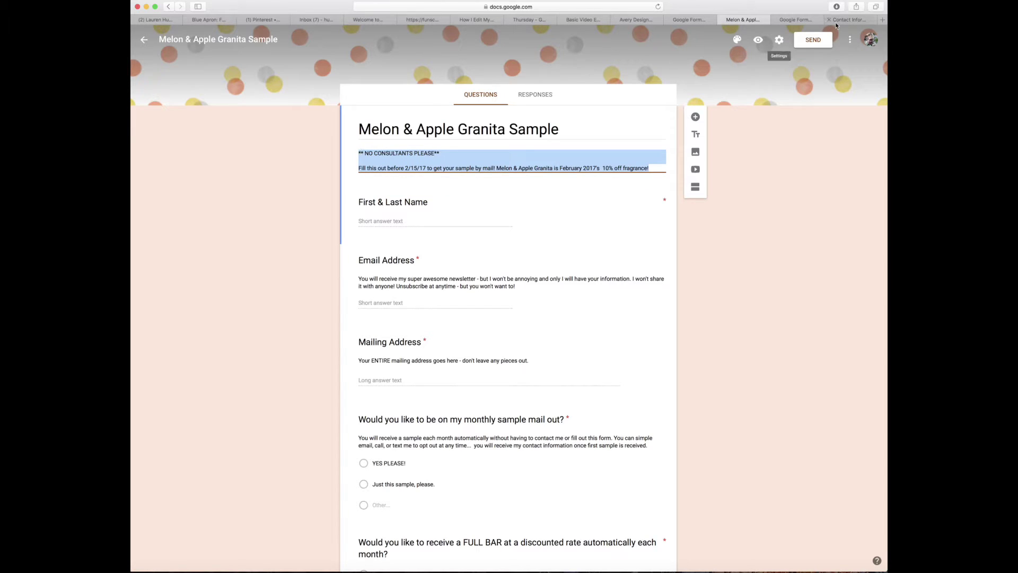
{"action": "left_click", "coordinate": [848, 25]}
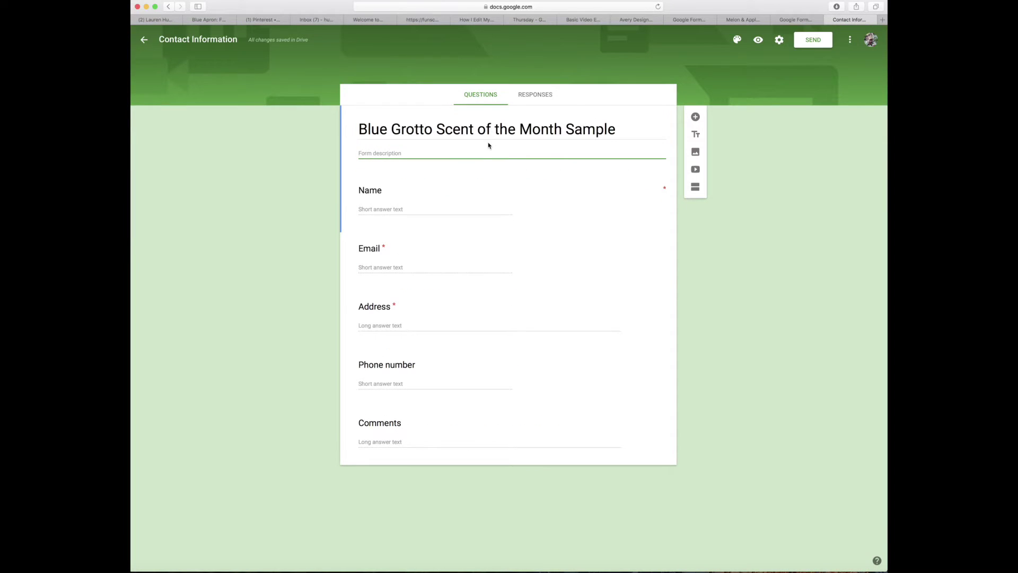
{"action": "key", "text": "super+v"}
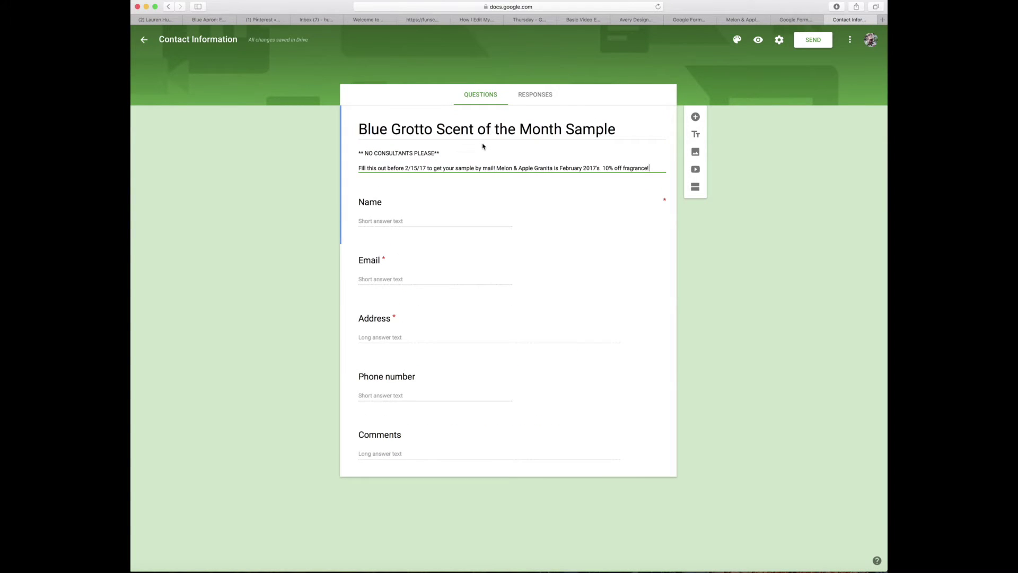
Change the deadline in the form description to 3/15/17
{"action": "left_click", "coordinate": [408, 167]}
{"action": "key", "text": "BackSpace"}
{"action": "type", "text": "3"}
{"action": "left_click", "coordinate": [410, 170]}
Replace "Melon & Apple Granita is February" in the form description with "Blue Grotto is March"
{"action": "left_click_drag", "start_coordinate": [497, 168], "coordinate": [583, 169]}
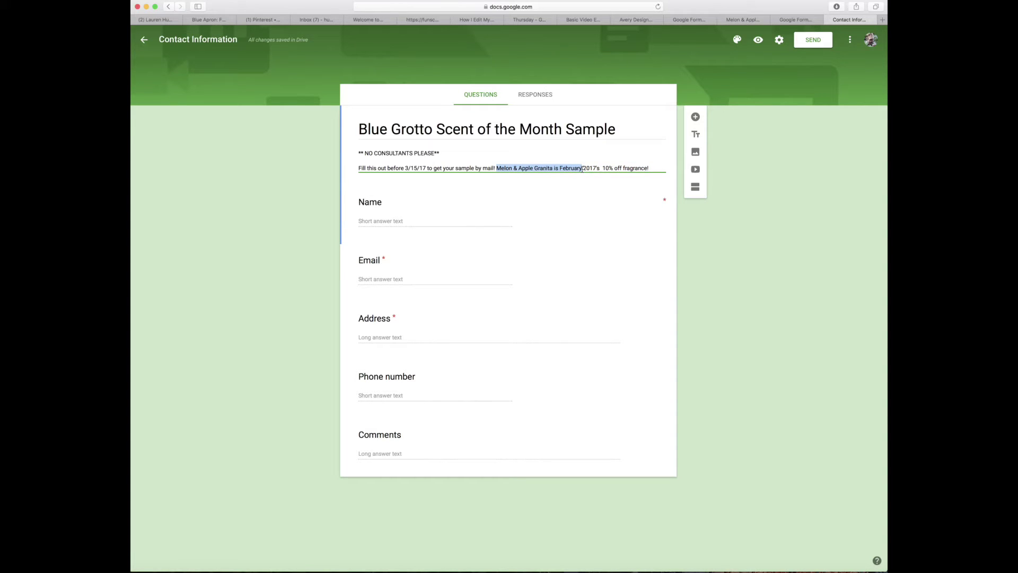
{"action": "type", "text": "Blue Gr"}
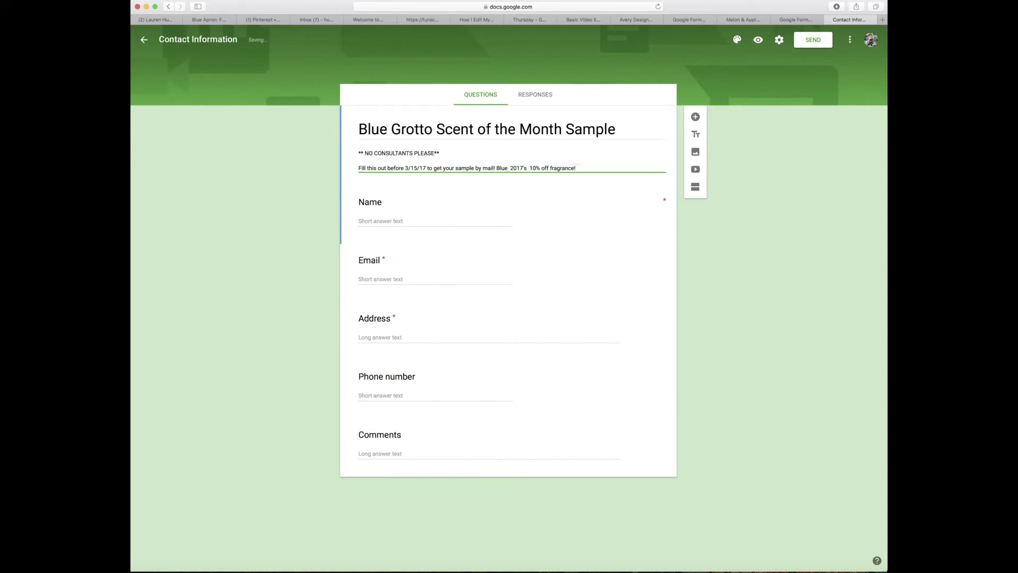
{"action": "type", "text": "otto"}
{"action": "type", "text": " is"}
{"action": "type", "text": " March"}
{"action": "type", "text": "'s"}
{"action": "key", "text": "BackSpace"}
{"action": "key", "text": "BackSpace"}
{"action": "key", "text": "BackSpace"}
{"action": "key", "text": "BackSpace"}
{"action": "key", "text": "BackSpace"}
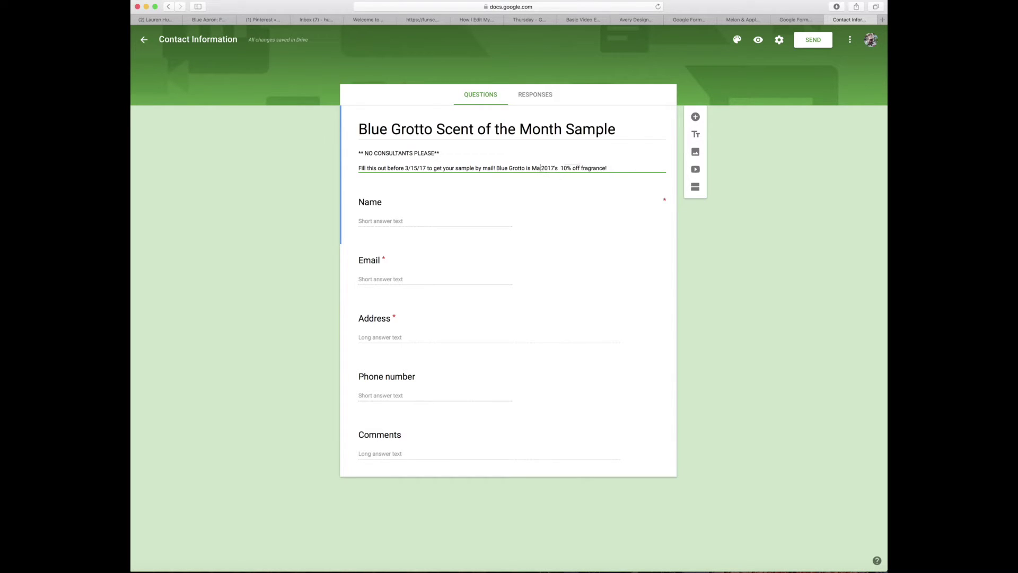
{"action": "type", "text": "rch"}
Retitle the Name question as "First and Last Name"
{"action": "left_click", "coordinate": [360, 203]}
{"action": "left_click", "coordinate": [360, 204]}
{"action": "double_click", "coordinate": [359, 207]}
{"action": "left_click", "coordinate": [359, 207]}
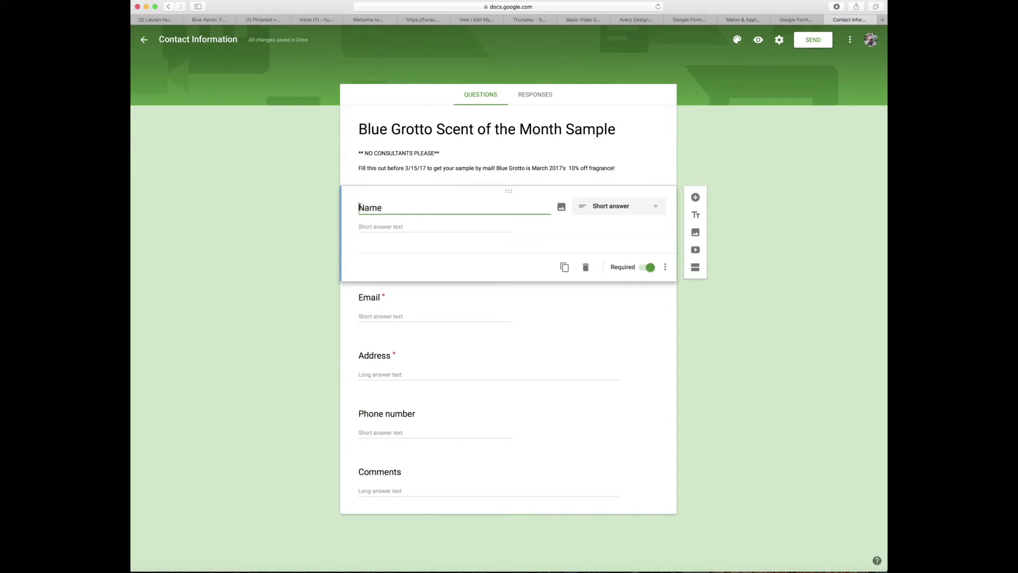
{"action": "type", "text": "First and Last"}
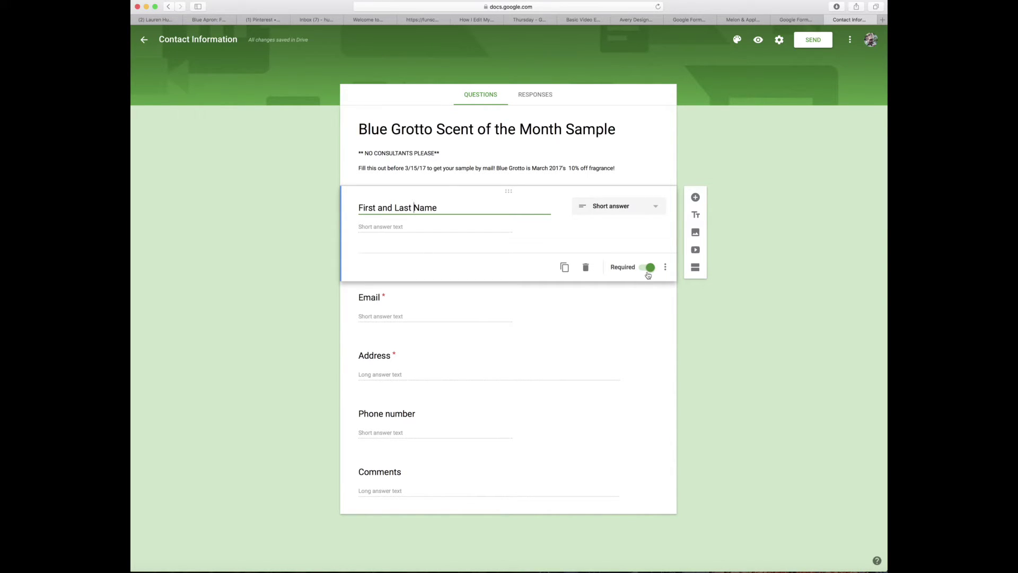
Look through the answer types and the image insertion options for the First and Last Name question
{"action": "left_click", "coordinate": [603, 213]}
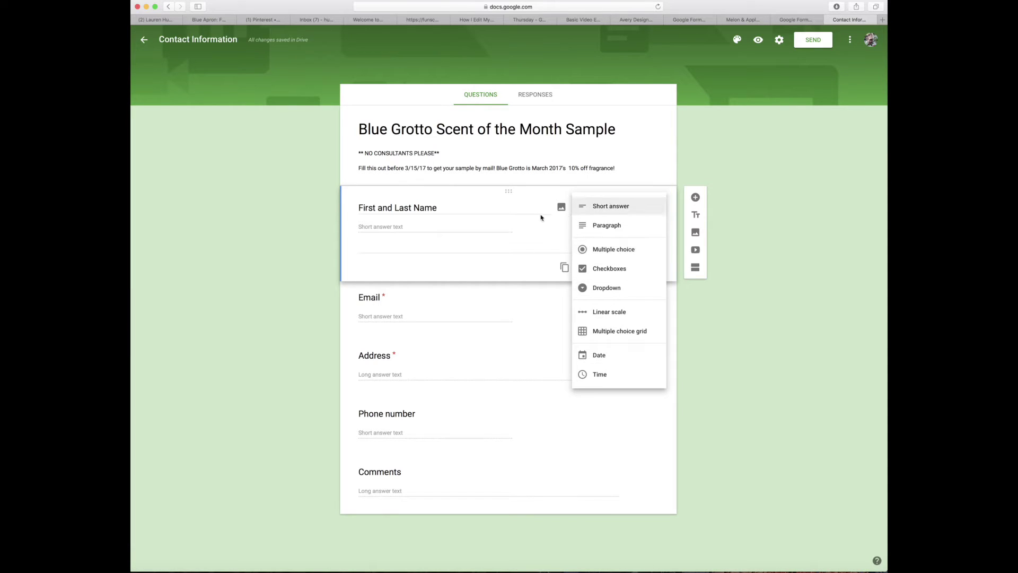
{"action": "left_click", "coordinate": [562, 208]}
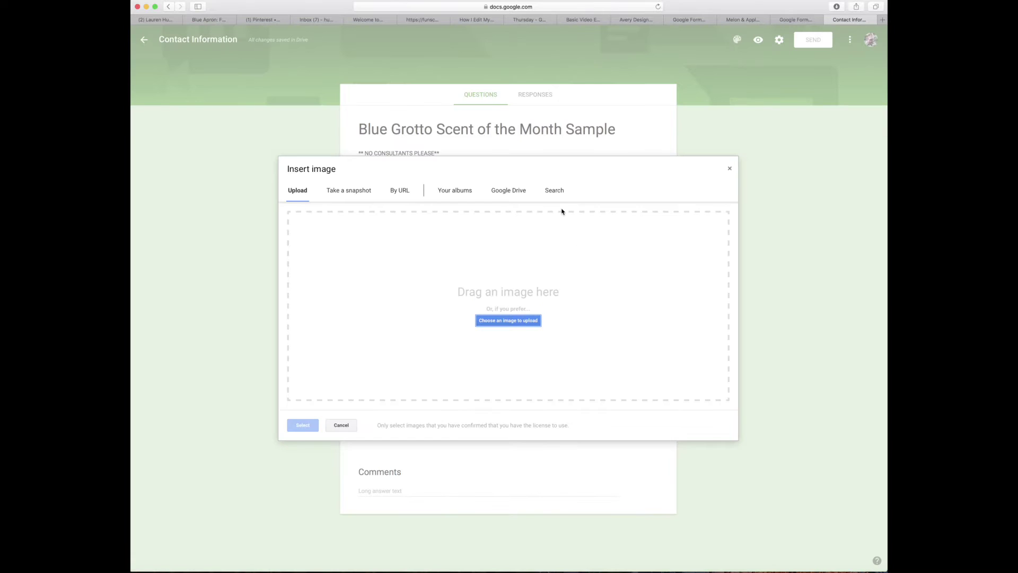
{"action": "left_click", "coordinate": [729, 169]}
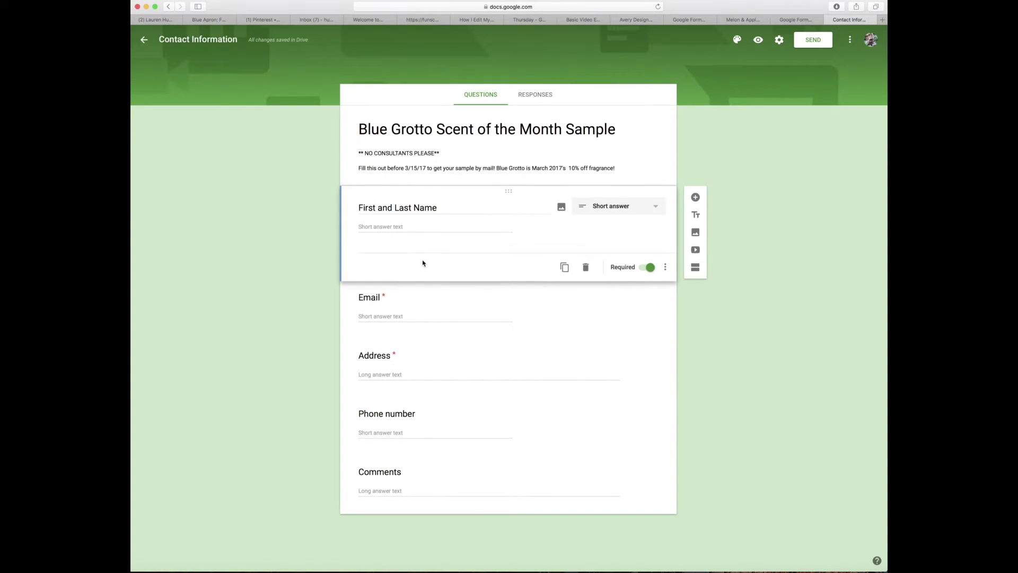
Retitle the Email question as "Email Address" and keep its short answer type
{"action": "left_click", "coordinate": [366, 297]}
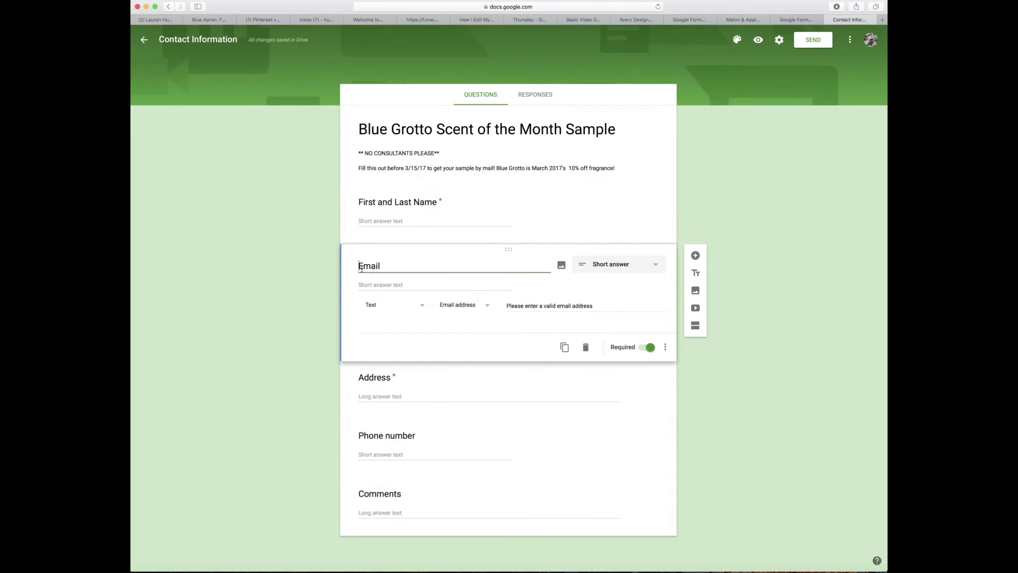
{"action": "type", "text": "Address"}
{"action": "left_click", "coordinate": [597, 267]}
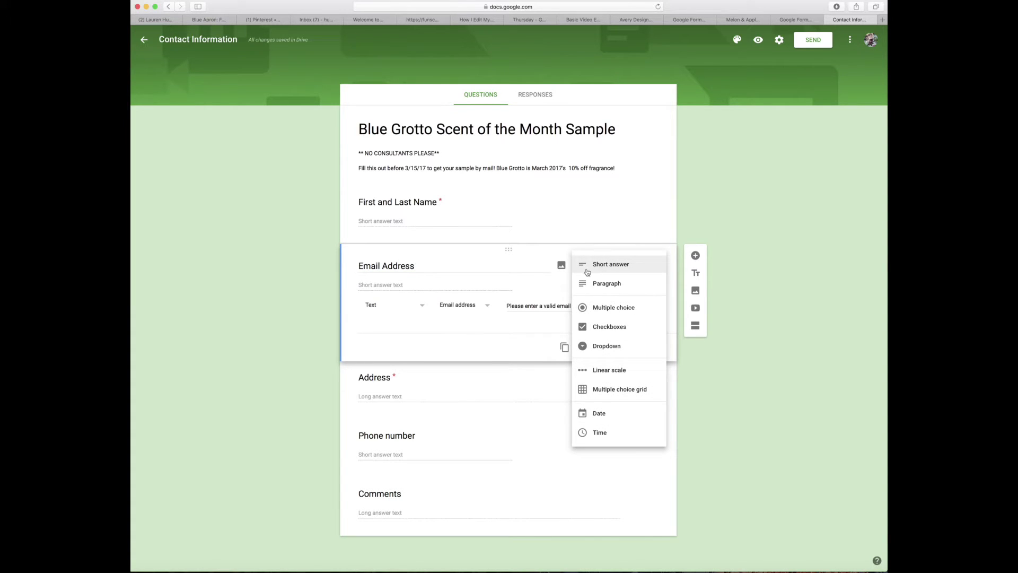
{"action": "left_click", "coordinate": [537, 284]}
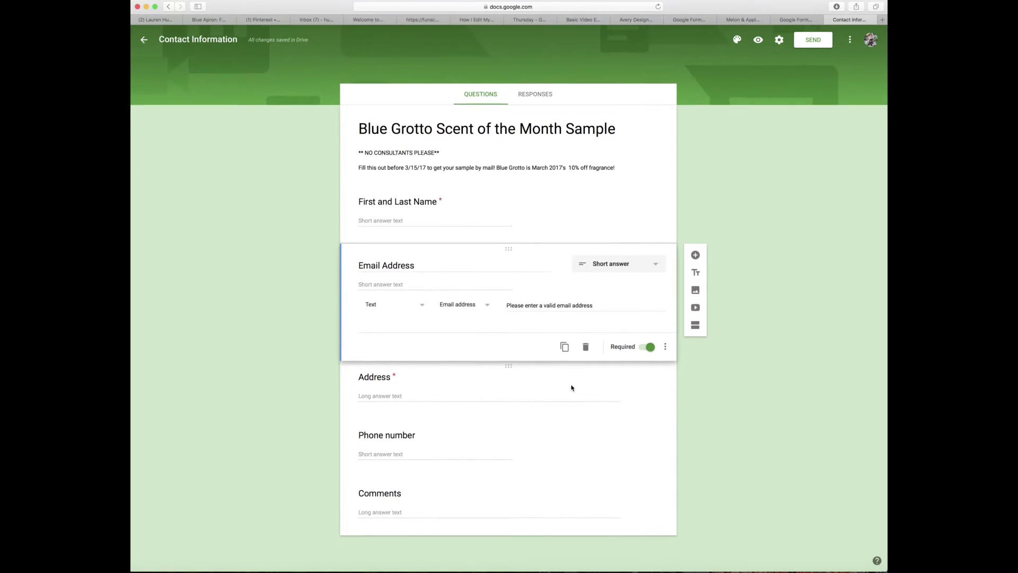
Retitle the Address question as "Mailing Address" and keep Paragraph as its answer type
{"action": "left_click", "coordinate": [571, 388]}
{"action": "left_click", "coordinate": [359, 325]}
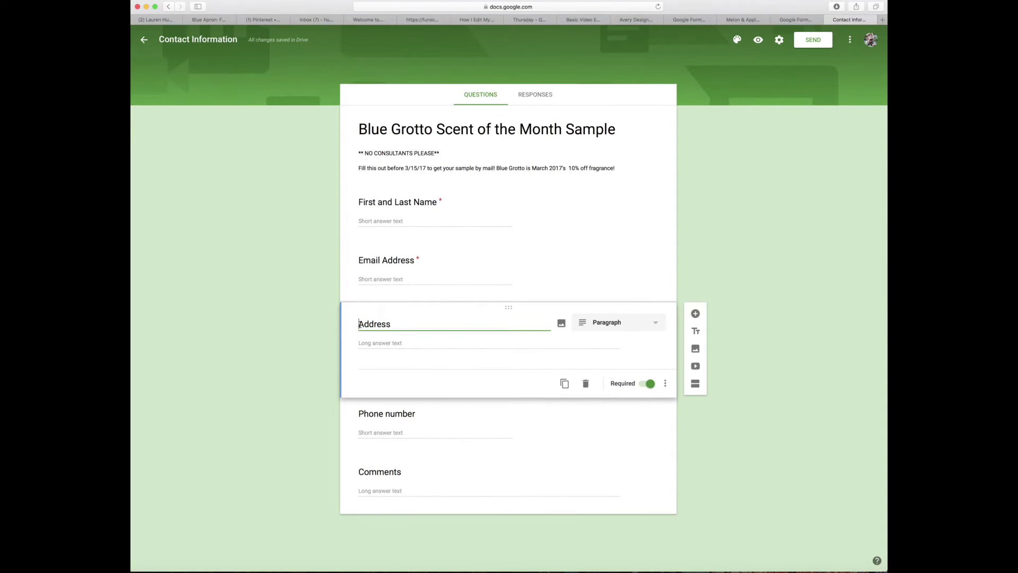
{"action": "type", "text": "Mailing"}
{"action": "left_click", "coordinate": [615, 324]}
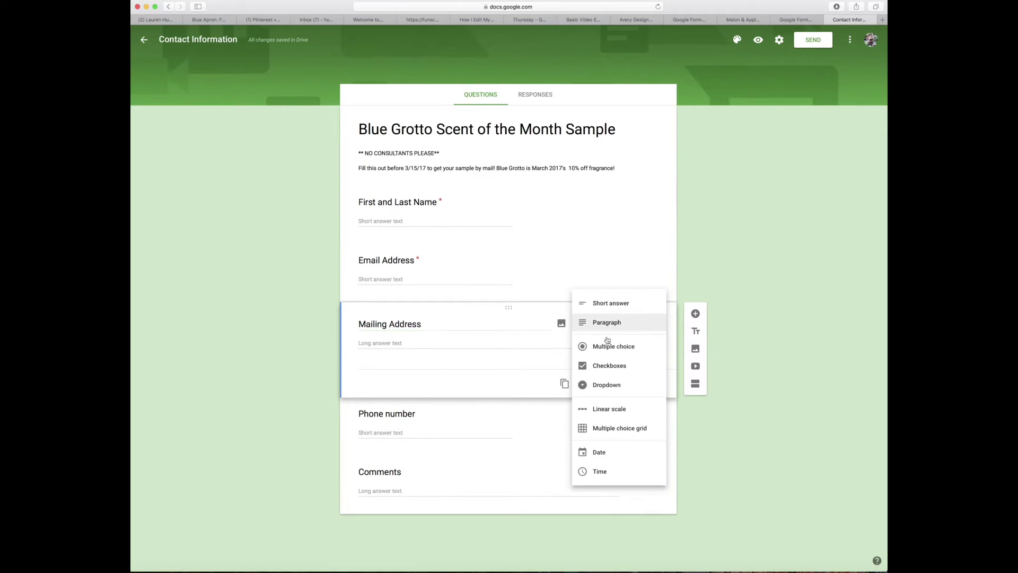
{"action": "left_click", "coordinate": [609, 323]}
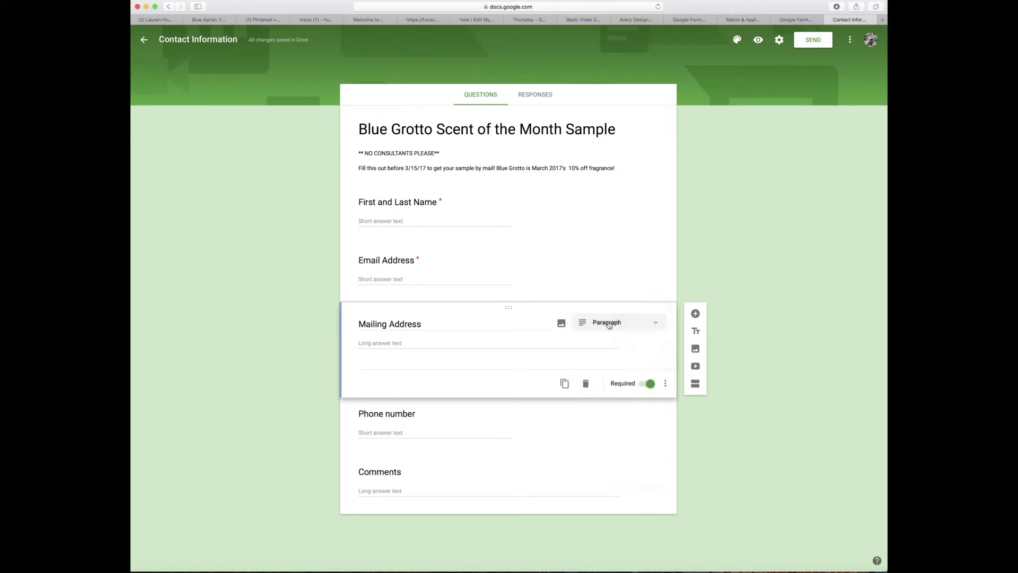
{"action": "left_click", "coordinate": [609, 325]}
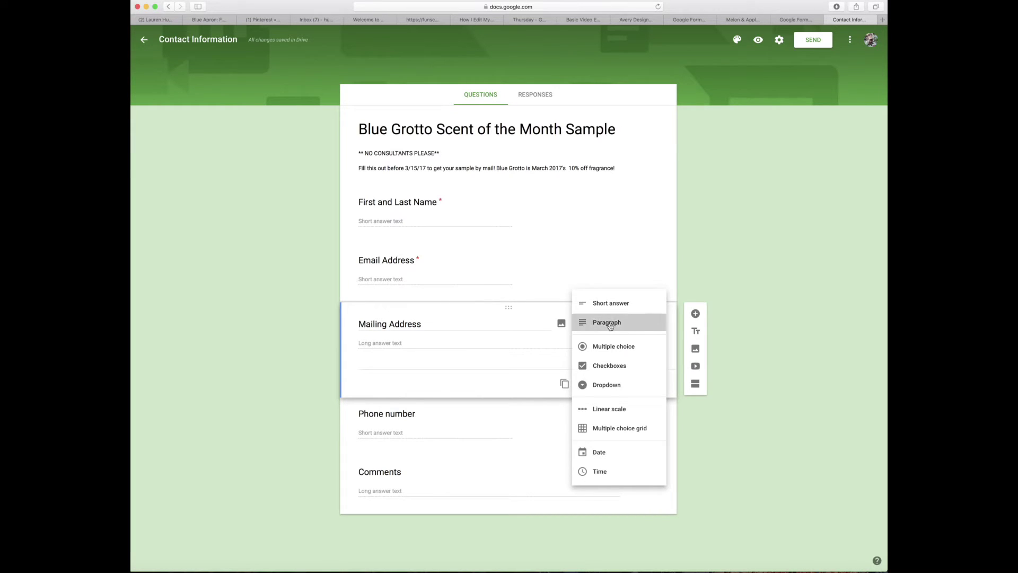
{"action": "left_click", "coordinate": [608, 325]}
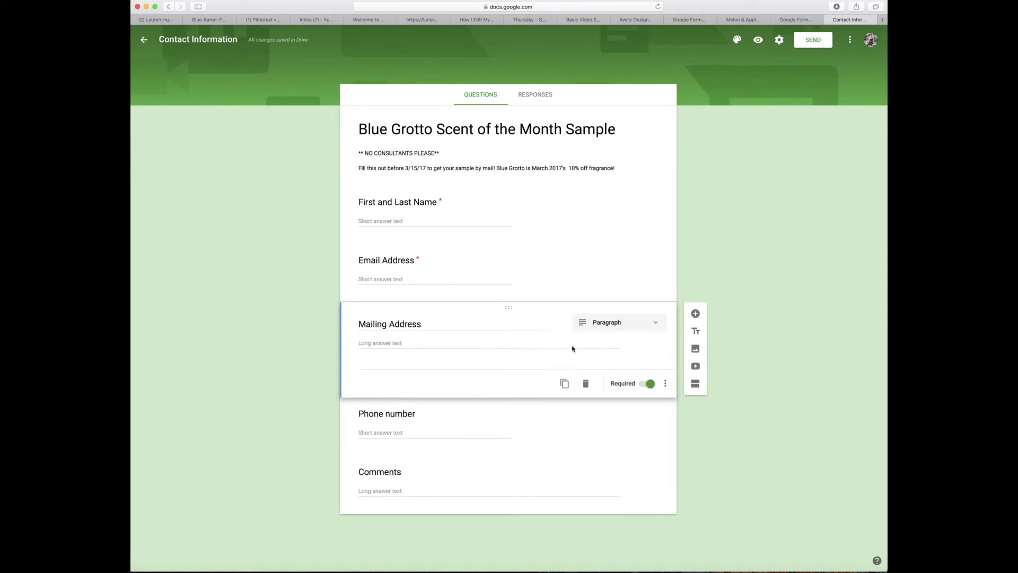
Show a description on the Mailing Address question and fill it with the Email Address description copied from the Melon & Apple Granita Sample form
{"action": "left_click", "coordinate": [665, 384]}
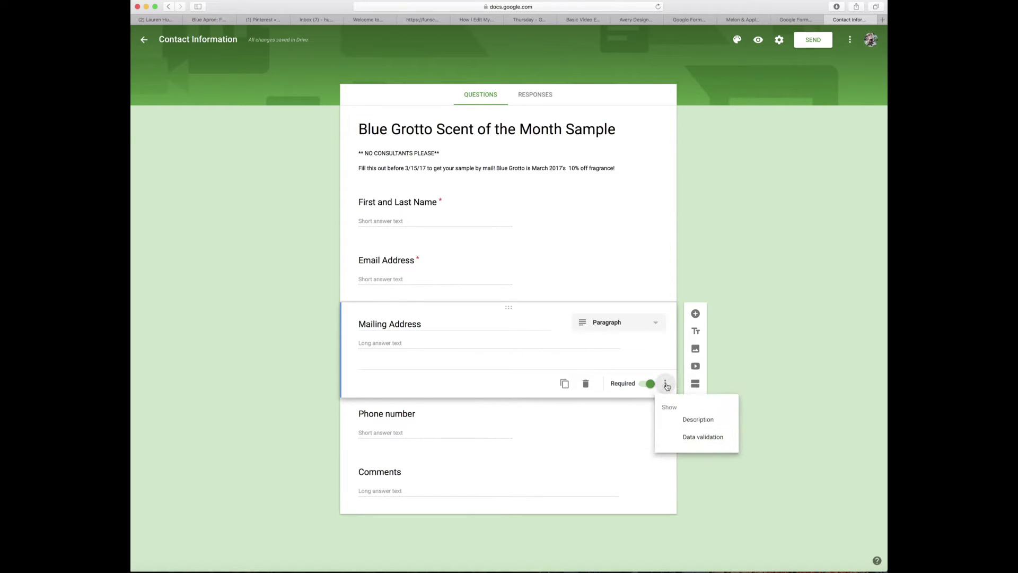
{"action": "left_click", "coordinate": [685, 421]}
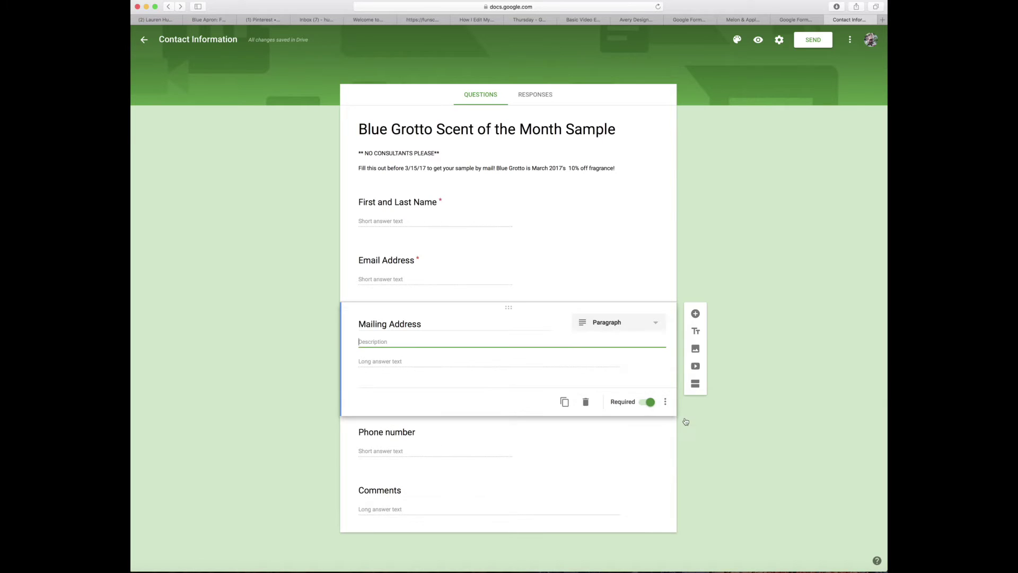
{"action": "left_click", "coordinate": [737, 20]}
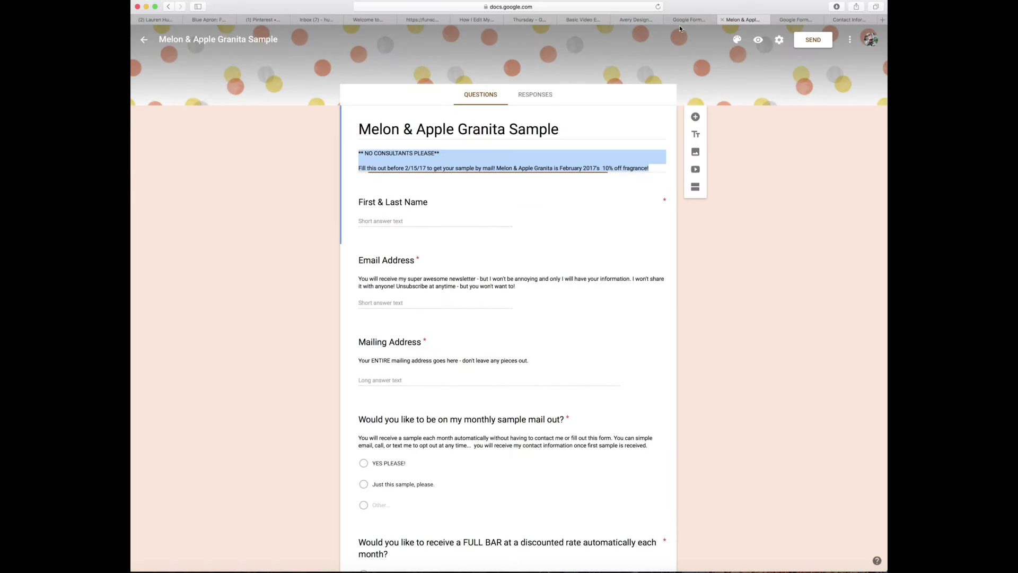
{"action": "triple_click", "coordinate": [358, 276]}
{"action": "key", "text": "super+c"}
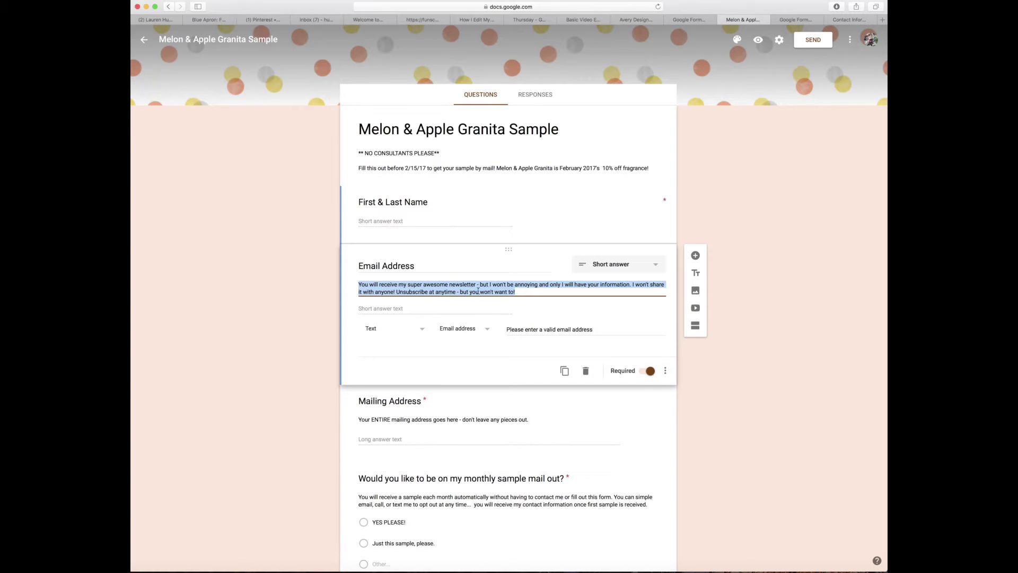
{"action": "left_click", "coordinate": [843, 20]}
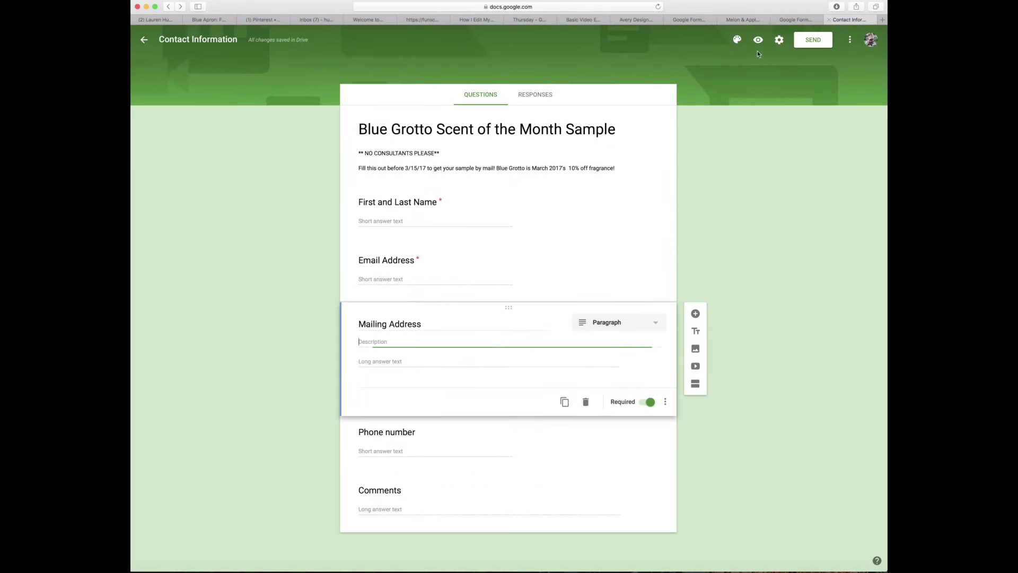
{"action": "key", "text": "super+v"}
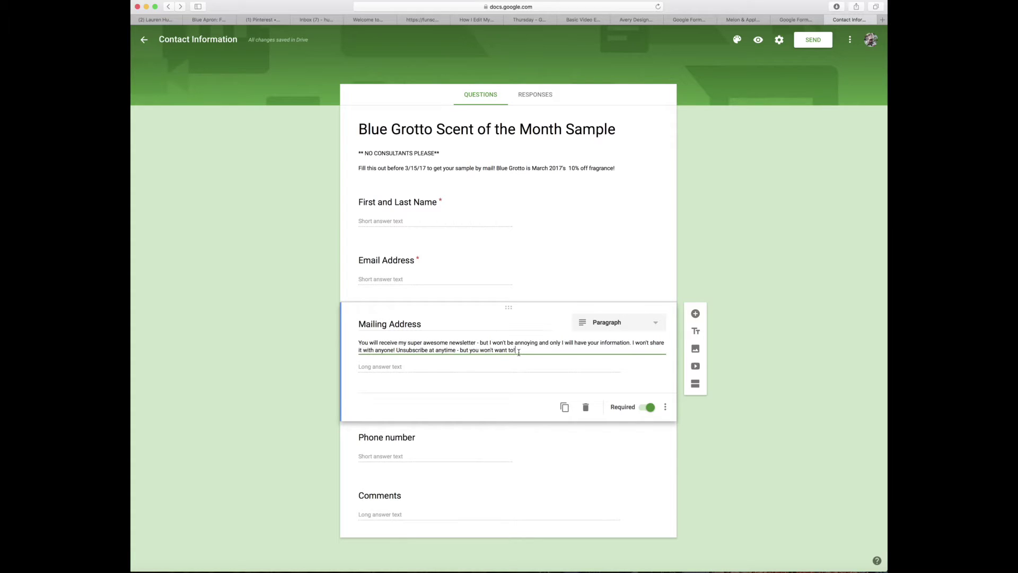
Copy the newsletter text from the Mailing Address description into a new description on the Email Address question
{"action": "left_click_drag", "start_coordinate": [518, 351], "coordinate": [359, 341]}
{"action": "key", "text": "super+c"}
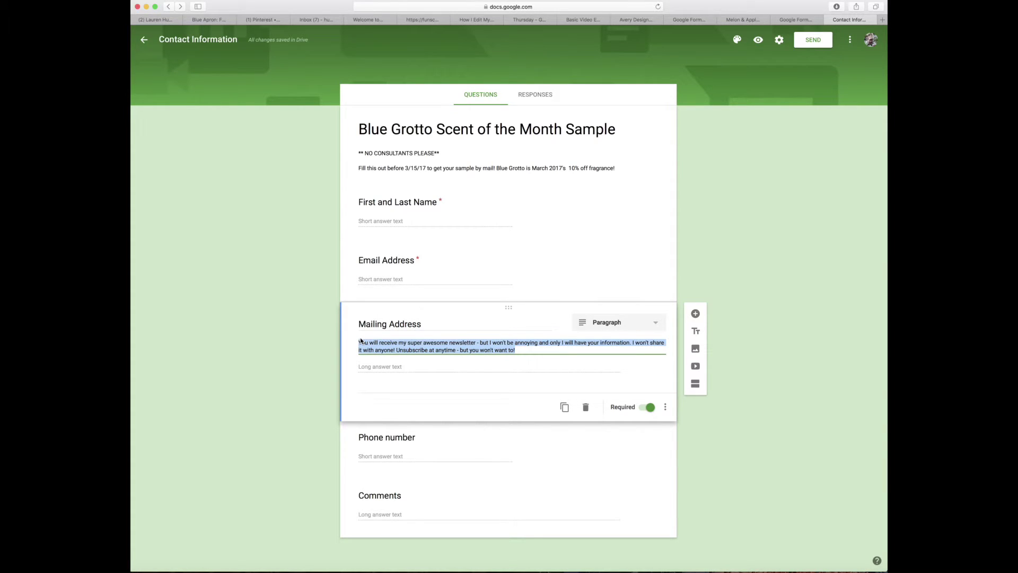
{"action": "left_click", "coordinate": [490, 275]}
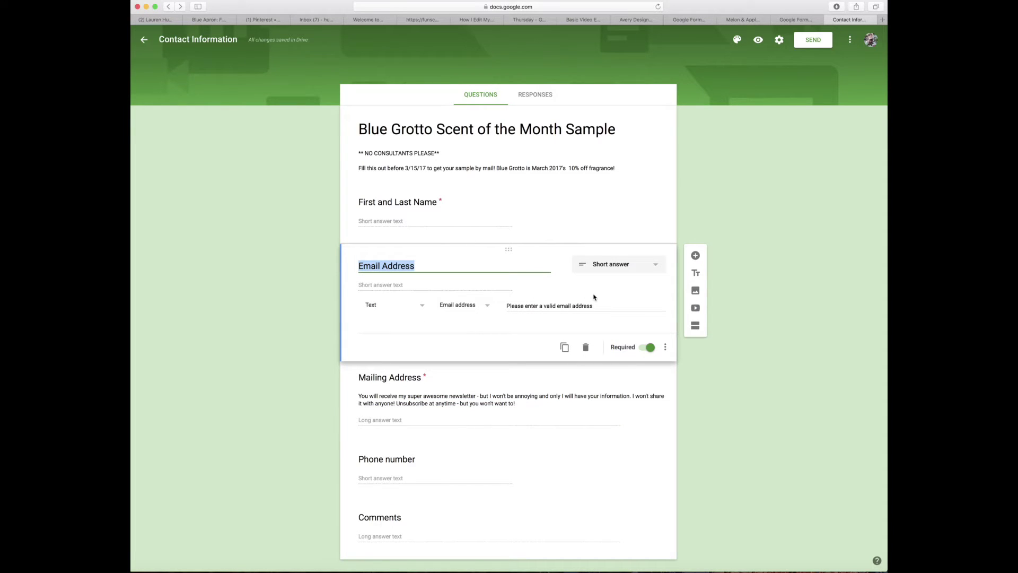
{"action": "left_click", "coordinate": [665, 347]}
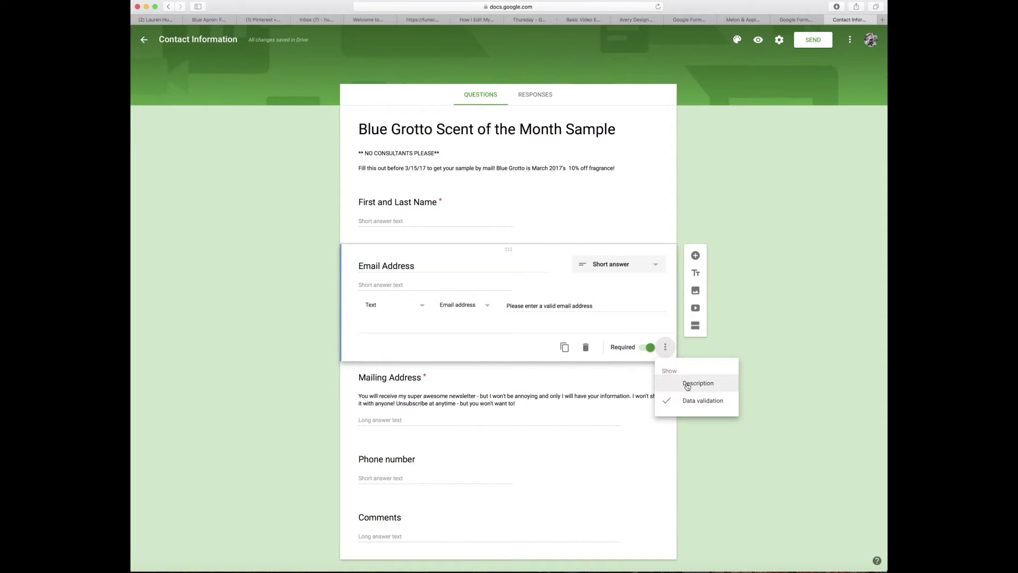
{"action": "left_click", "coordinate": [697, 383]}
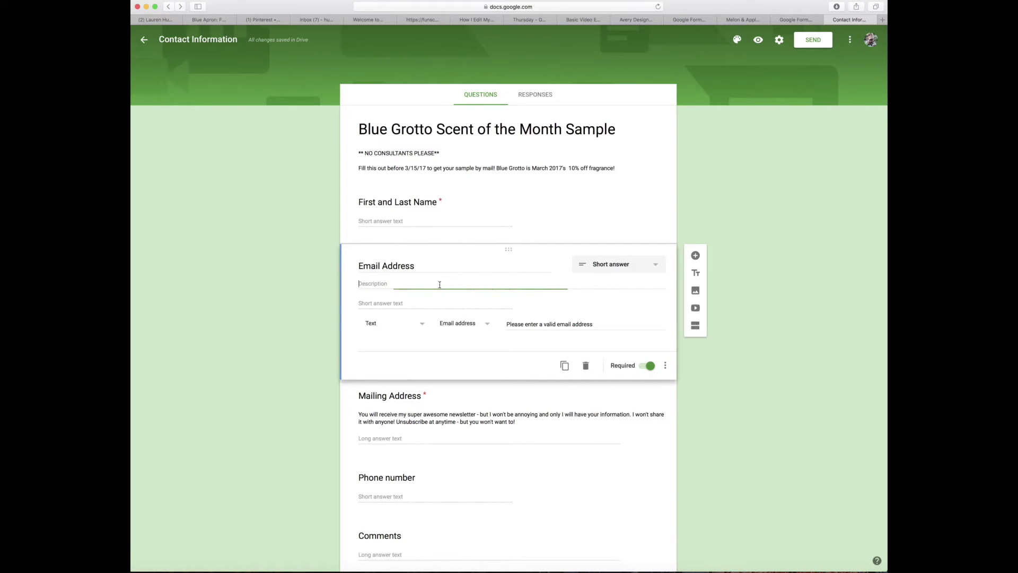
{"action": "key", "text": "super+v"}
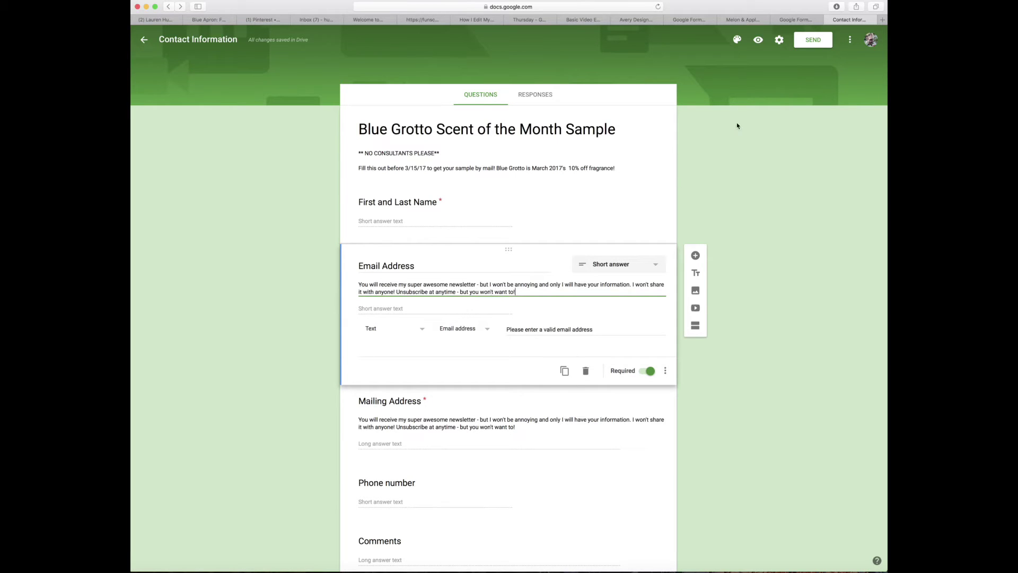
Replace the Mailing Address description with "Your ENTIRE mailing address goes here - don't leave any pieces out." from the Melon & Apple Granita Sample form
{"action": "left_click", "coordinate": [741, 21]}
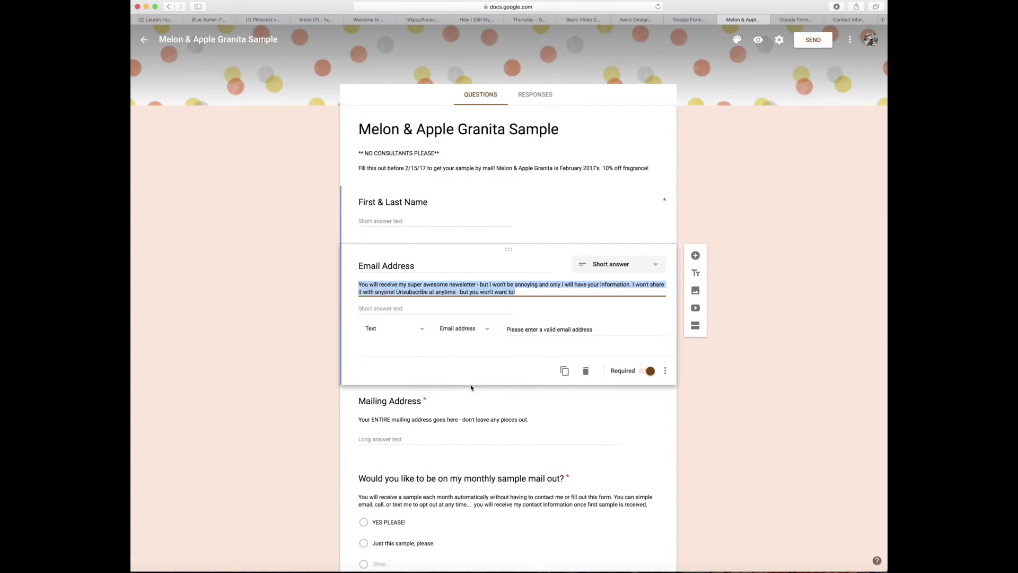
{"action": "scroll", "coordinate": [467, 386], "scroll_direction": "down", "scroll_amount": 2}
{"action": "left_click", "coordinate": [499, 352]}
{"action": "key", "text": "super+c"}
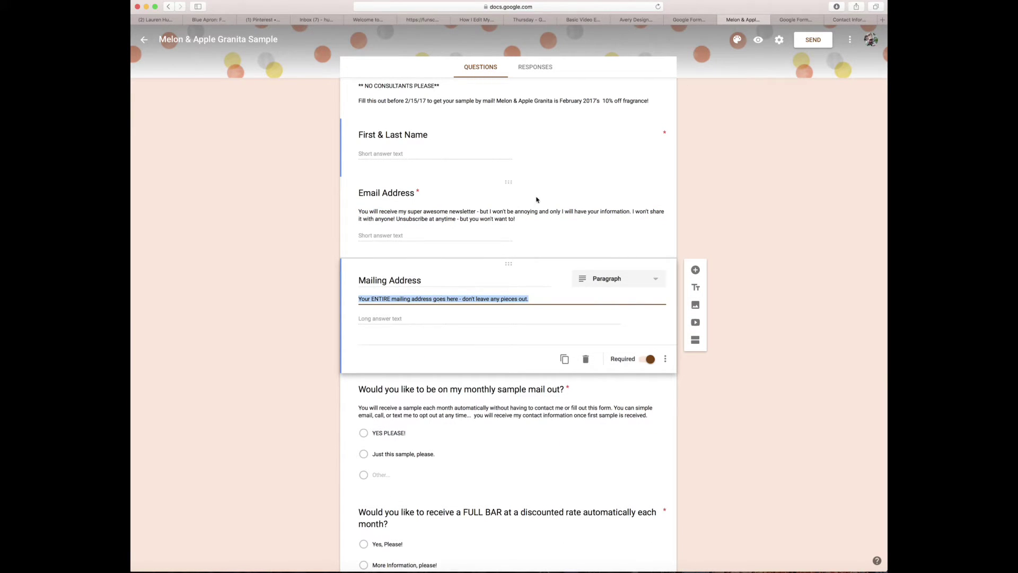
{"action": "left_click", "coordinate": [842, 22]}
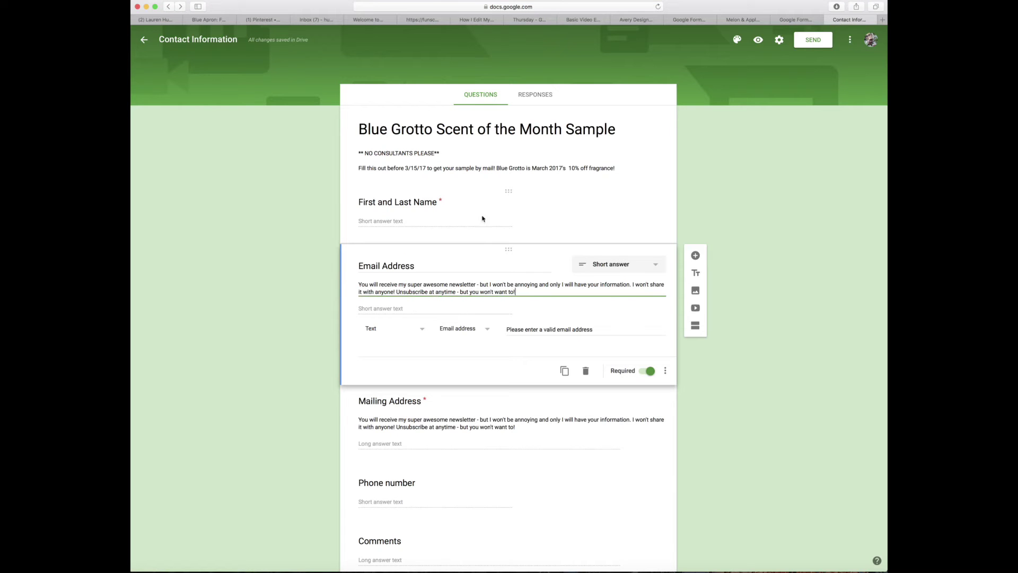
{"action": "left_click", "coordinate": [512, 399]}
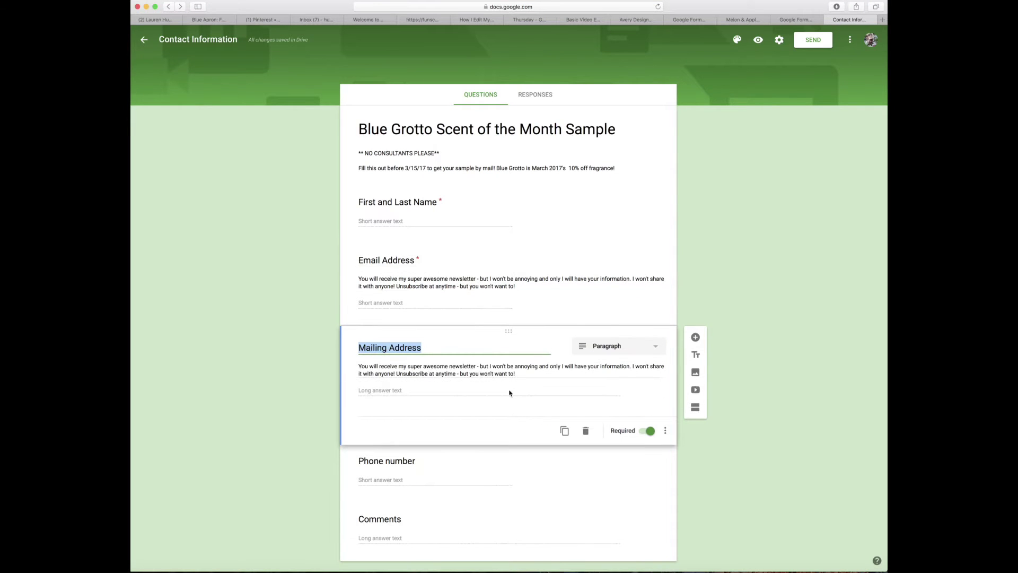
{"action": "triple_click", "coordinate": [475, 364]}
{"action": "key", "text": "super+v"}
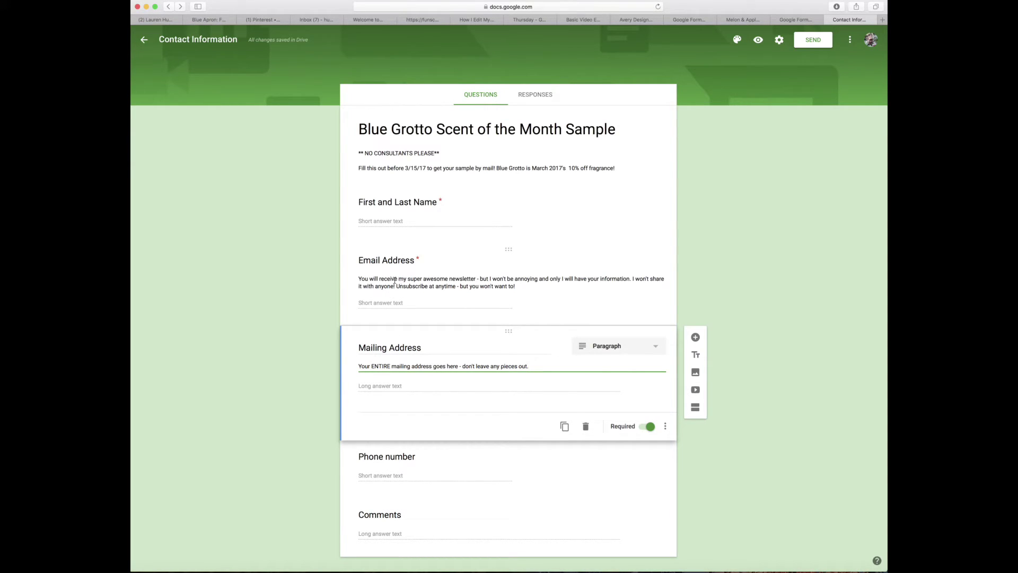
{"action": "triple_click", "coordinate": [429, 283]}
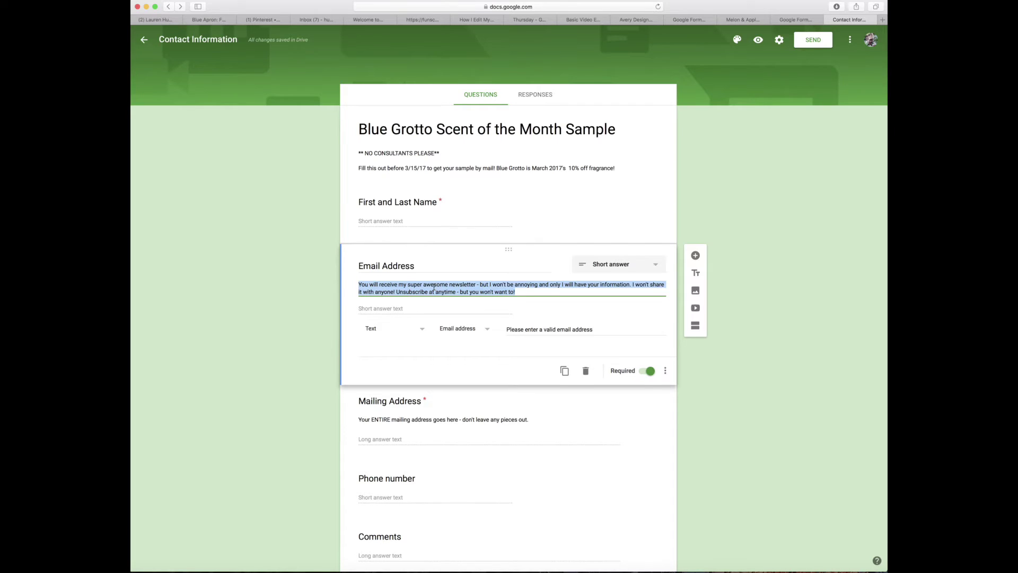
{"action": "scroll", "coordinate": [434, 287], "scroll_direction": "down", "scroll_amount": 2}
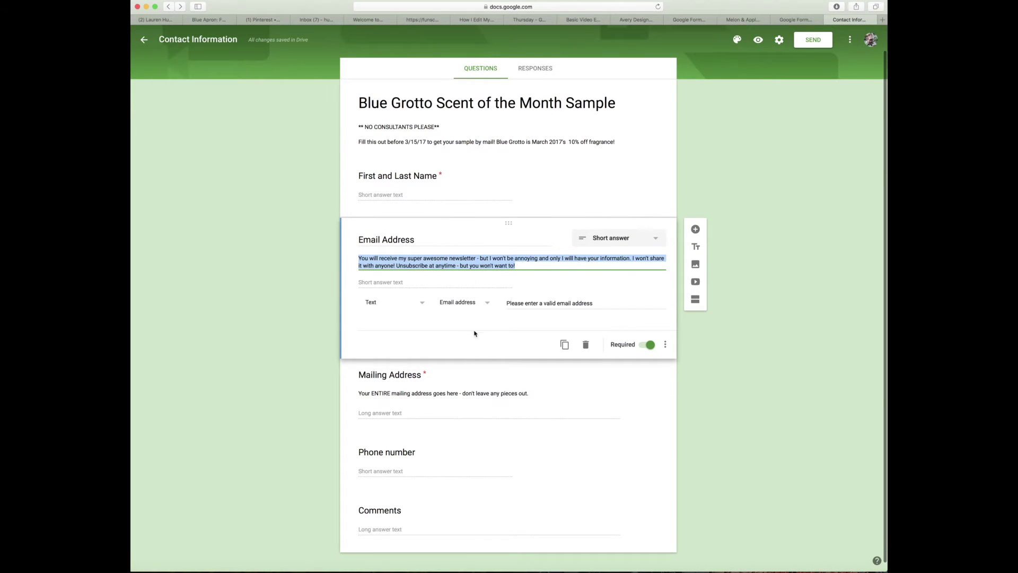
{"action": "left_click", "coordinate": [479, 393]}
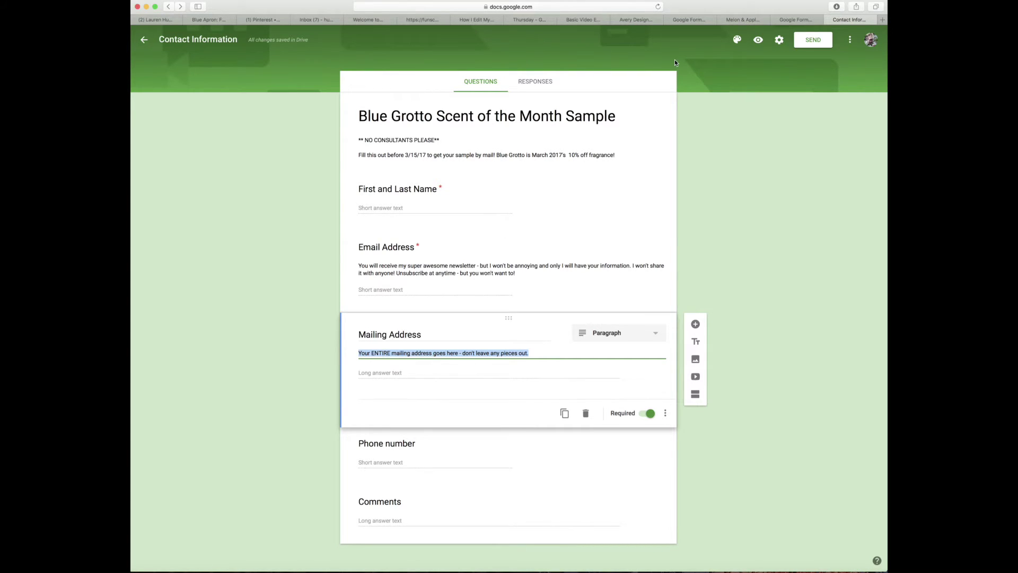
Retitle the Phone number question as "Would you like to be on my monthly sample mail out?" and add its description from the Melon & Apple form
{"action": "left_click", "coordinate": [747, 19]}
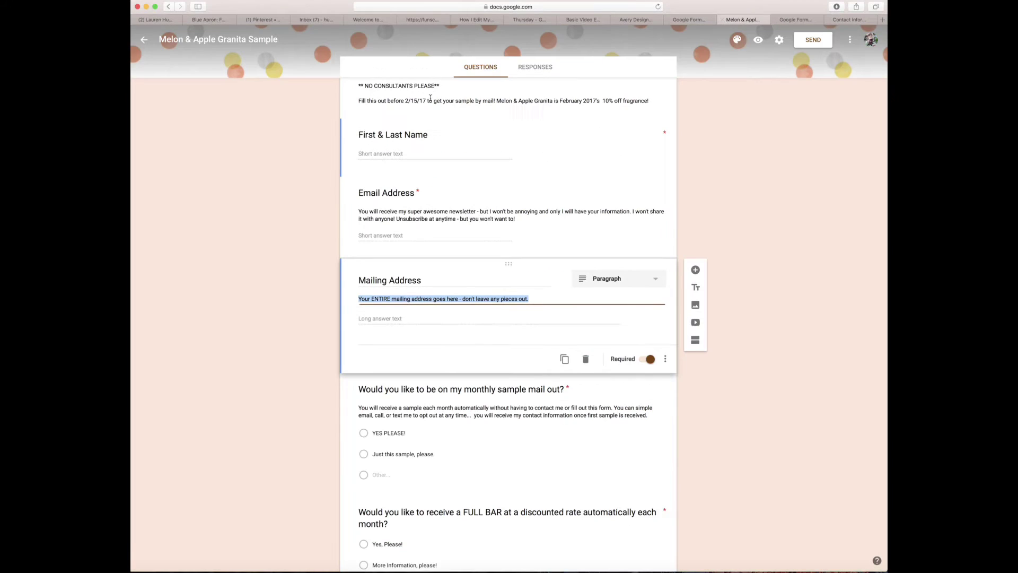
{"action": "left_click", "coordinate": [502, 436]}
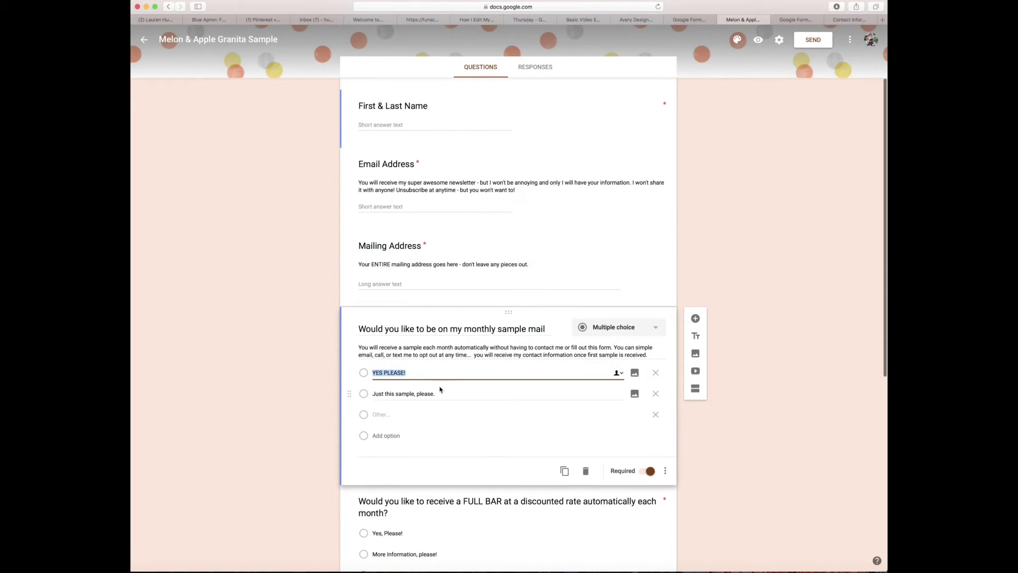
{"action": "triple_click", "coordinate": [407, 328]}
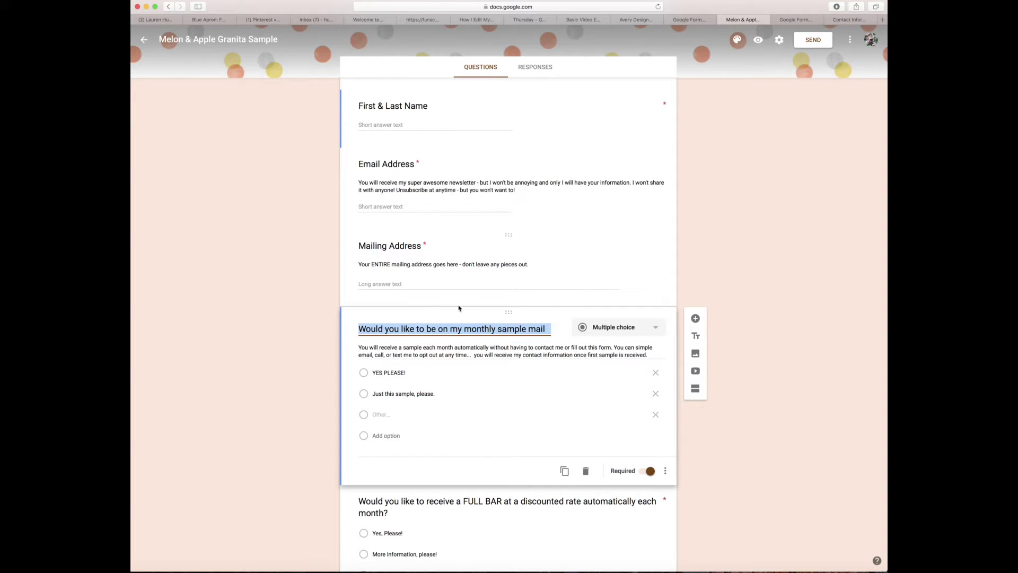
{"action": "left_click", "coordinate": [848, 19]}
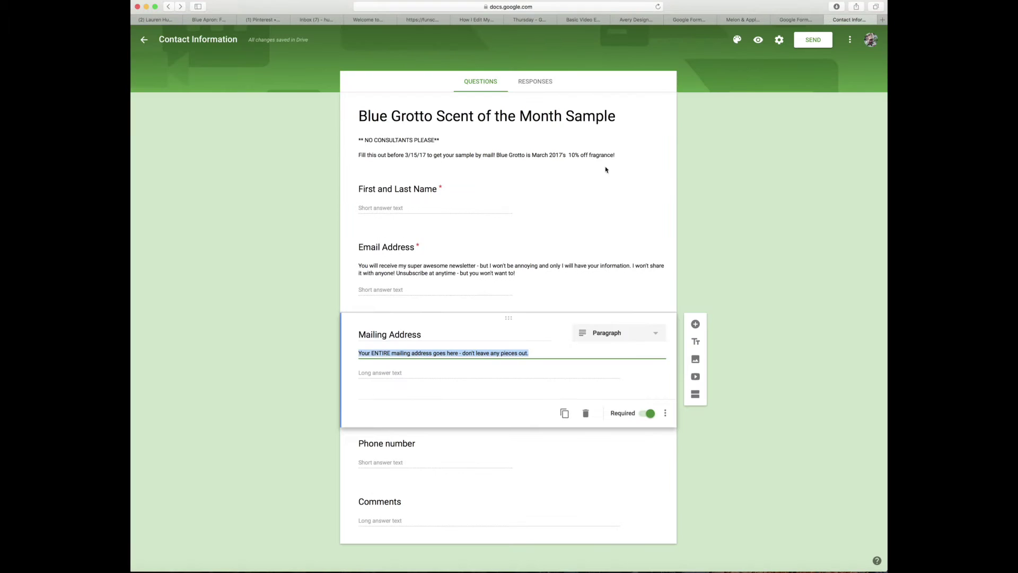
{"action": "left_click", "coordinate": [494, 451]}
{"action": "type", "text": "Would you like to be on my monthly sample mail out?"}
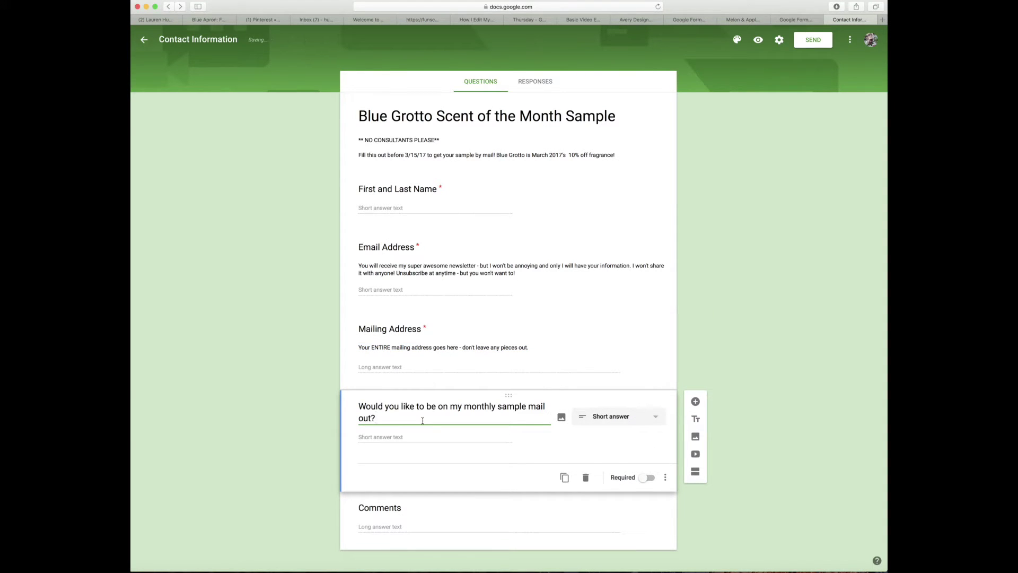
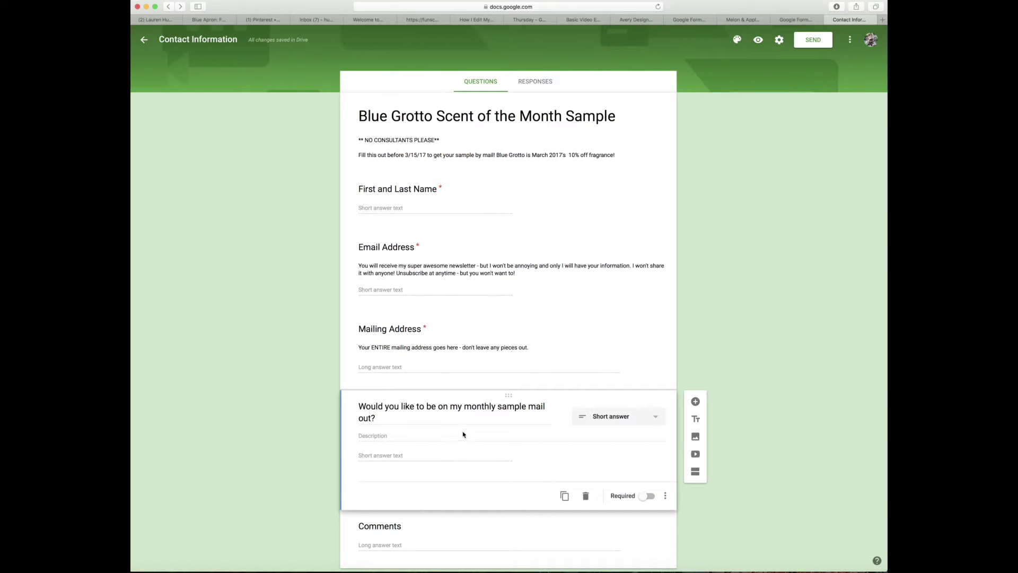
{"action": "left_click", "coordinate": [453, 436]}
{"action": "type", "text": "You will receive a sample each month automatically without having to contact me or fill out this form. You can simple email, call, or text me to opt out at any time...  you will receive my contact information once first sample is received."}
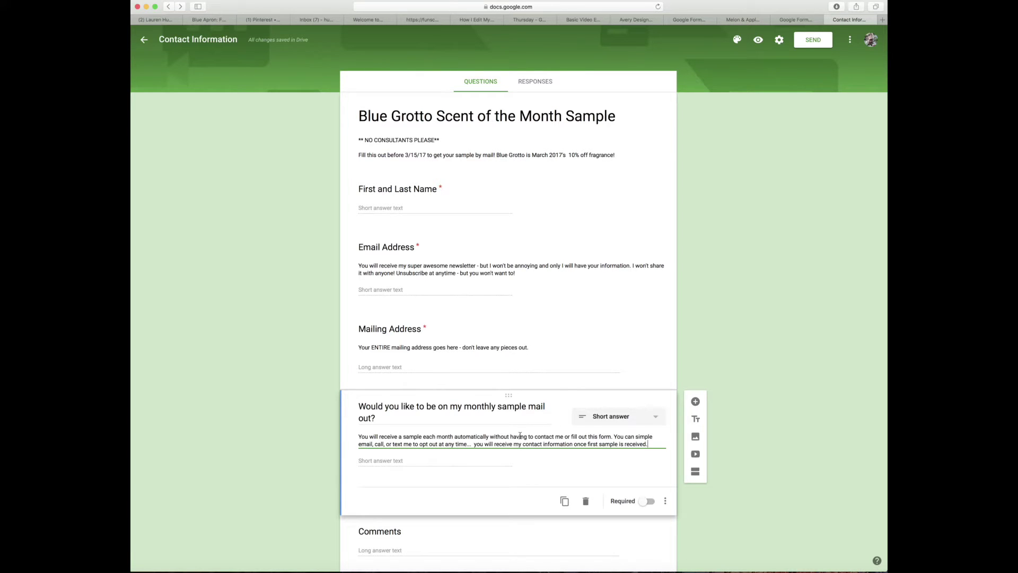
Check the Melon & Apple Granita Sample form and set the monthly sample mail out question's answer type to Multiple choice
{"action": "left_click", "coordinate": [736, 21]}
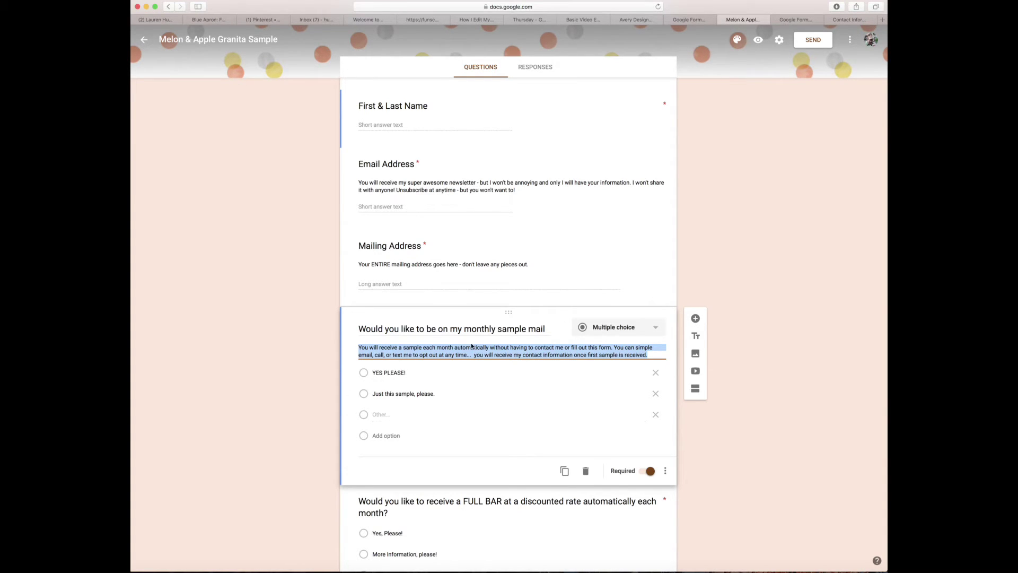
{"action": "left_click", "coordinate": [847, 20]}
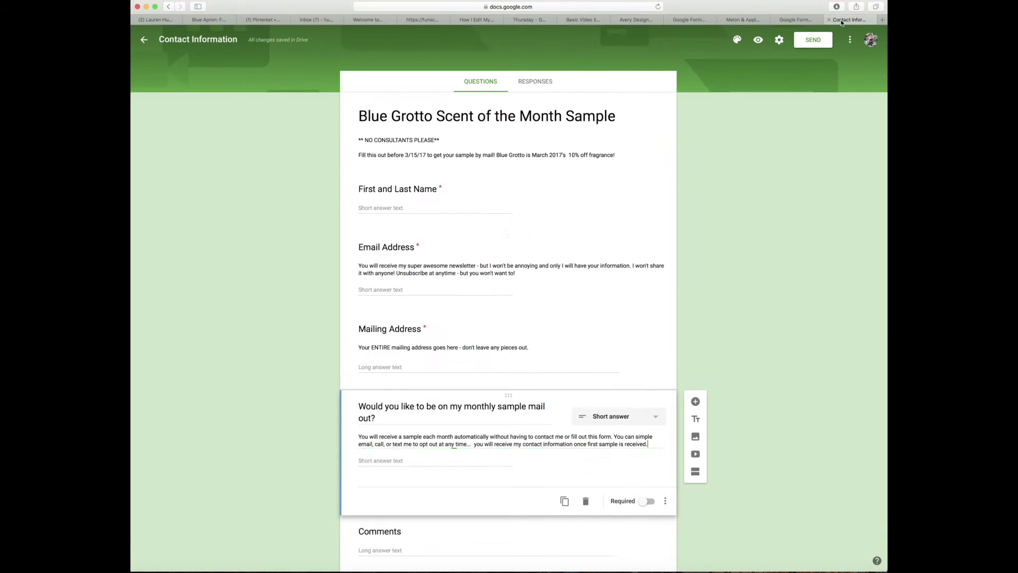
{"action": "scroll", "coordinate": [393, 451], "scroll_direction": "down", "scroll_amount": 1}
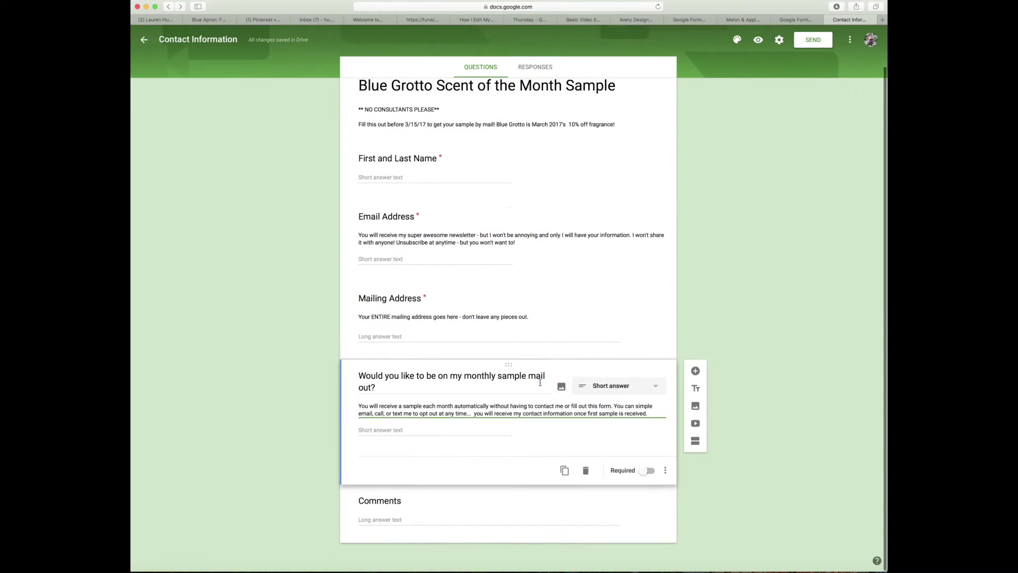
{"action": "left_click", "coordinate": [604, 387]}
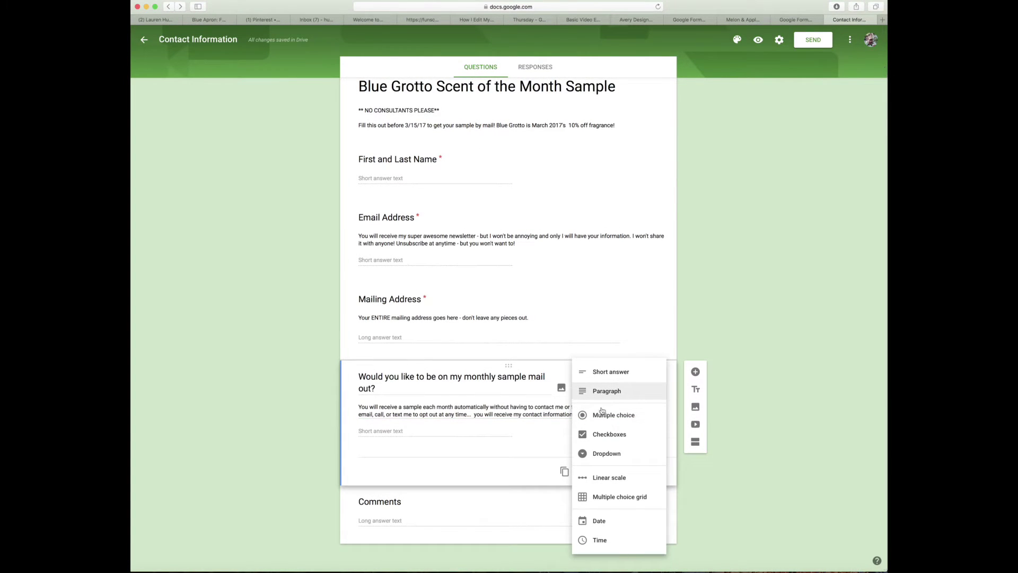
{"action": "left_click", "coordinate": [609, 415]}
Enter the answer options "YES PLEASE!!!" and "Just this sample, please." and add an "Other" option to the mail out question
{"action": "left_click", "coordinate": [376, 433]}
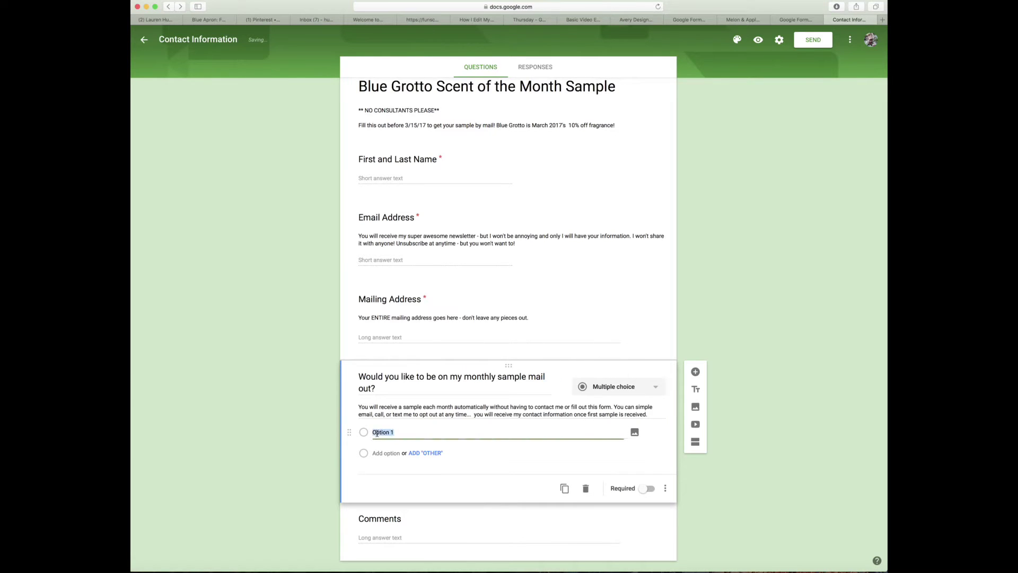
{"action": "type", "text": "YES PLEASE!!!"}
{"action": "left_click", "coordinate": [385, 454]}
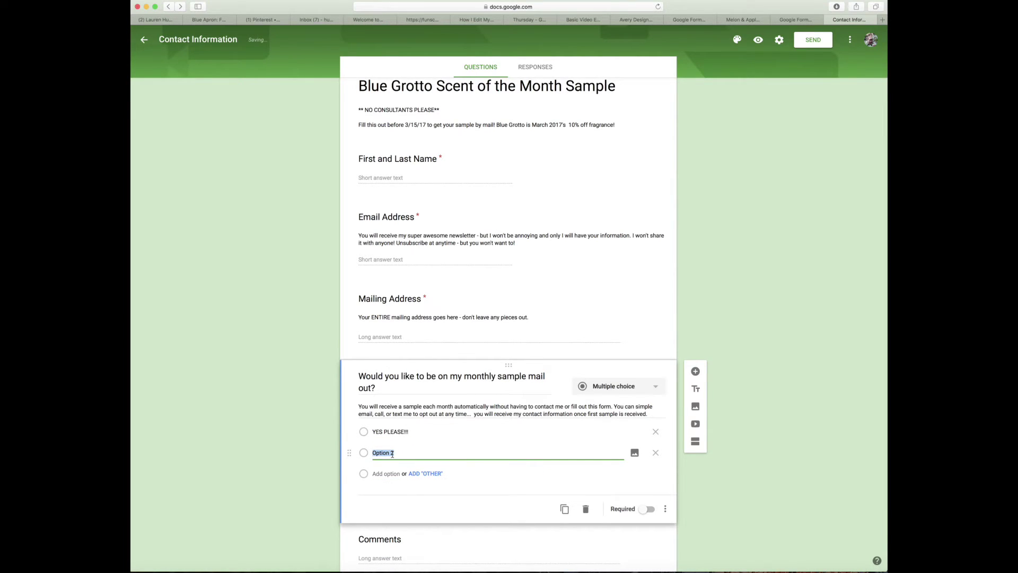
{"action": "type", "text": "Just this sample, please."}
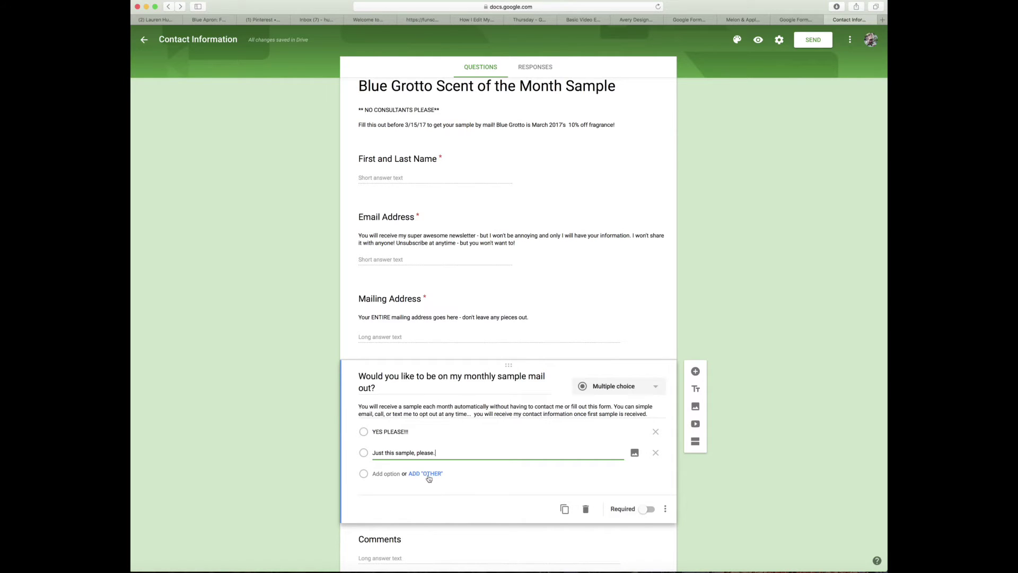
{"action": "left_click", "coordinate": [429, 476]}
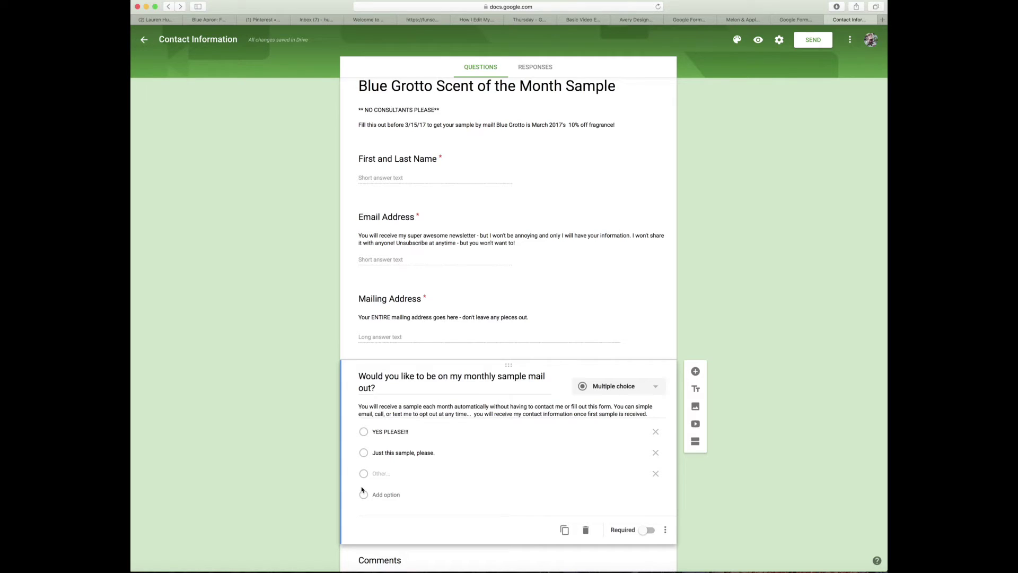
Try reordering the "Just this sample, please." option, and add another answer option to the mail out question
{"action": "mouse_move", "coordinate": [349, 453]}
{"action": "mouse_move", "coordinate": [350, 453]}
{"action": "left_mouse_down"}
{"action": "mouse_move", "coordinate": [349, 427]}
{"action": "mouse_move", "coordinate": [350, 468]}
{"action": "left_mouse_up"}
{"action": "left_click", "coordinate": [384, 494]}
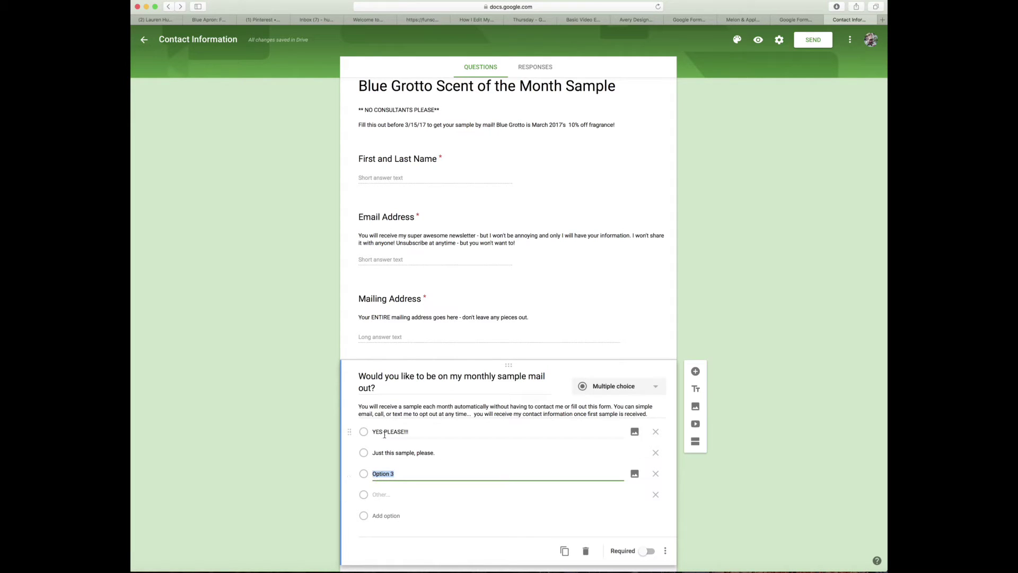
Delete the surplus "Option 3" answer from the monthly sample mail out question and make the question required
{"action": "left_click", "coordinate": [655, 474]}
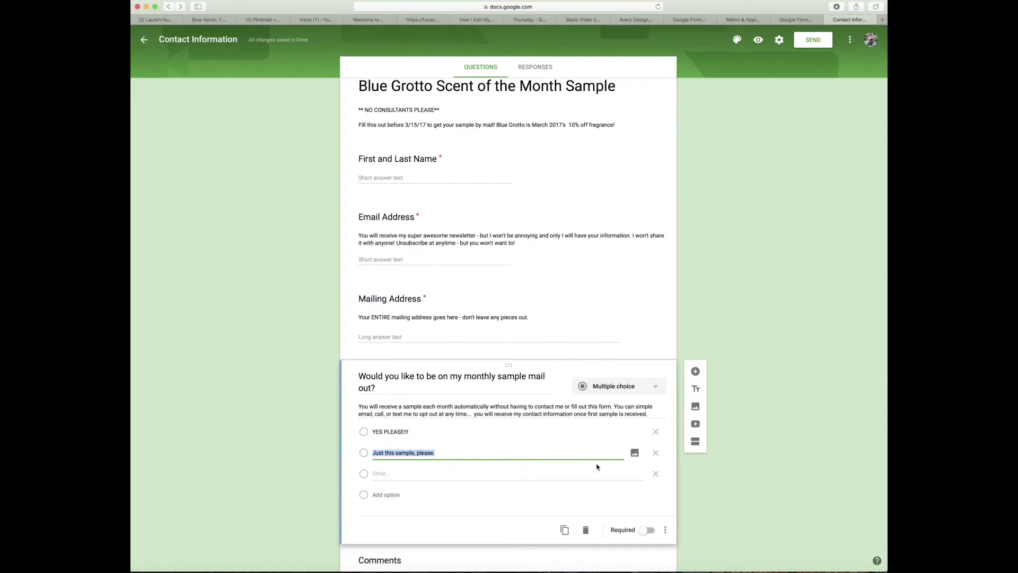
{"action": "scroll", "coordinate": [578, 469], "scroll_direction": "down", "scroll_amount": 3}
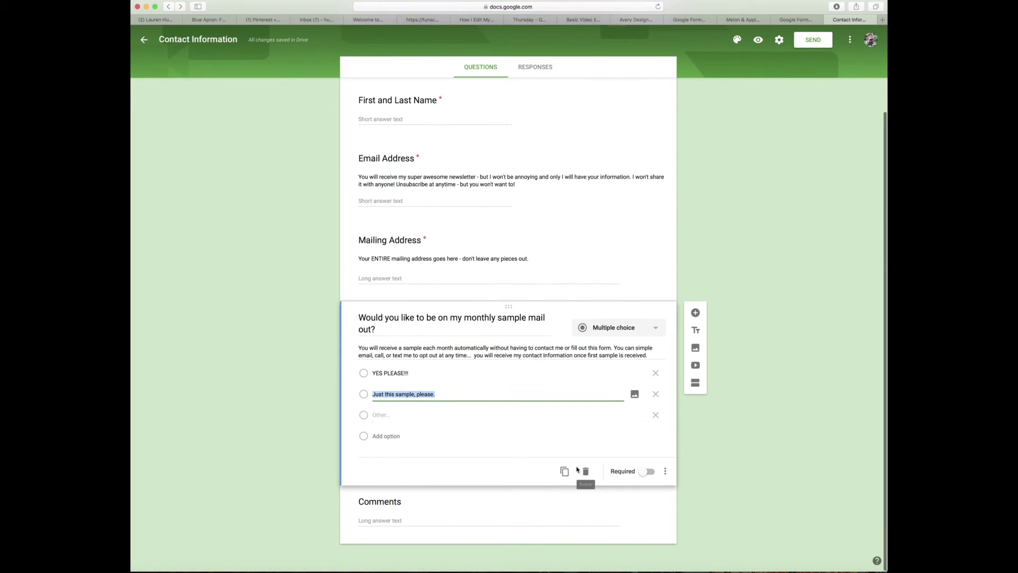
{"action": "left_click", "coordinate": [645, 471]}
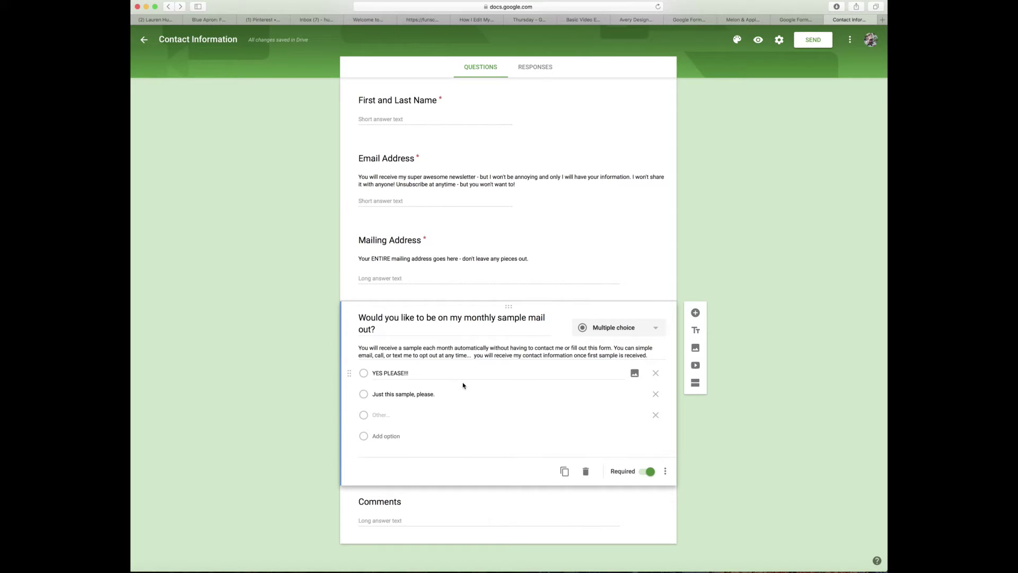
Retitle the Comments question with "Would you like to receive a FULL BAR at a discounted rate automatically each month?" copied from the Melon & Apple form
{"action": "left_click", "coordinate": [737, 19]}
{"action": "scroll", "coordinate": [372, 401], "scroll_direction": "down", "scroll_amount": 5}
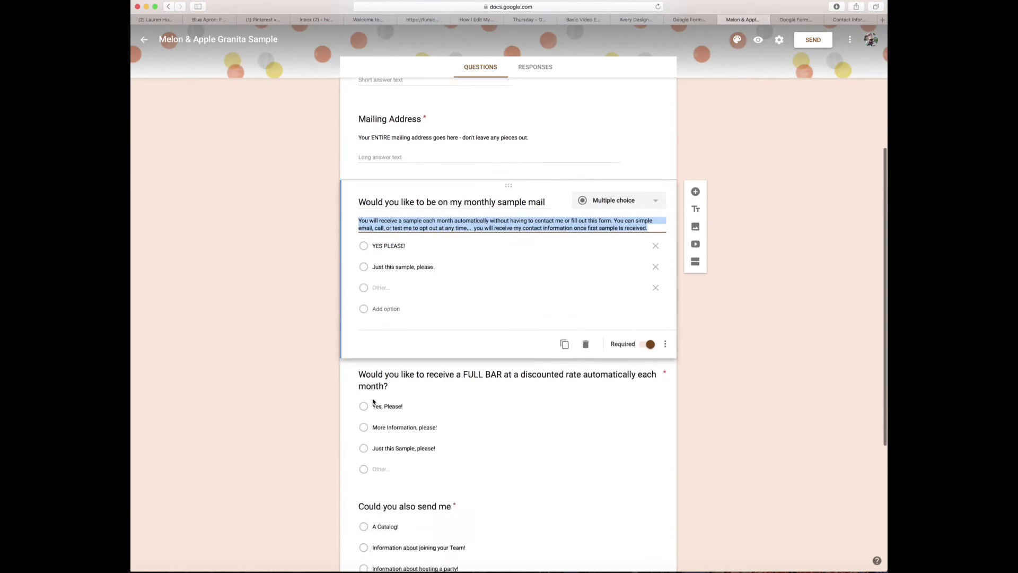
{"action": "left_click", "coordinate": [373, 401]}
{"action": "key", "text": "super+c"}
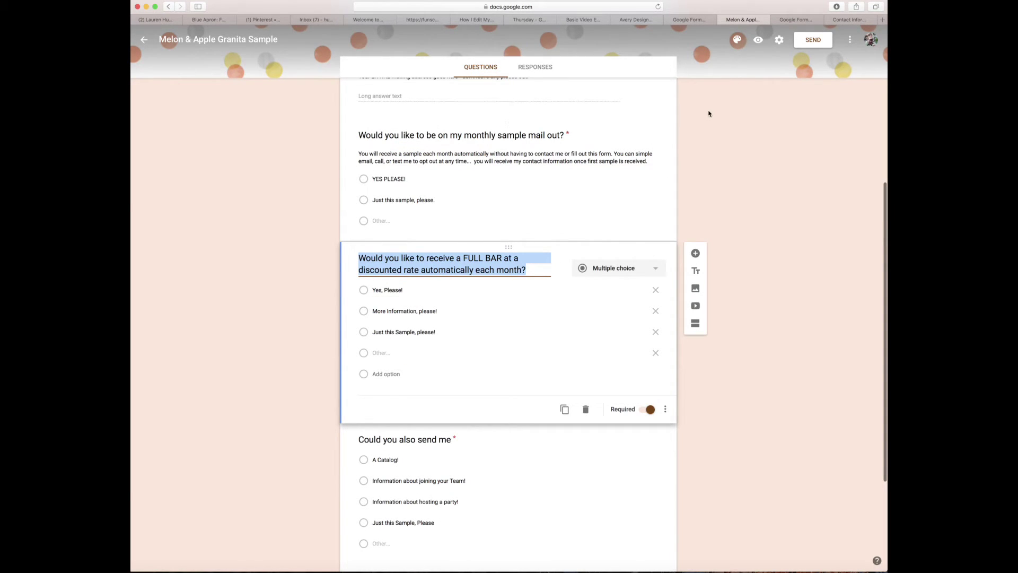
{"action": "left_click", "coordinate": [848, 20]}
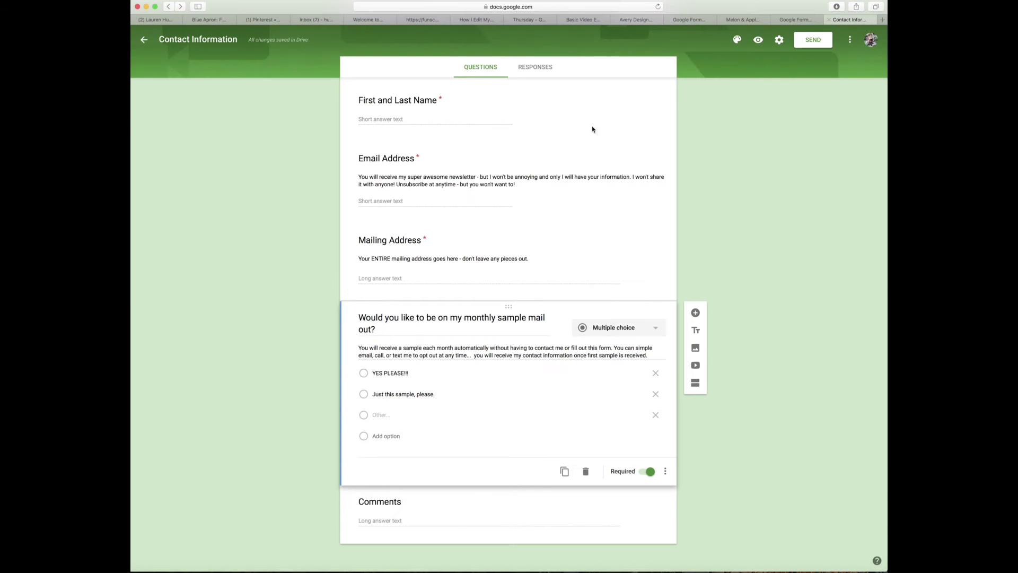
{"action": "left_click", "coordinate": [470, 518]}
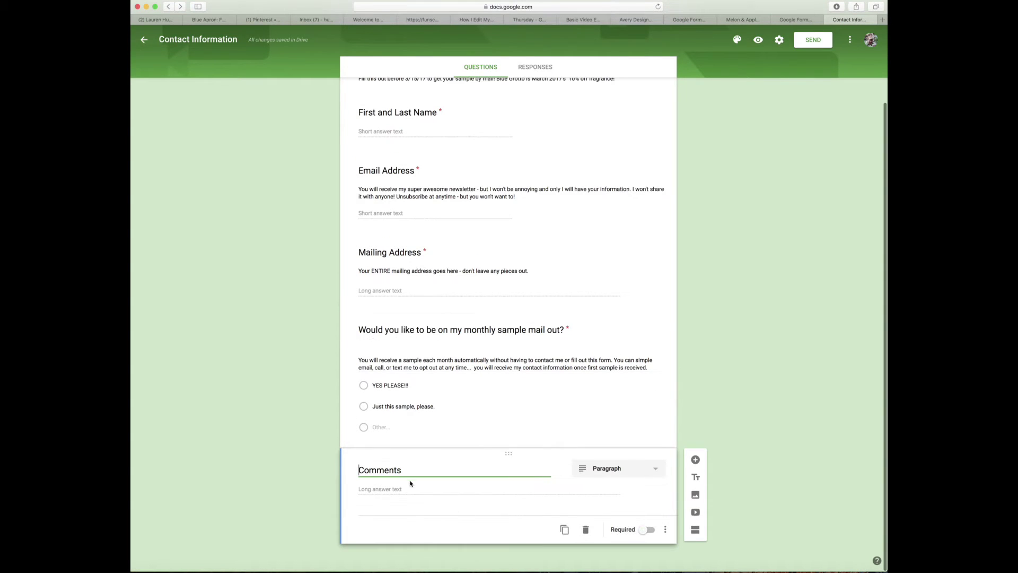
{"action": "left_click_drag", "start_coordinate": [407, 469], "coordinate": [339, 465]}
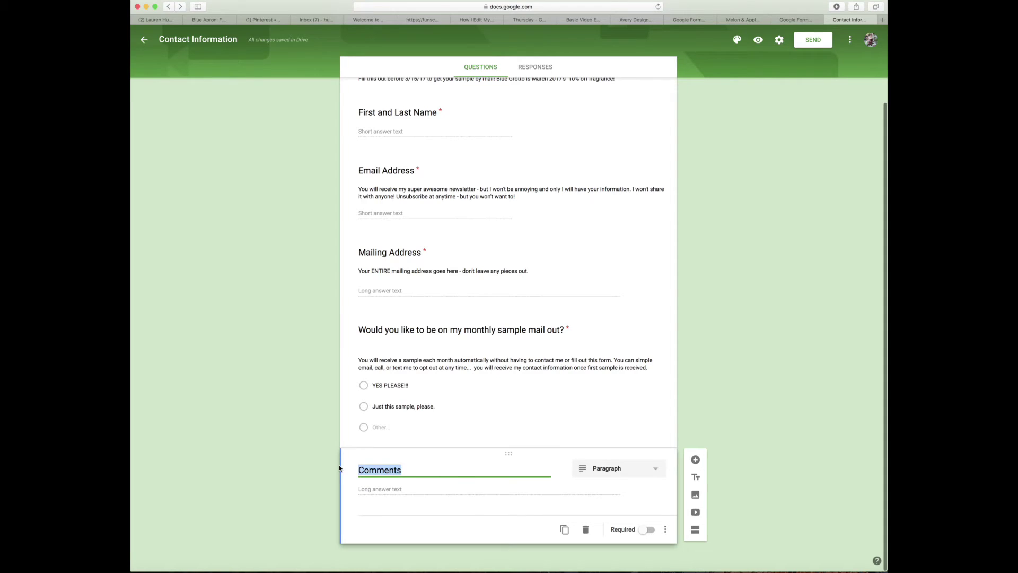
{"action": "key", "text": "super+v"}
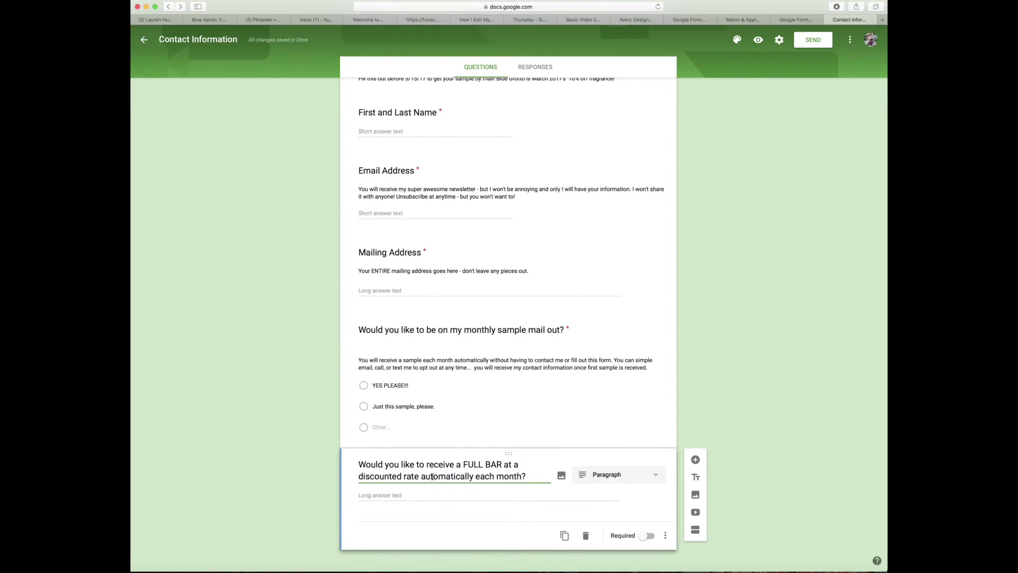
{"action": "scroll", "coordinate": [432, 477], "scroll_direction": "down", "scroll_amount": 1}
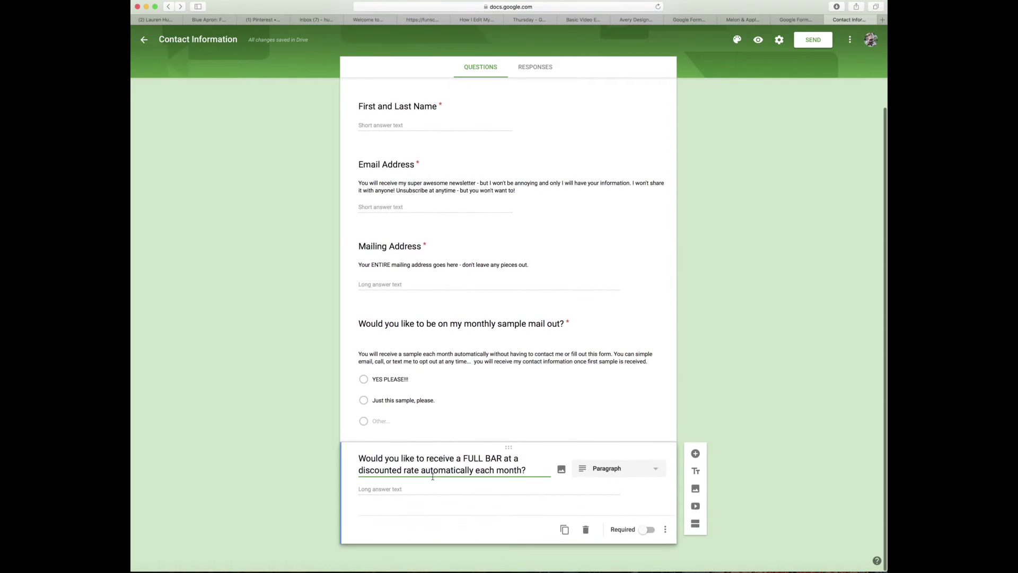
Check the Melon & Apple form, set the FULL BAR question's answer type to Multiple choice, and enter "Yes Please" as its first option
{"action": "left_click", "coordinate": [397, 490]}
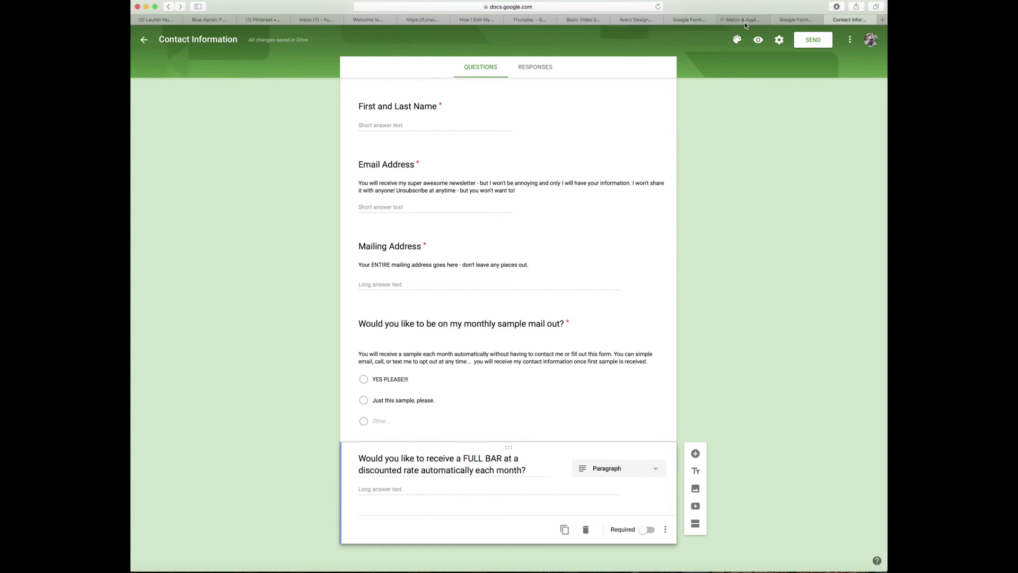
{"action": "left_click", "coordinate": [722, 20]}
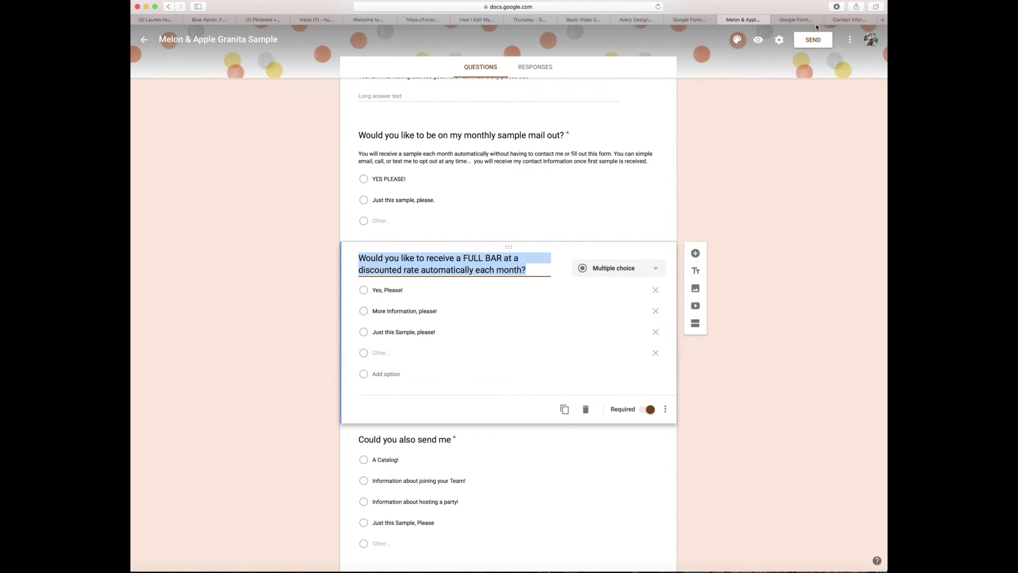
{"action": "left_click", "coordinate": [842, 20]}
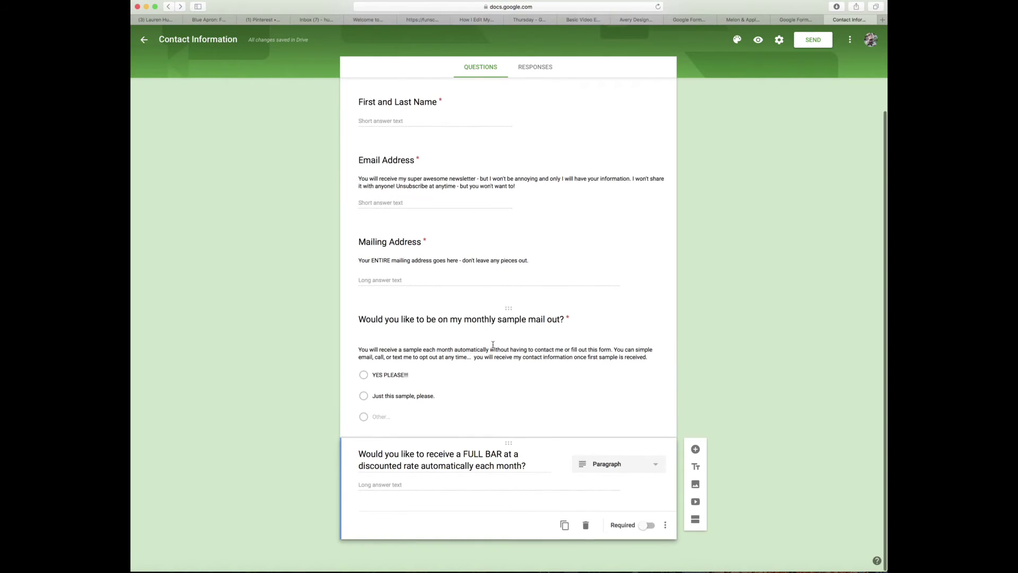
{"action": "left_click", "coordinate": [607, 464]}
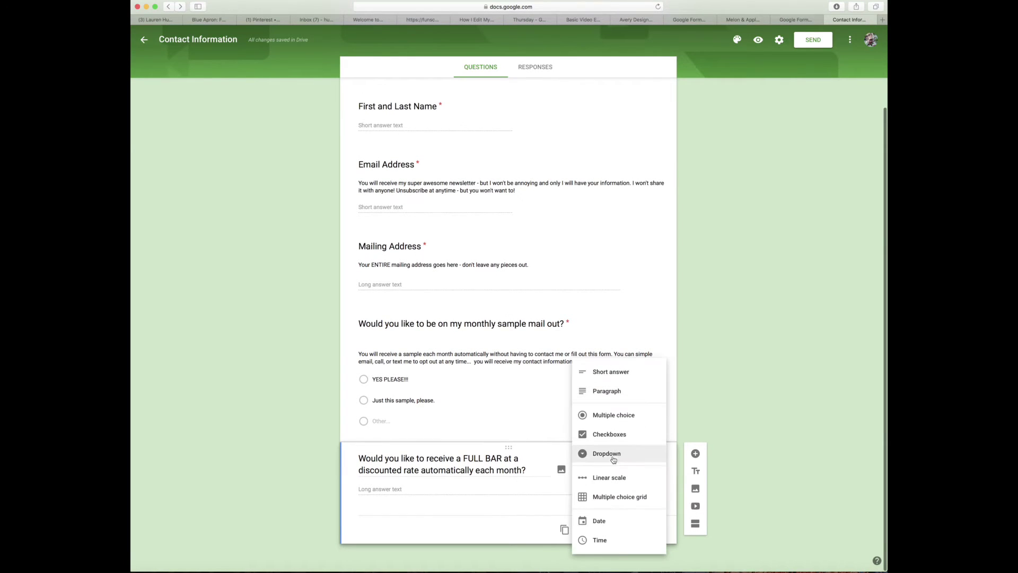
{"action": "left_click", "coordinate": [610, 415]}
{"action": "left_click", "coordinate": [380, 491]}
{"action": "type", "text": "Yes Pelase"}
{"action": "key", "text": "BackSpace"}
{"action": "key", "text": "BackSpace"}
{"action": "key", "text": "BackSpace"}
{"action": "key", "text": "BackSpace"}
{"action": "key", "text": "BackSpace"}
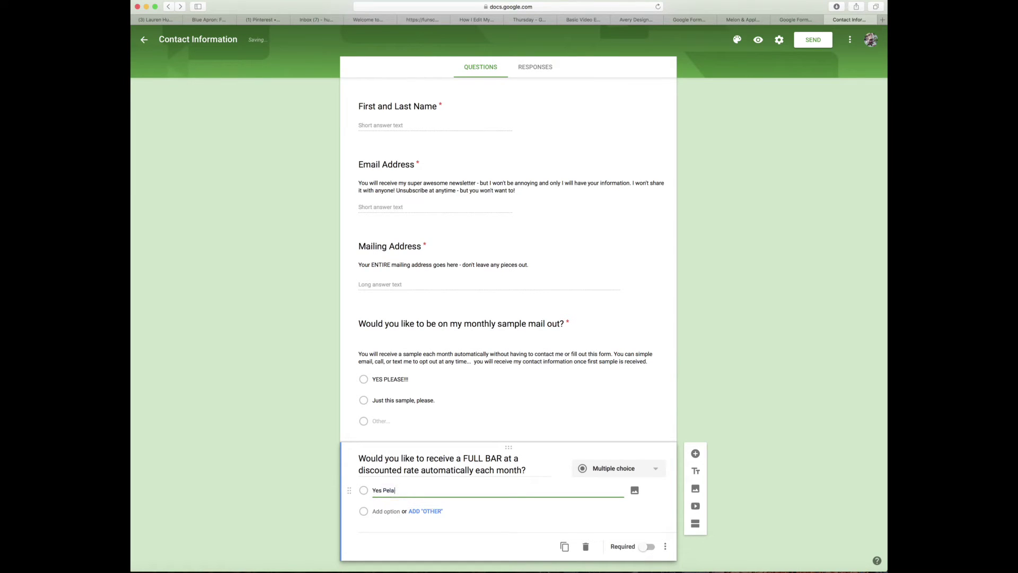
{"action": "type", "text": "lease"}
Add a second answer option to the FULL BAR question, "More Information, please!", copied from the Melon & Apple form
{"action": "left_click", "coordinate": [389, 512]}
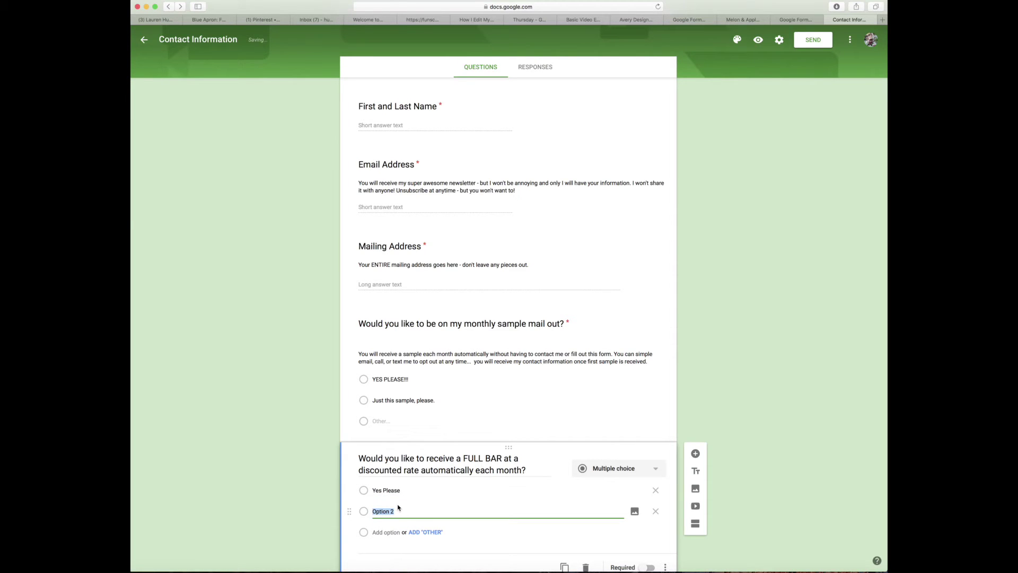
{"action": "left_click", "coordinate": [734, 21]}
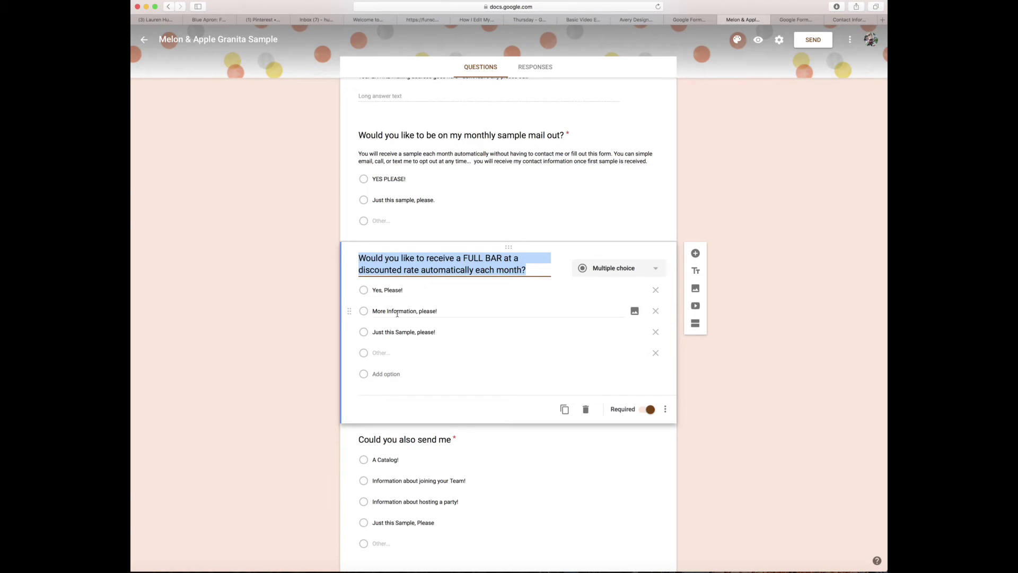
{"action": "left_click", "coordinate": [438, 312]}
{"action": "key", "text": "cmd+c"}
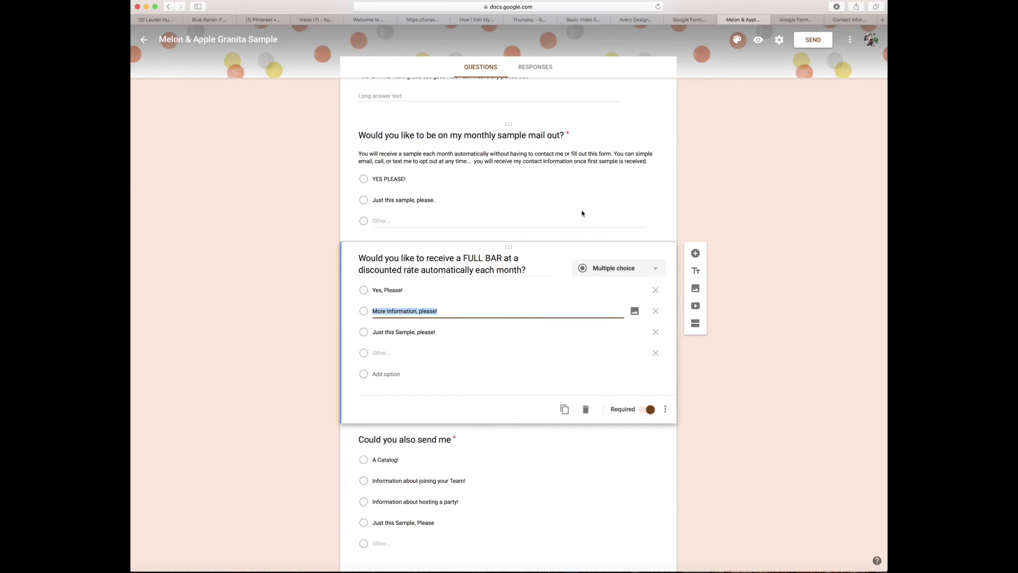
{"action": "left_click", "coordinate": [852, 19]}
{"action": "key", "text": "cmd+v"}
Add "Just this Sample, please!" from the Melon & Apple form as the FULL BAR question's third answer option
{"action": "left_click", "coordinate": [393, 532]}
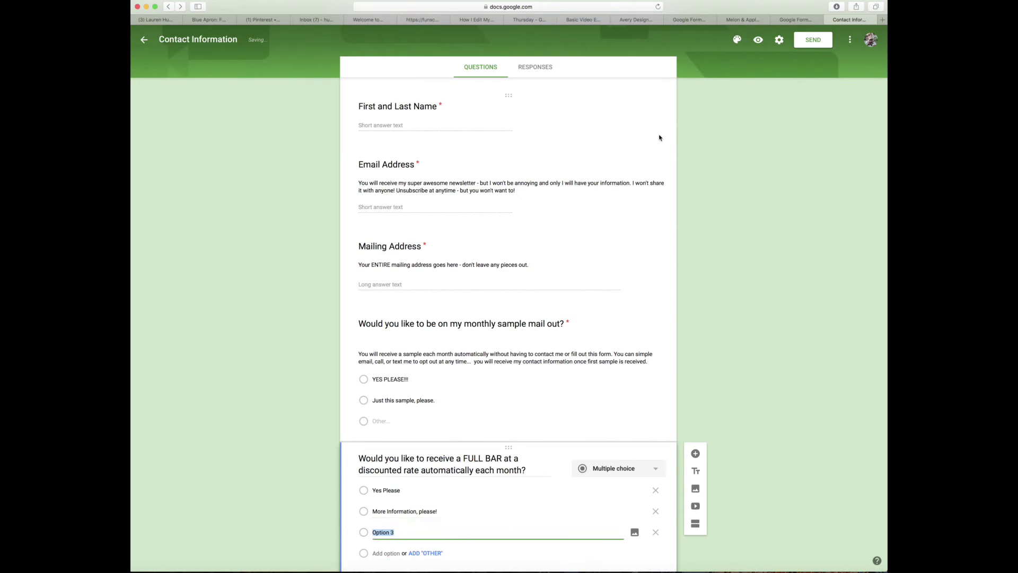
{"action": "left_click", "coordinate": [737, 20]}
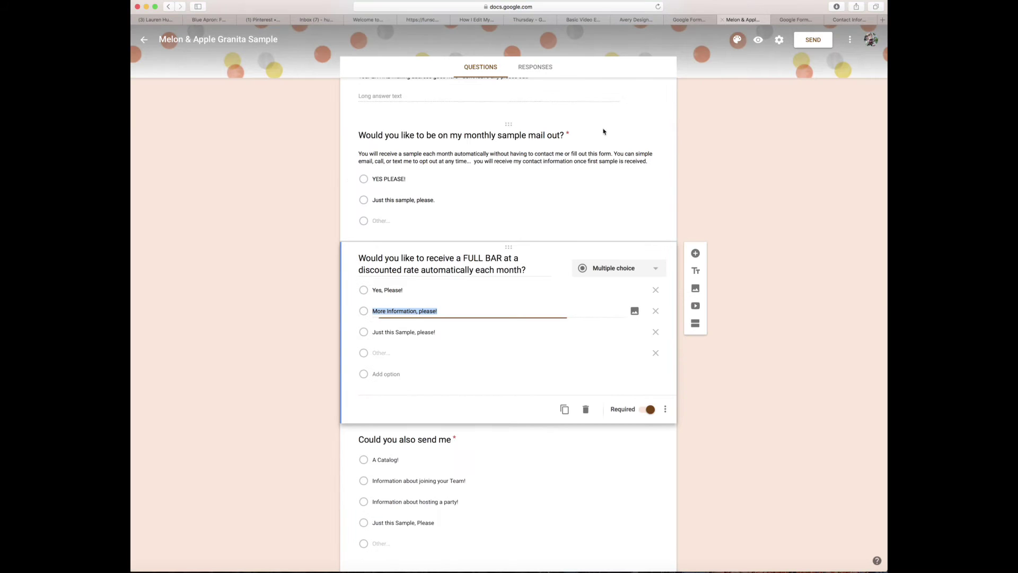
{"action": "triple_click", "coordinate": [399, 333]}
{"action": "key", "text": "cmd+c"}
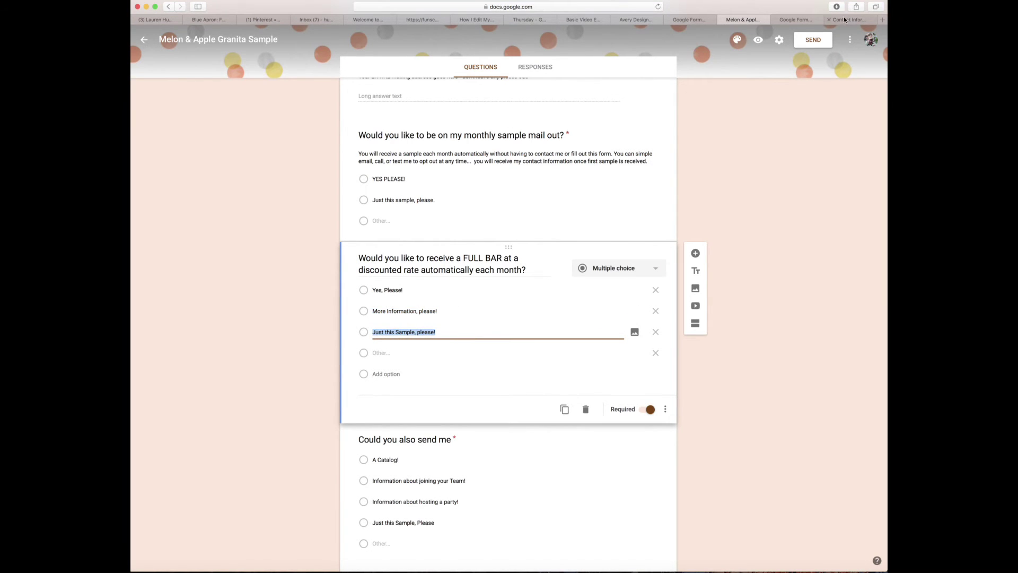
{"action": "left_click", "coordinate": [849, 20]}
{"action": "key", "text": "cmd+v"}
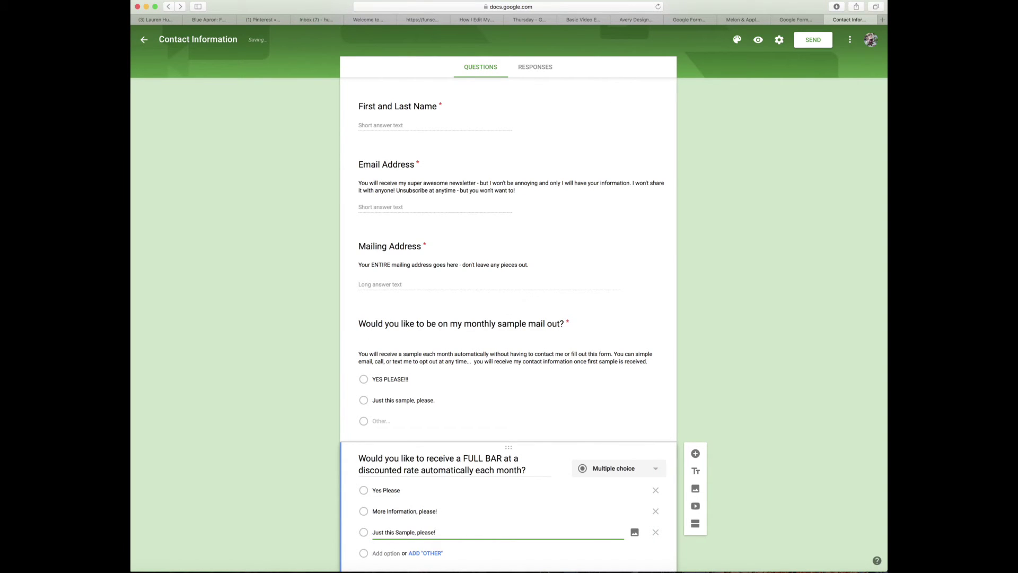
Add an "Other" option to the FULL BAR question and make the question required
{"action": "left_click", "coordinate": [425, 553]}
{"action": "scroll", "coordinate": [539, 479], "scroll_direction": "down", "scroll_amount": 3}
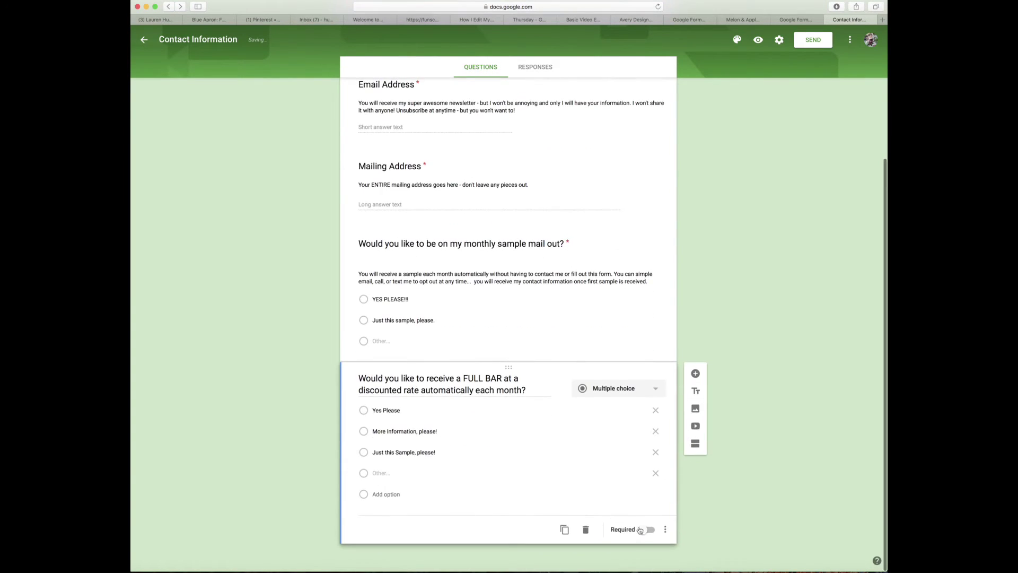
{"action": "left_click", "coordinate": [646, 530]}
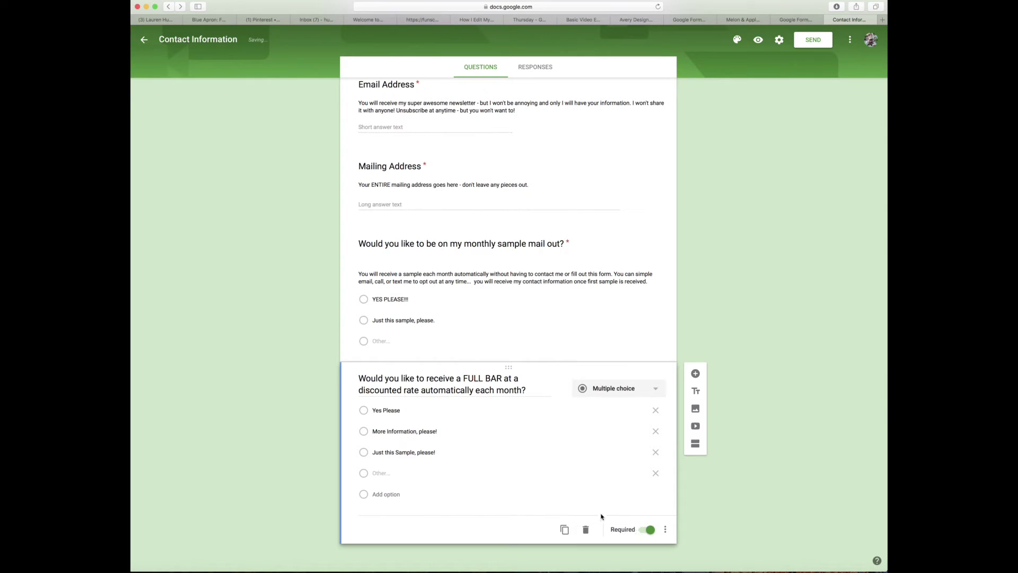
Add a new question after the FULL BAR one, titled "Could you also send me" as in the Melon & Apple form
{"action": "left_click", "coordinate": [750, 19]}
{"action": "scroll", "coordinate": [507, 311], "scroll_direction": "down", "scroll_amount": 3}
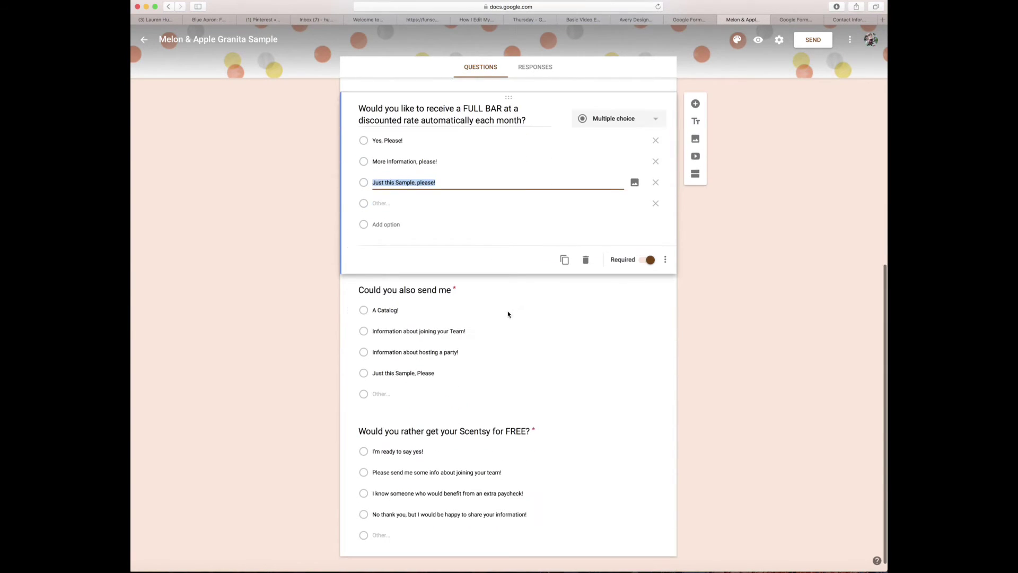
{"action": "left_click", "coordinate": [380, 276]}
{"action": "left_click", "coordinate": [391, 234]}
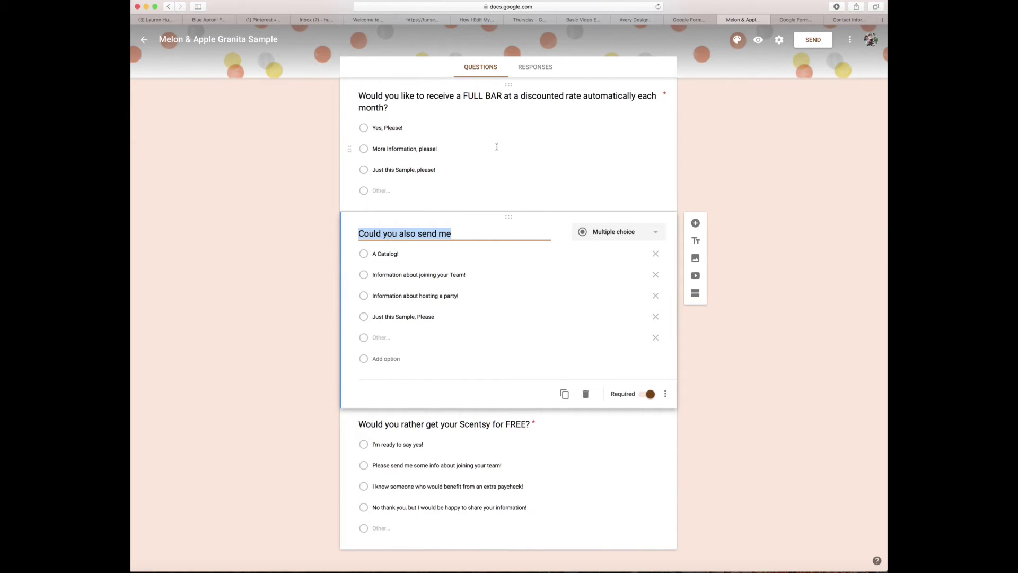
{"action": "left_click", "coordinate": [848, 20]}
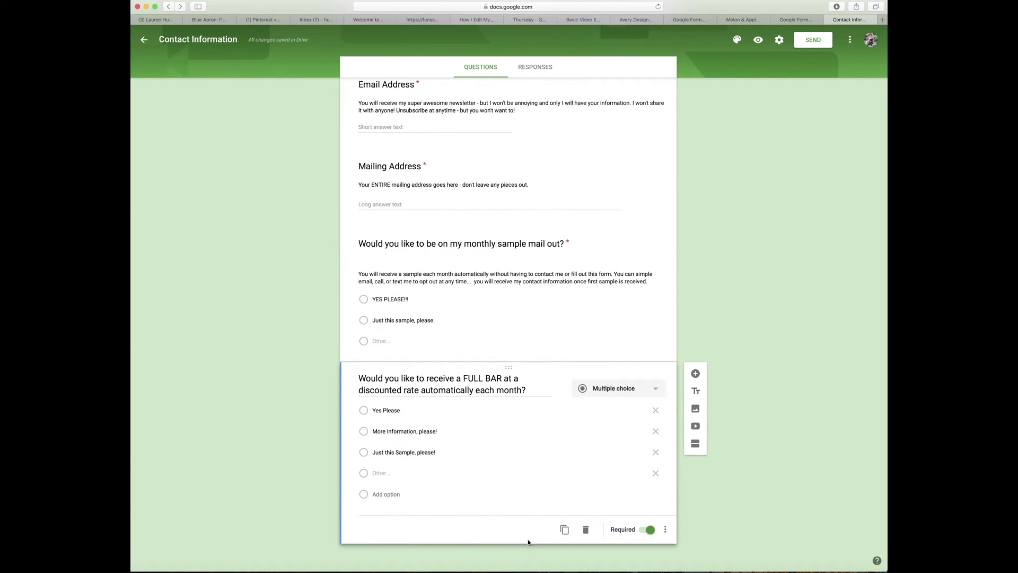
{"action": "left_click", "coordinate": [696, 374]}
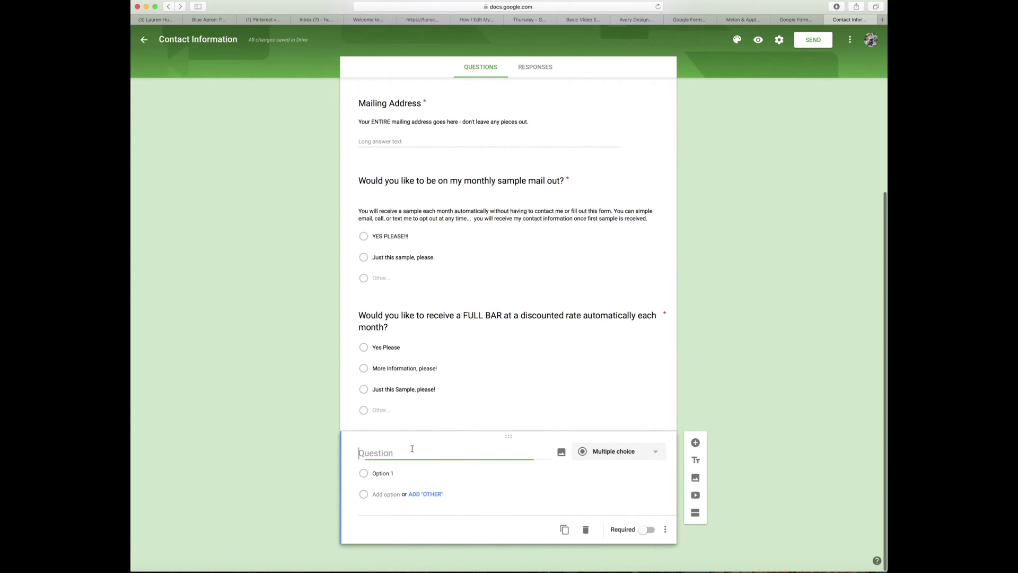
{"action": "type", "text": "Could you also send me"}
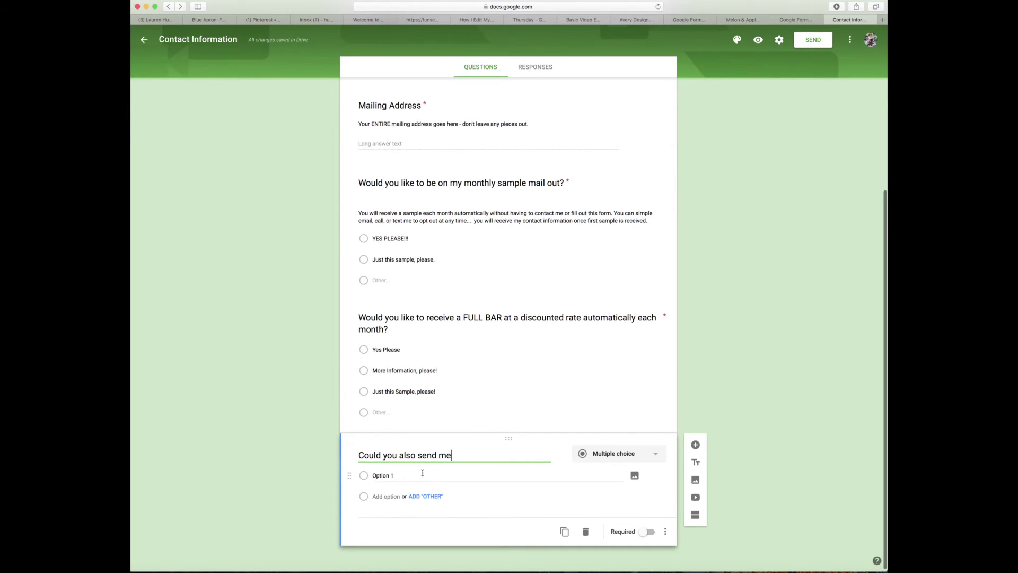
Set the first answer option of "Could you also send me" to "A Catalog!", copied from the Melon & Apple form
{"action": "left_click", "coordinate": [381, 478]}
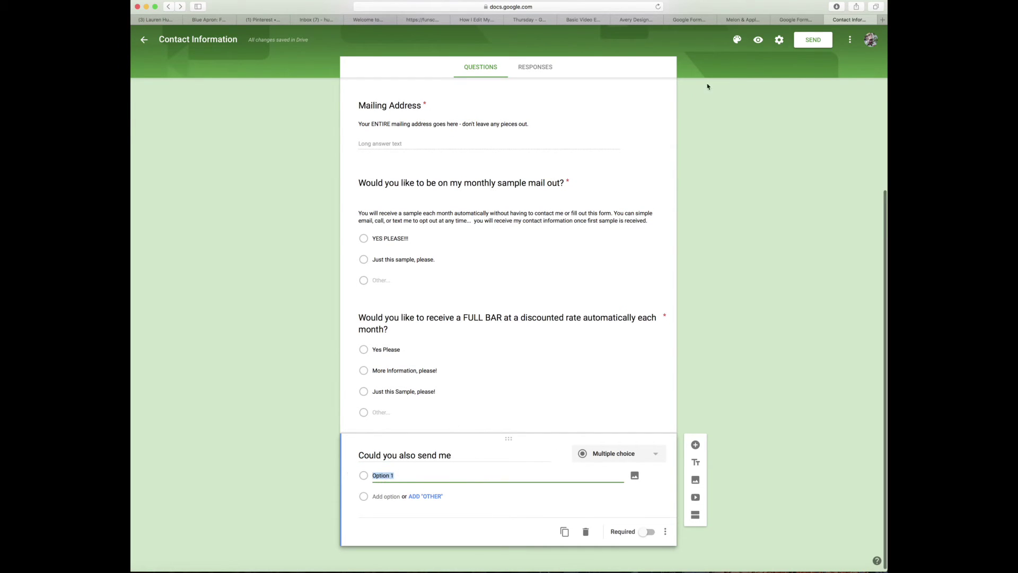
{"action": "left_click", "coordinate": [752, 19]}
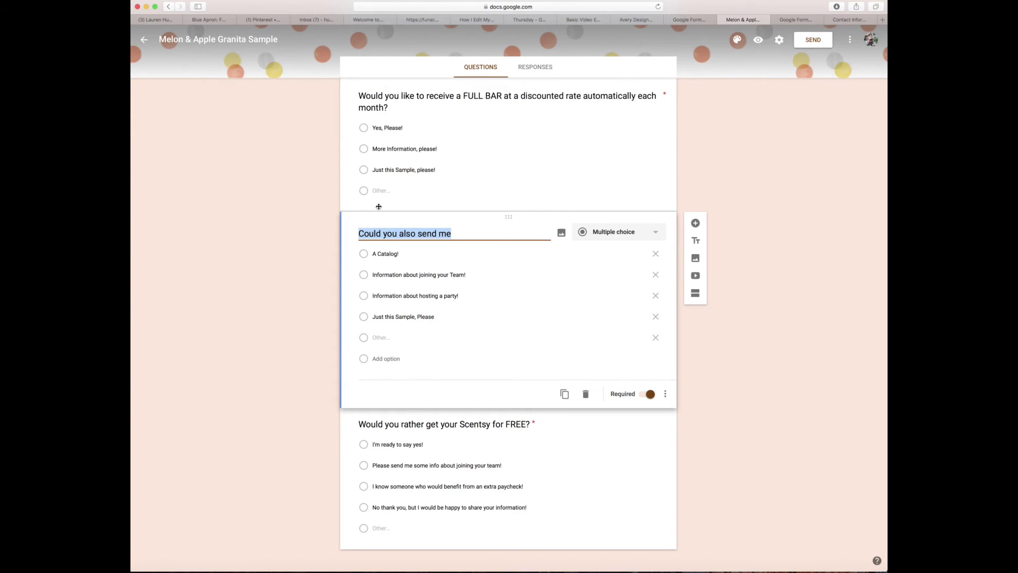
{"action": "left_click", "coordinate": [391, 253]}
{"action": "key", "text": "super+c"}
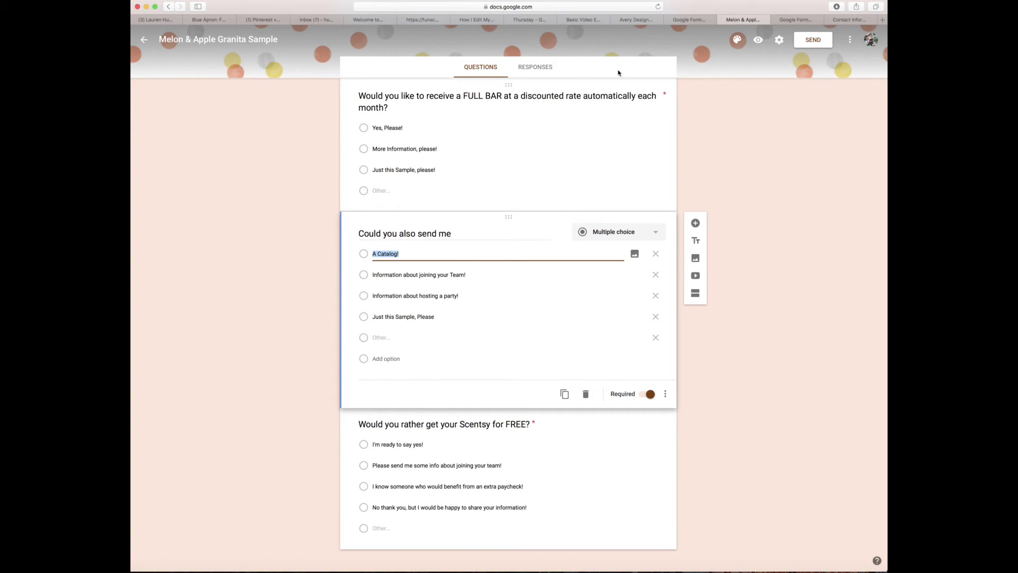
{"action": "left_click", "coordinate": [848, 21]}
{"action": "key", "text": "super+v"}
Add "Information about joining your Team!" from the Melon & Apple form as the second answer option of "Could you also send me"
{"action": "left_click", "coordinate": [387, 497]}
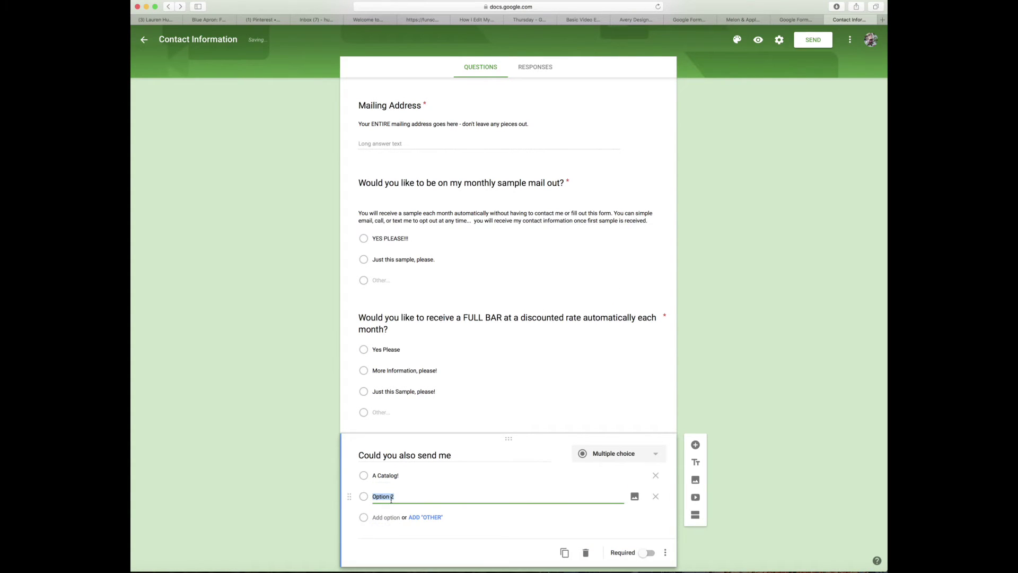
{"action": "left_click", "coordinate": [738, 22]}
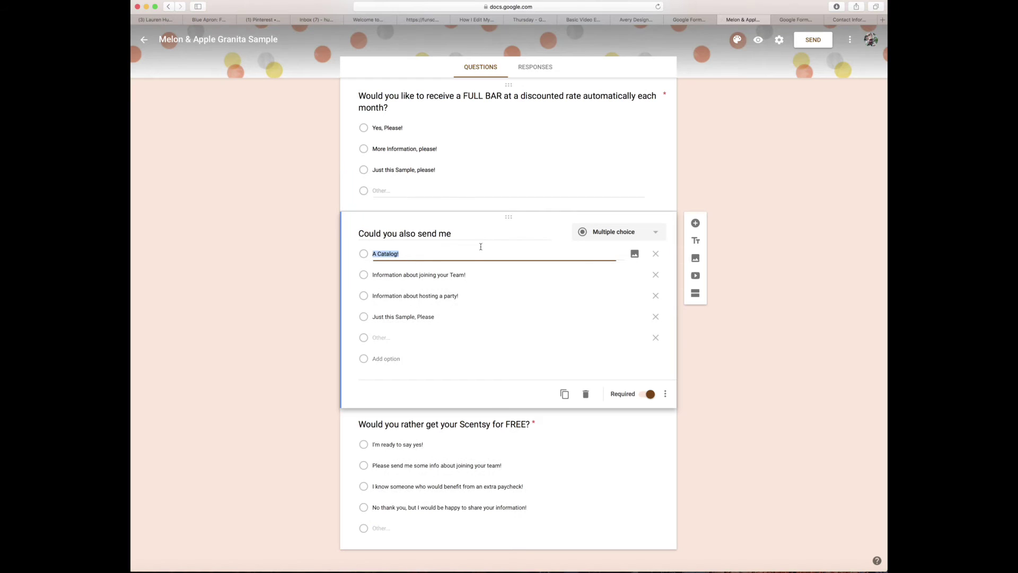
{"action": "left_click", "coordinate": [416, 275]}
{"action": "key", "text": "super+c"}
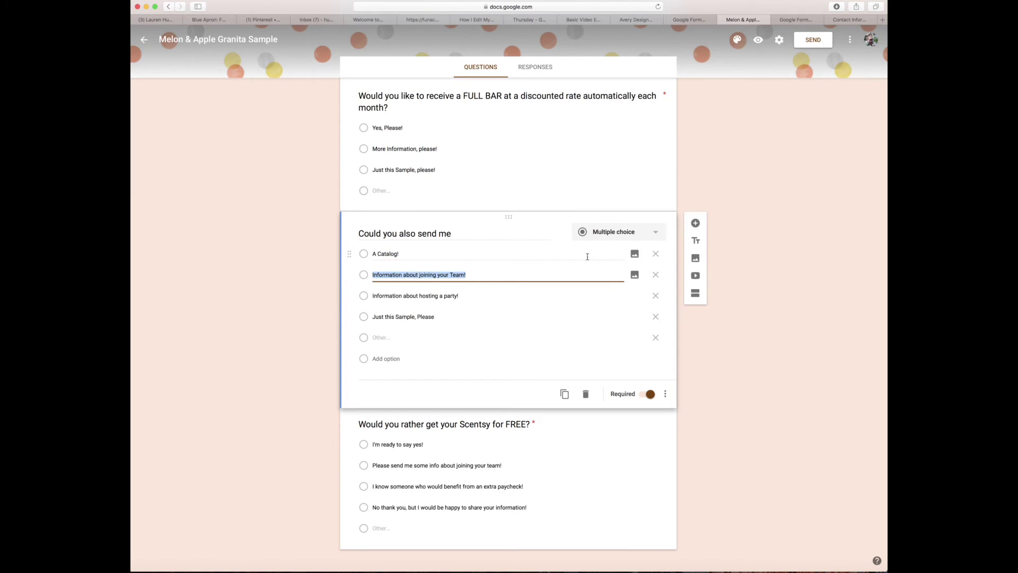
{"action": "left_click", "coordinate": [844, 20]}
{"action": "key", "text": "super+v"}
Add "Information about hosting a party!" from the Melon & Apple form as the third option of "Could you also send me"
{"action": "key", "text": "Return"}
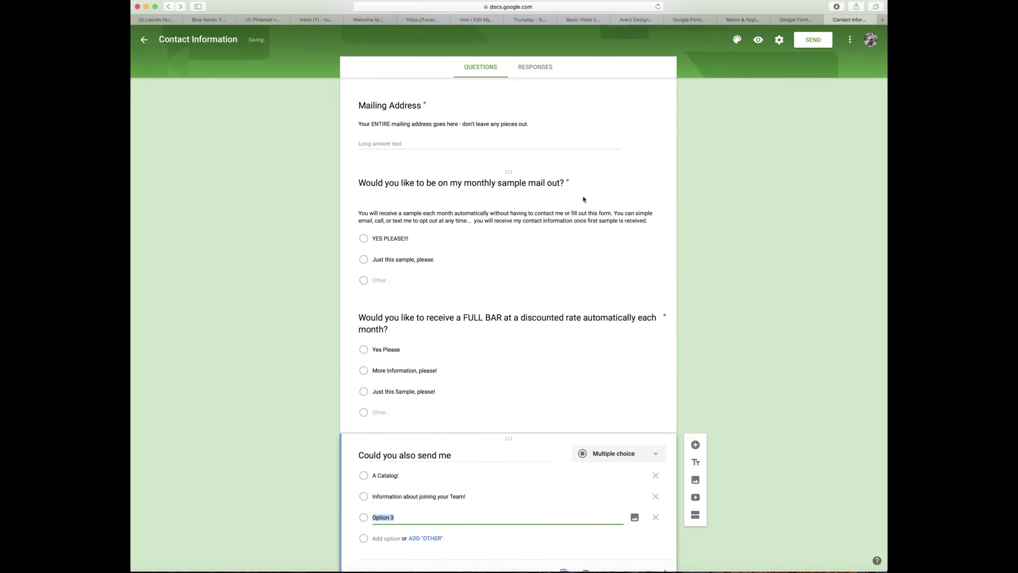
{"action": "left_click", "coordinate": [745, 20]}
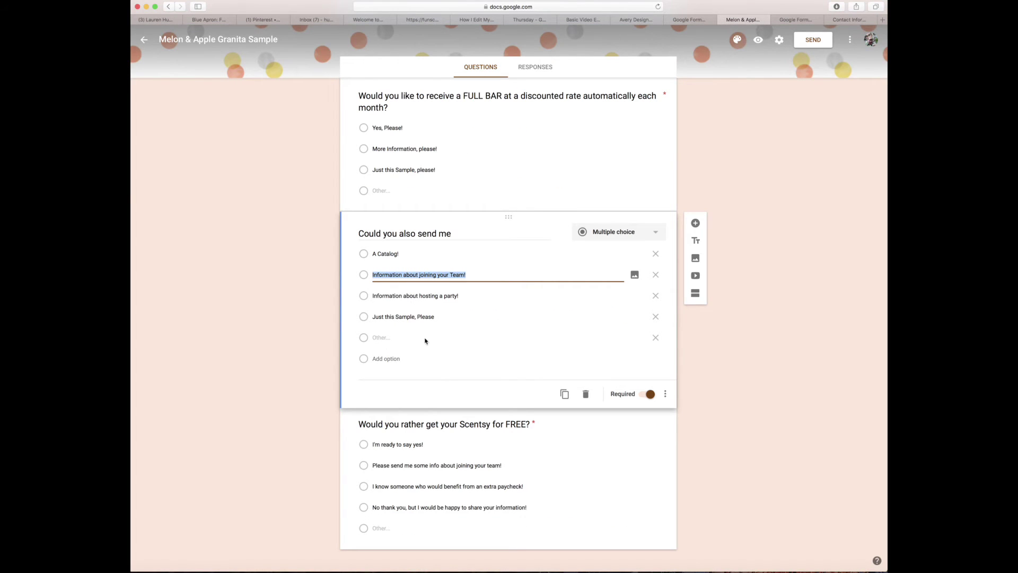
{"action": "triple_click", "coordinate": [407, 295]}
{"action": "key", "text": "super+c"}
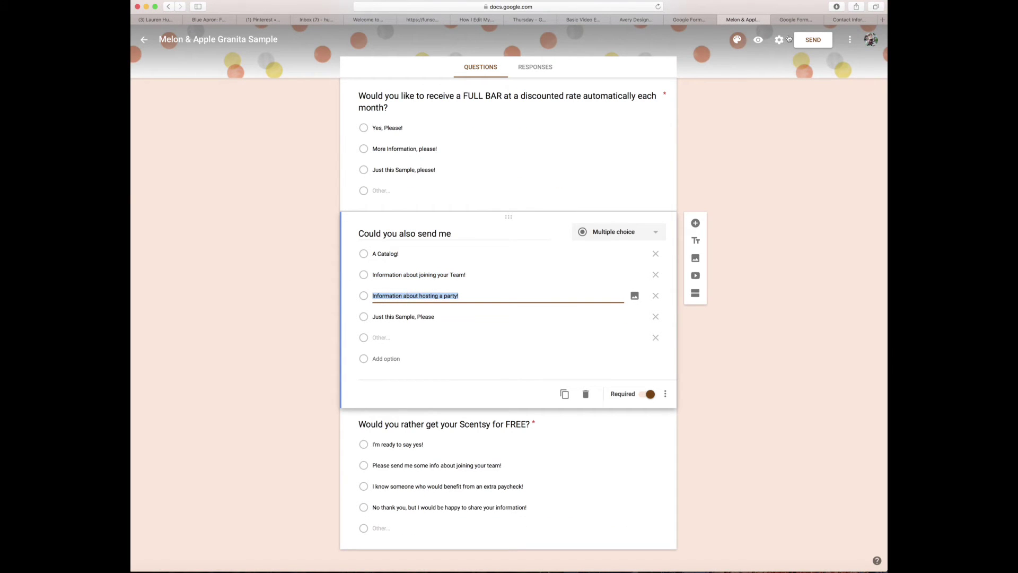
{"action": "left_click", "coordinate": [851, 21]}
{"action": "key", "text": "super+v"}
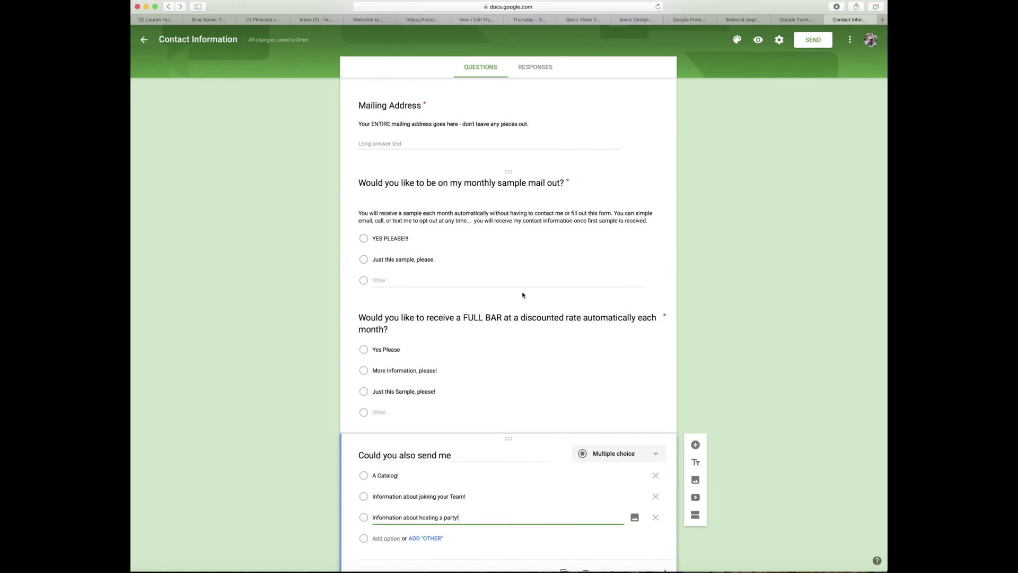
Add "Just this Sample, Please" from the Melon & Apple form as the fourth option of "Could you also send me"
{"action": "left_click", "coordinate": [389, 537]}
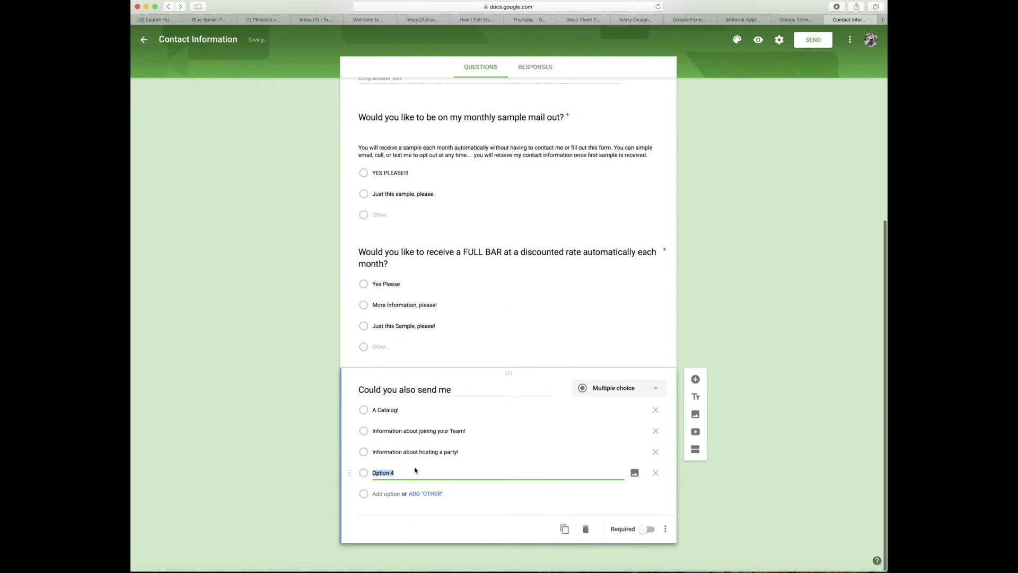
{"action": "left_click", "coordinate": [742, 20]}
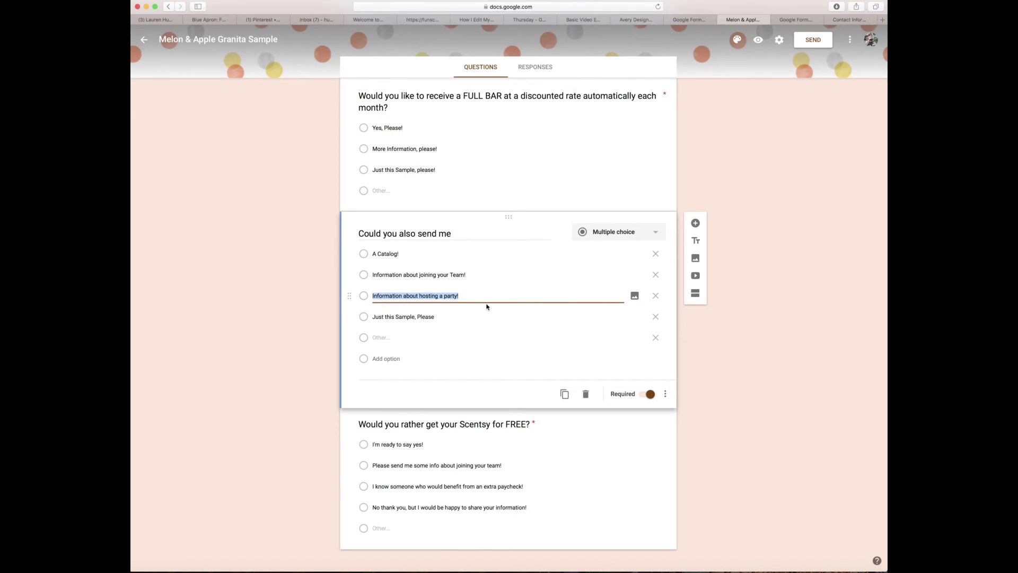
{"action": "triple_click", "coordinate": [403, 316]}
{"action": "key", "text": "super+c"}
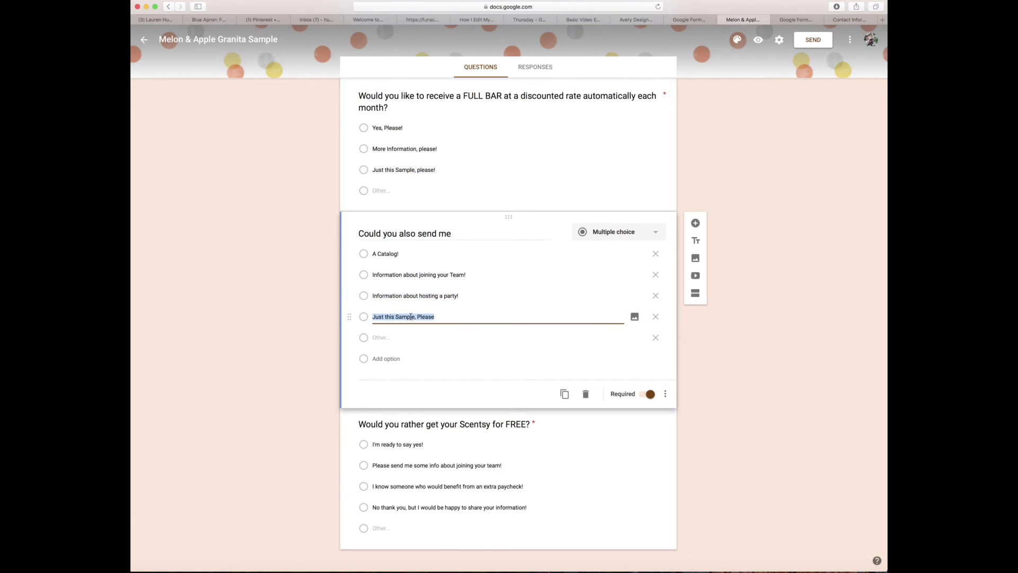
{"action": "left_click", "coordinate": [827, 21]}
{"action": "key", "text": "super+v"}
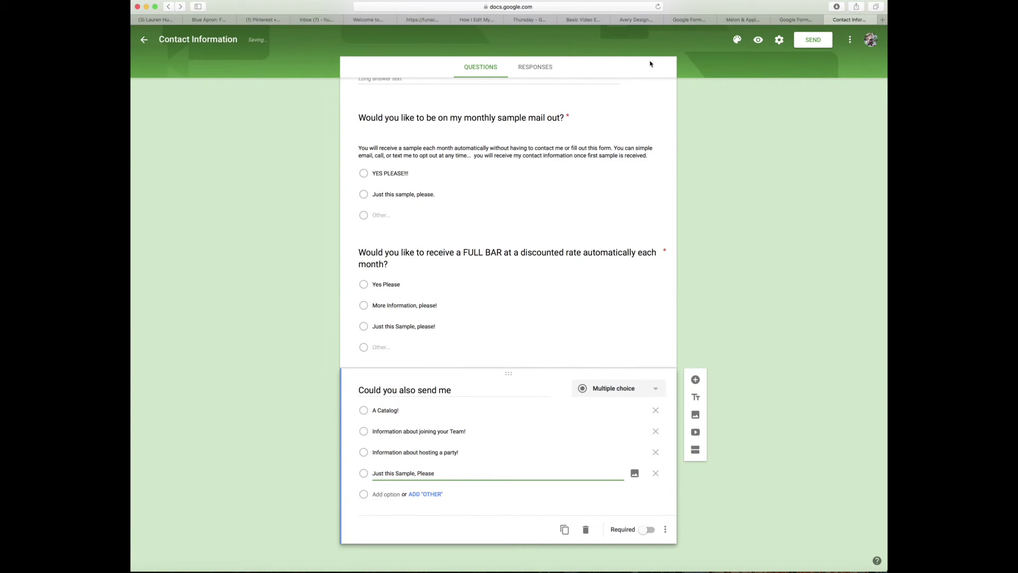
Check the remaining options in the Melon & Apple form and add an "Other" option to "Could you also send me"
{"action": "left_click", "coordinate": [741, 20]}
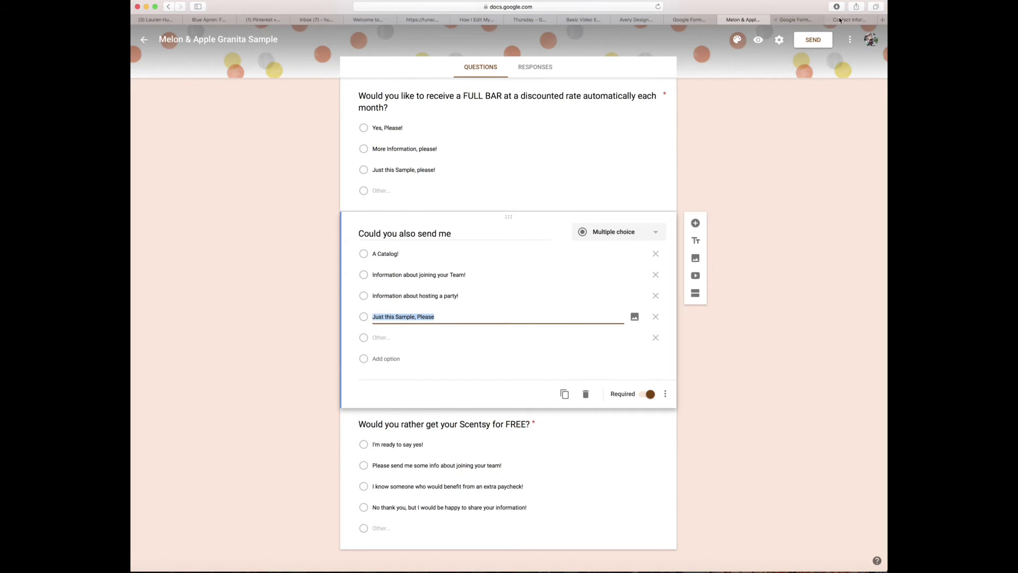
{"action": "left_click", "coordinate": [840, 20]}
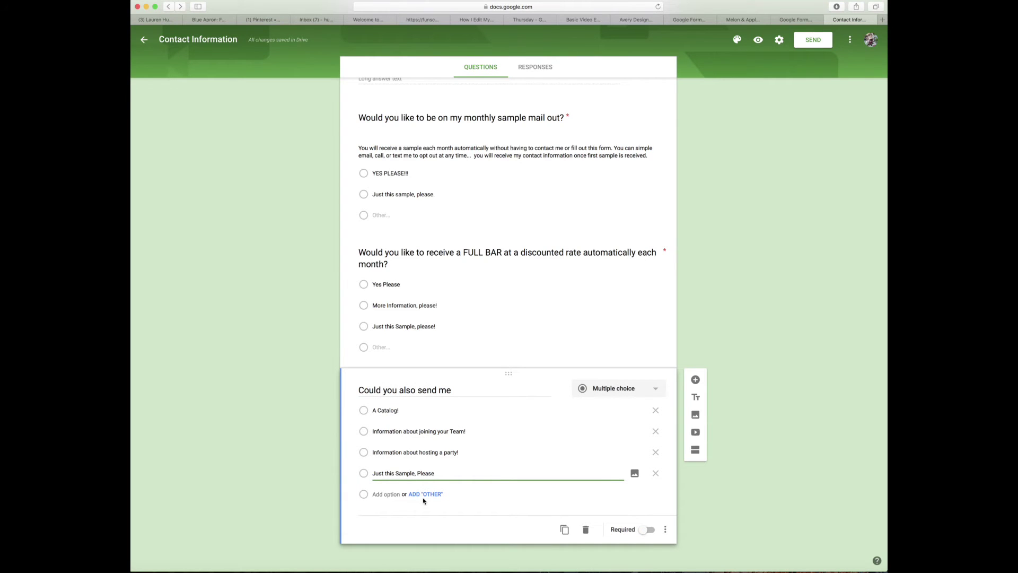
{"action": "left_click", "coordinate": [424, 494]}
Add a new last question titled "Would you rather get your Scentsy for FREE?", copied from the Melon & Apple form
{"action": "left_click", "coordinate": [695, 379]}
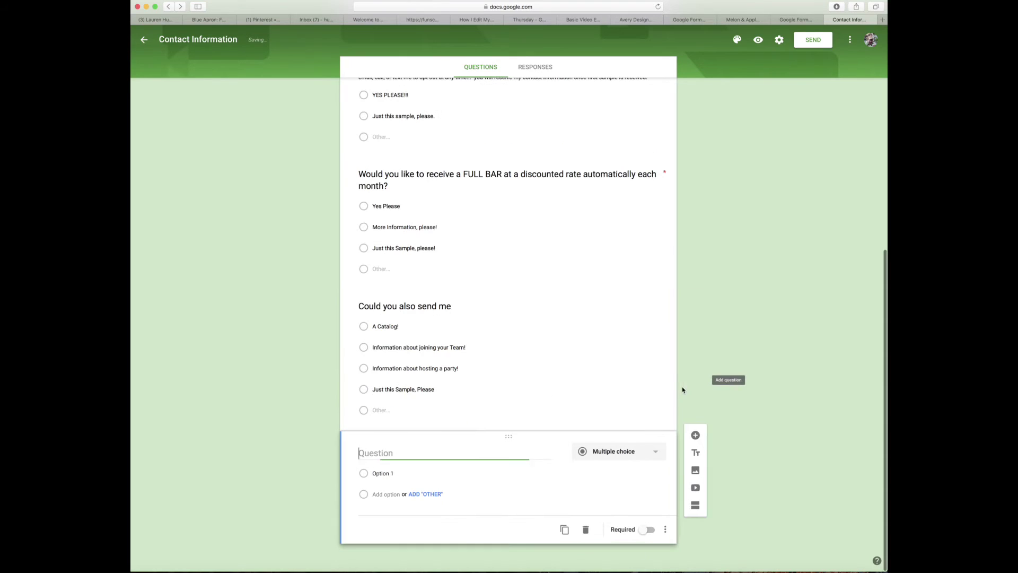
{"action": "left_click", "coordinate": [737, 21]}
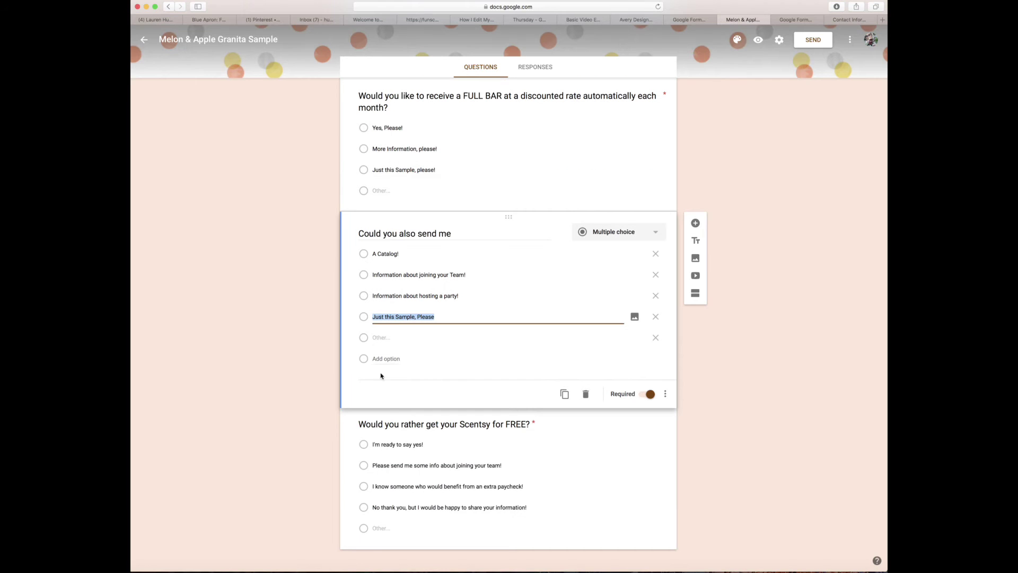
{"action": "left_click", "coordinate": [386, 415]}
{"action": "key", "text": "ctrl+c"}
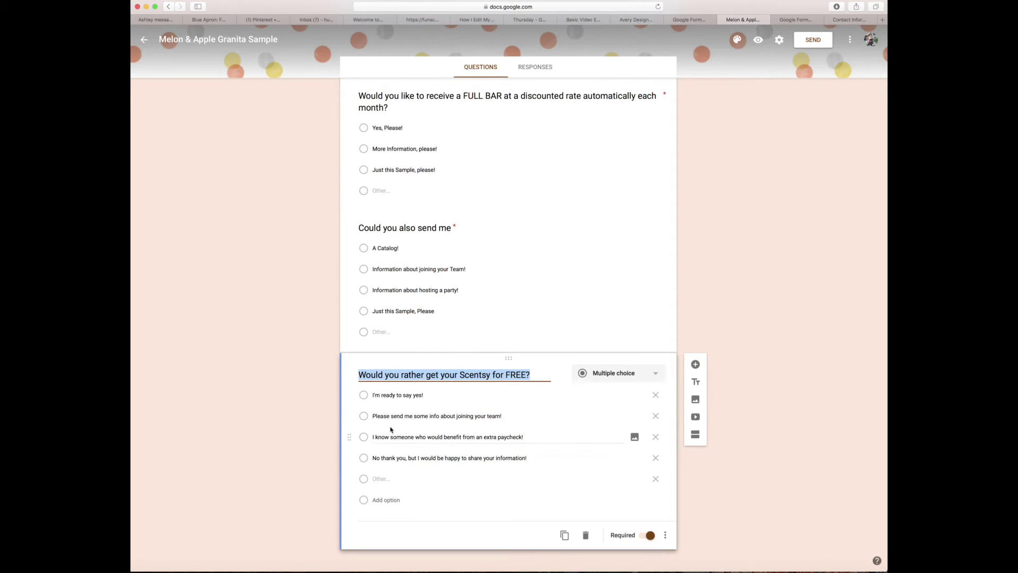
{"action": "left_click", "coordinate": [848, 21]}
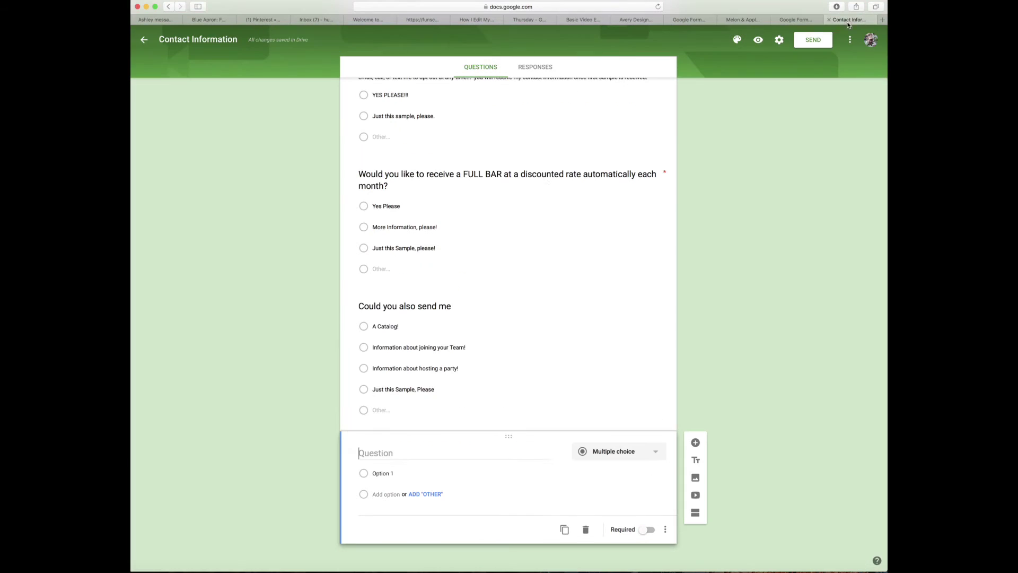
{"action": "key", "text": "ctrl+v"}
Set the first answer option of the Scentsy for FREE question to "I'm ready to say yes!", copied from the Melon & Apple form
{"action": "key", "text": "Tab"}
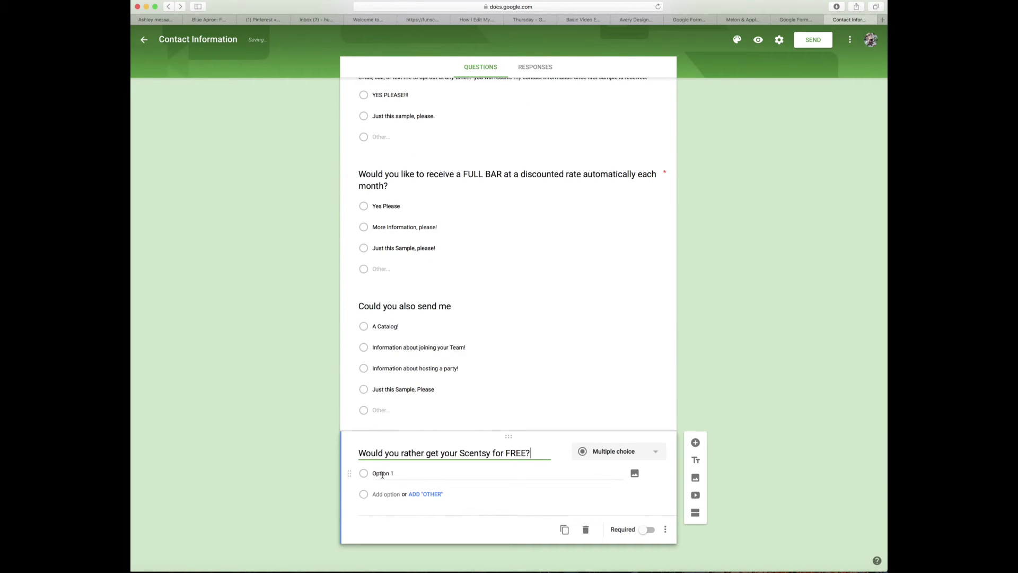
{"action": "left_click", "coordinate": [744, 20]}
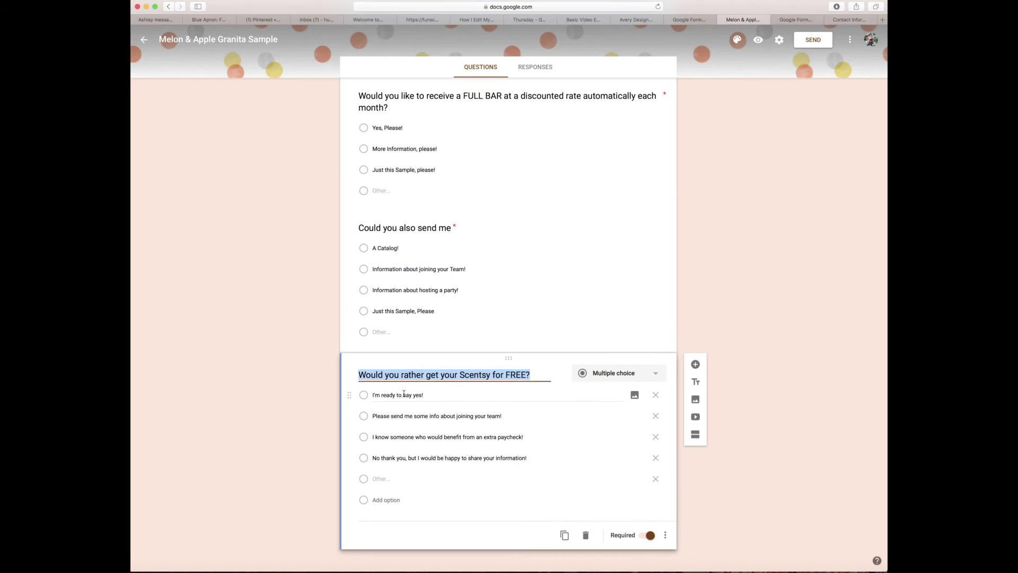
{"action": "left_click", "coordinate": [404, 395]}
{"action": "key", "text": "ctrl+c"}
{"action": "left_click", "coordinate": [848, 20]}
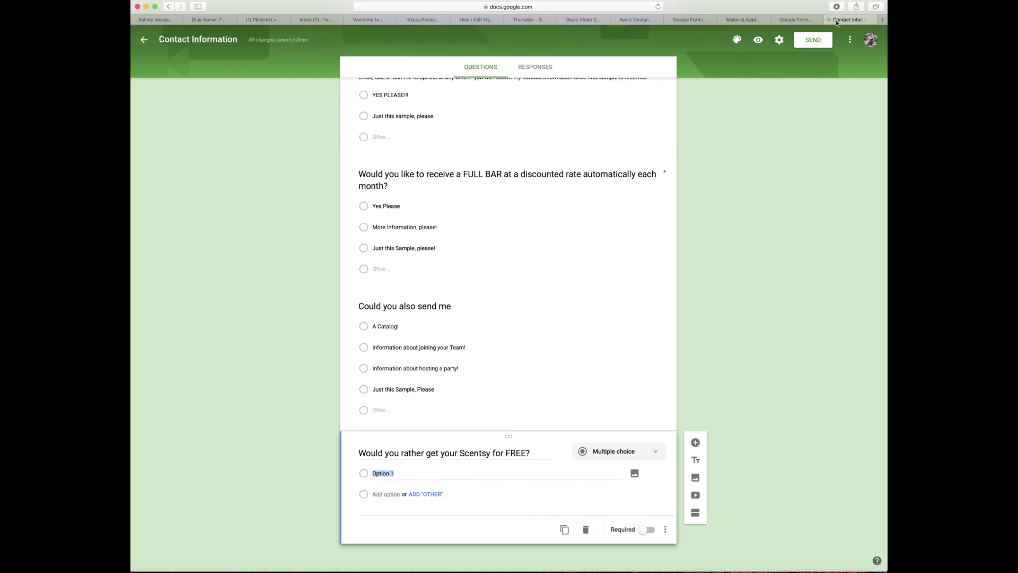
{"action": "key", "text": "ctrl+v"}
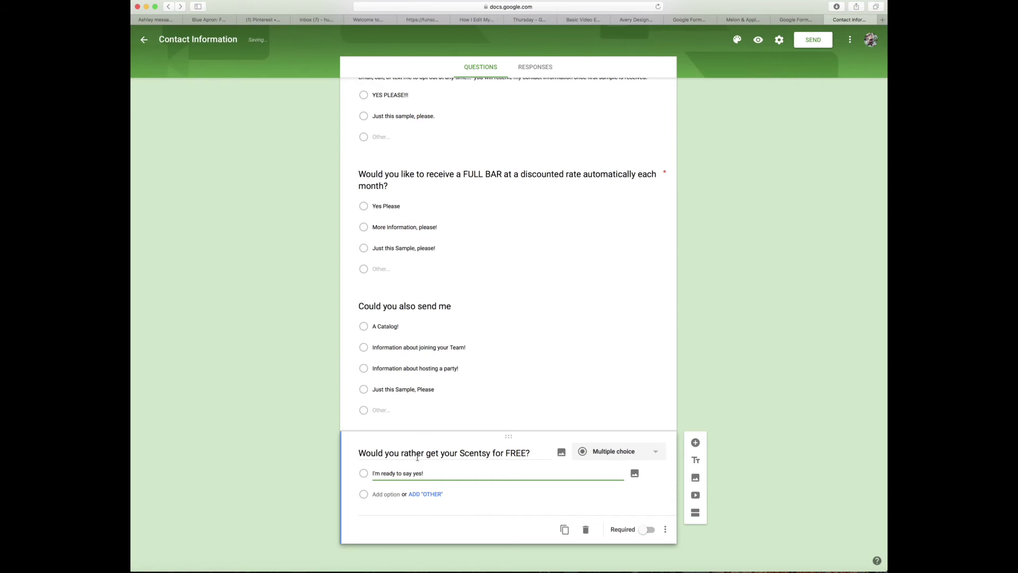
Add "Please send me some info about joining your team!" from the Melon & Apple form as the Scentsy for FREE question's second option
{"action": "left_click", "coordinate": [386, 495]}
{"action": "left_click", "coordinate": [750, 21]}
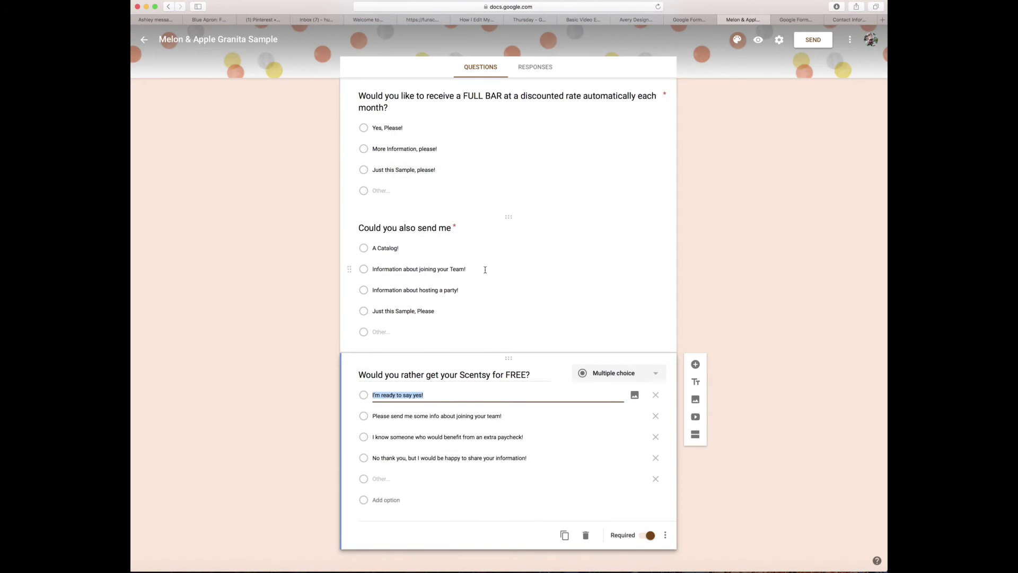
{"action": "triple_click", "coordinate": [445, 413]}
{"action": "key", "text": "super+c"}
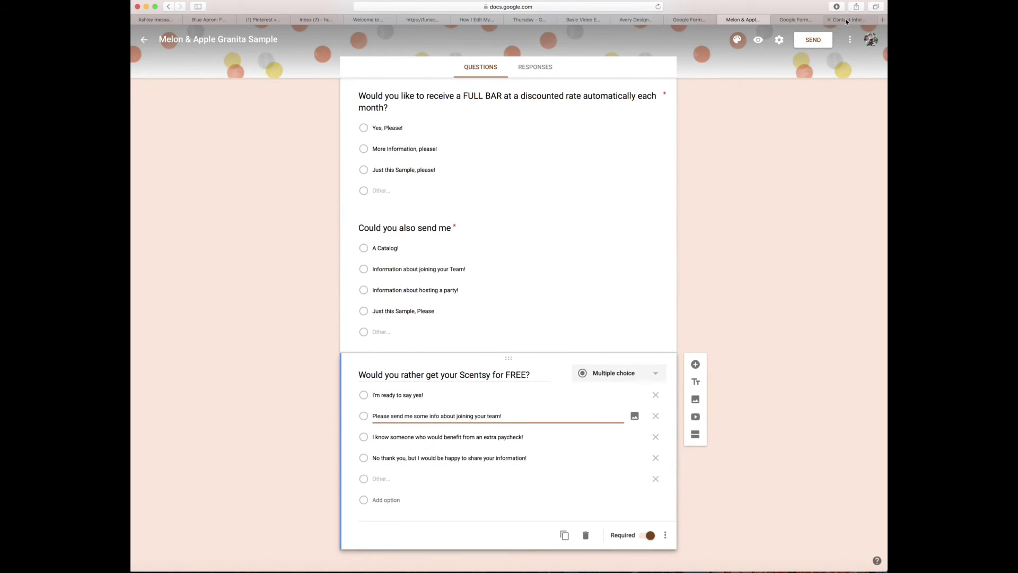
{"action": "left_click", "coordinate": [845, 18]}
{"action": "key", "text": "super+v"}
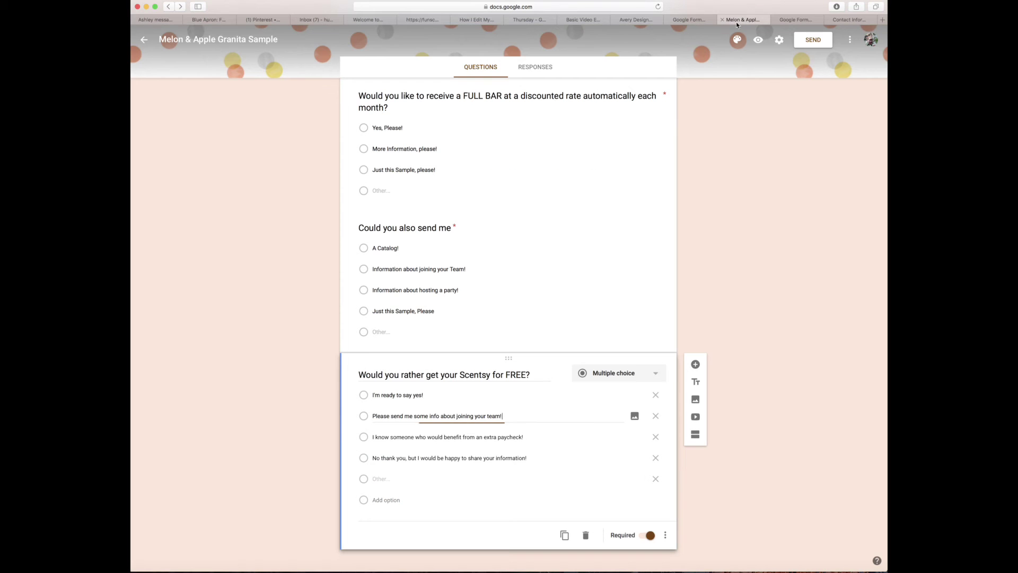
Add "I know someone who would benefit from an extra paycheck!" from the Melon & Apple form as the Scentsy for FREE question's third option
{"action": "left_click", "coordinate": [737, 20]}
{"action": "triple_click", "coordinate": [438, 438]}
{"action": "key", "text": "super+c"}
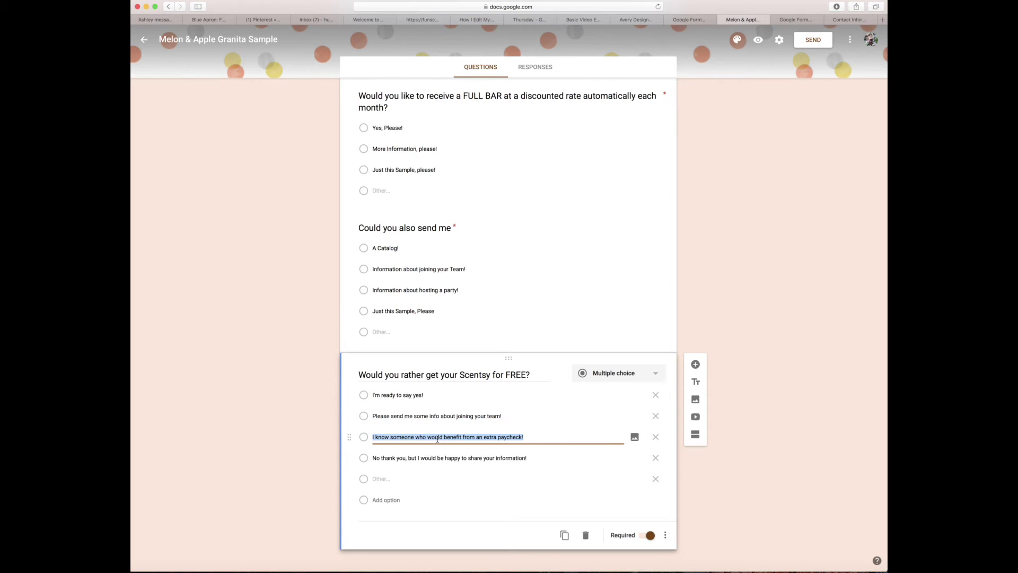
{"action": "left_click", "coordinate": [848, 20]}
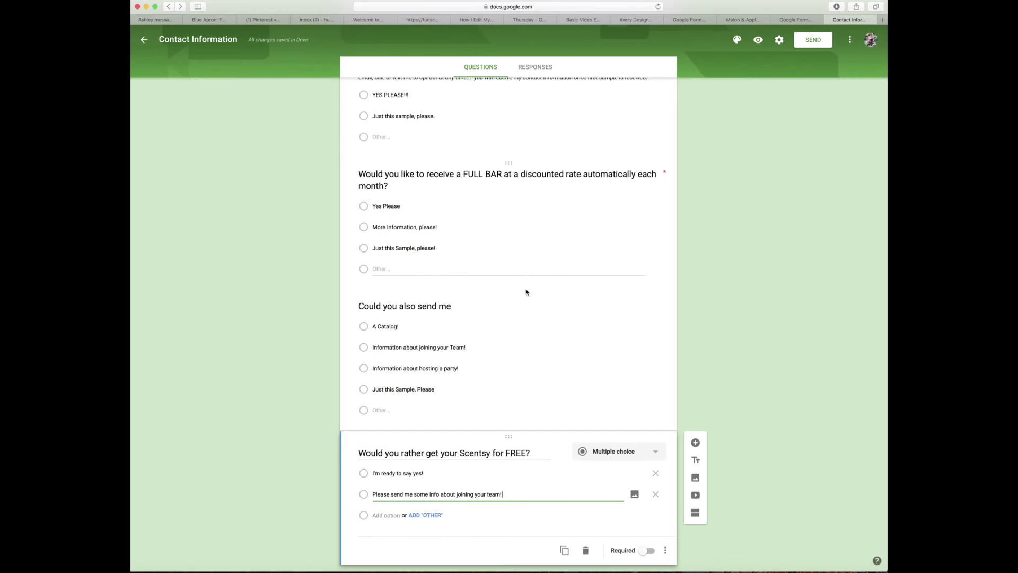
{"action": "left_click", "coordinate": [391, 516]}
{"action": "key", "text": "super+v"}
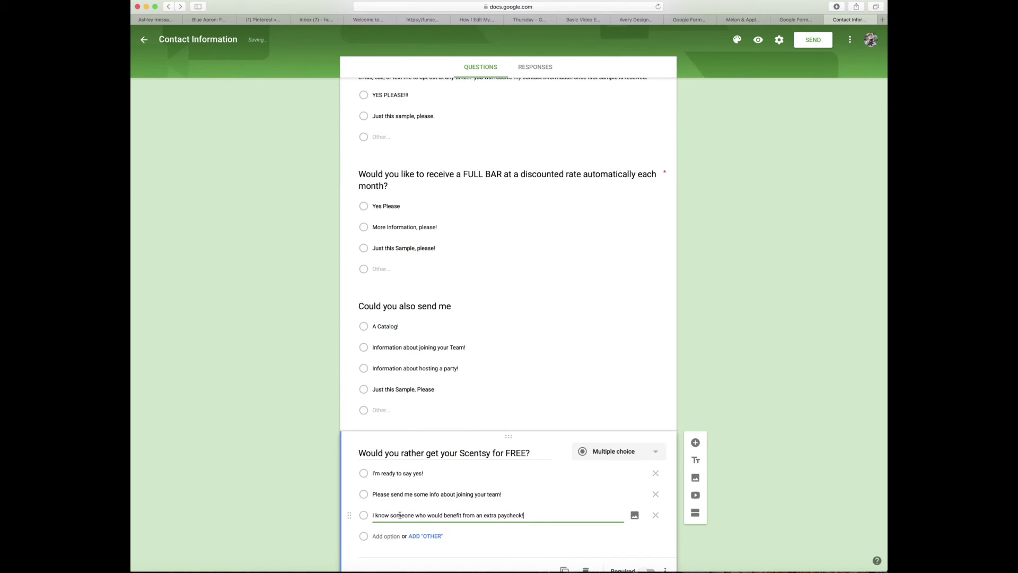
Add "No thank you, but I would be happy to share your information!" from the Melon & Apple form as the Scentsy for FREE question's fourth option
{"action": "left_click", "coordinate": [740, 20]}
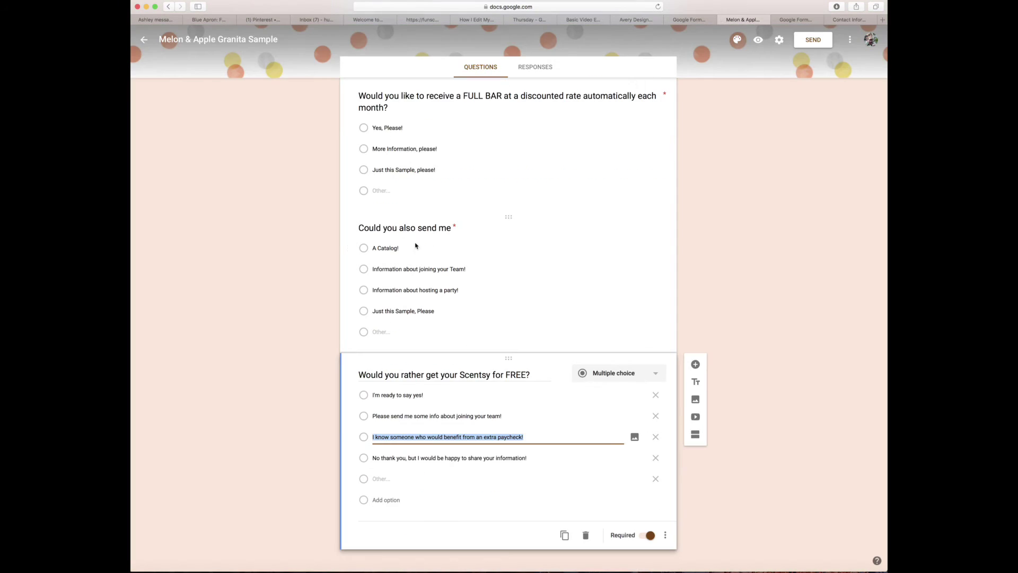
{"action": "left_click", "coordinate": [409, 457]}
{"action": "key", "text": "super+c"}
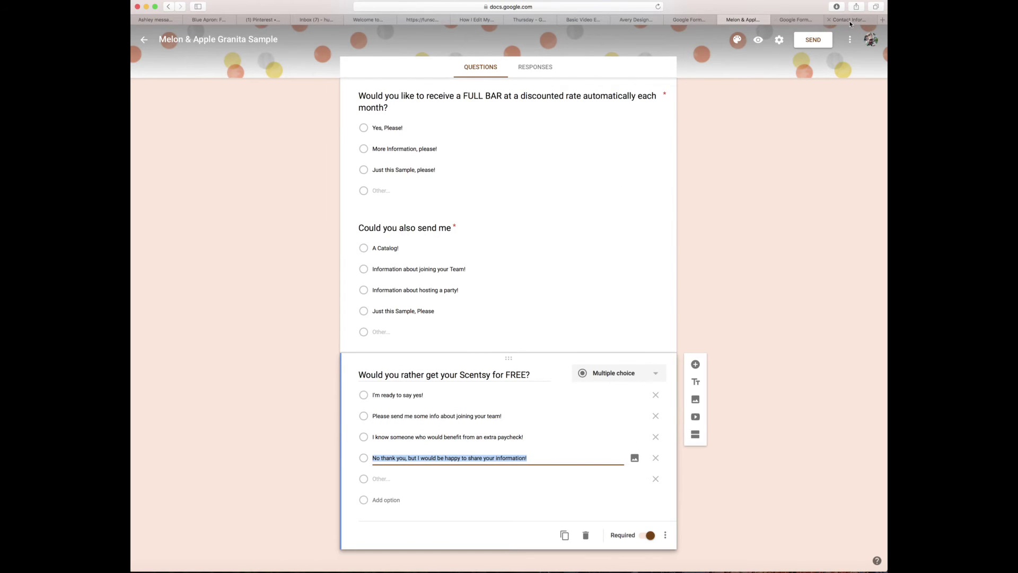
{"action": "left_click", "coordinate": [848, 21]}
{"action": "left_click", "coordinate": [381, 537]}
{"action": "key", "text": "super+v"}
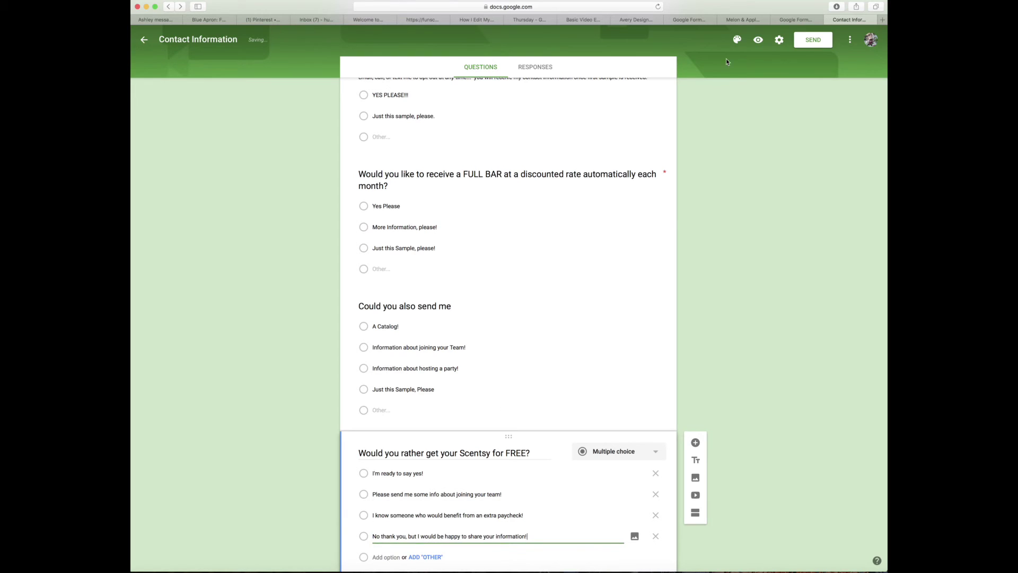
Add an "Other" option to the Scentsy for FREE question and make the question required
{"action": "left_click", "coordinate": [735, 20]}
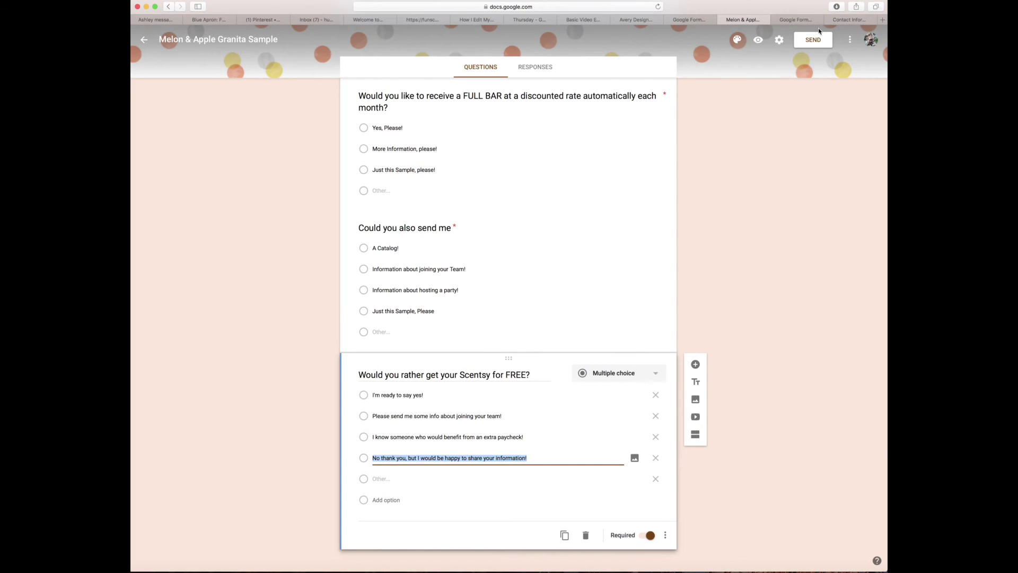
{"action": "left_click", "coordinate": [848, 20]}
{"action": "scroll", "coordinate": [493, 350], "scroll_direction": "down", "scroll_amount": 4}
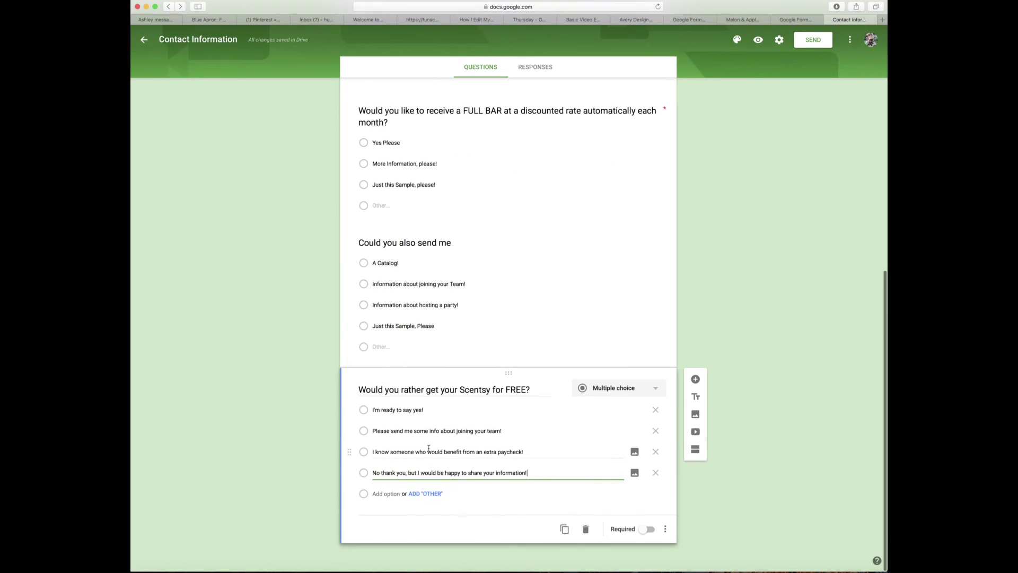
{"action": "left_click", "coordinate": [428, 494]}
{"action": "left_click", "coordinate": [647, 550]}
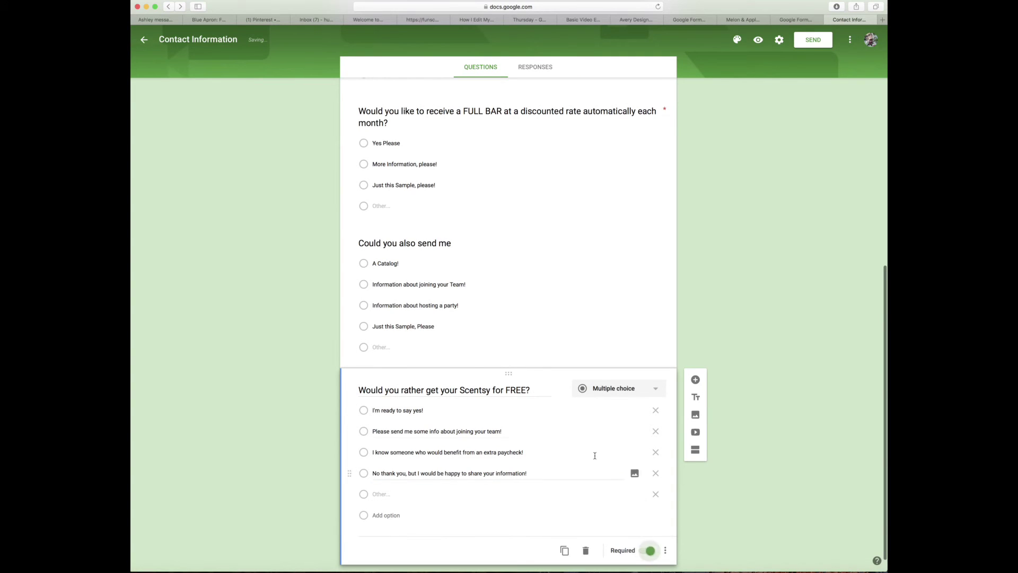
Make the "Could you also send me" question required
{"action": "left_click", "coordinate": [520, 307]}
{"action": "left_click", "coordinate": [638, 410]}
{"action": "scroll", "coordinate": [620, 382], "scroll_direction": "down", "scroll_amount": 1}
{"action": "scroll", "coordinate": [563, 193], "scroll_direction": "up", "scroll_amount": 2}
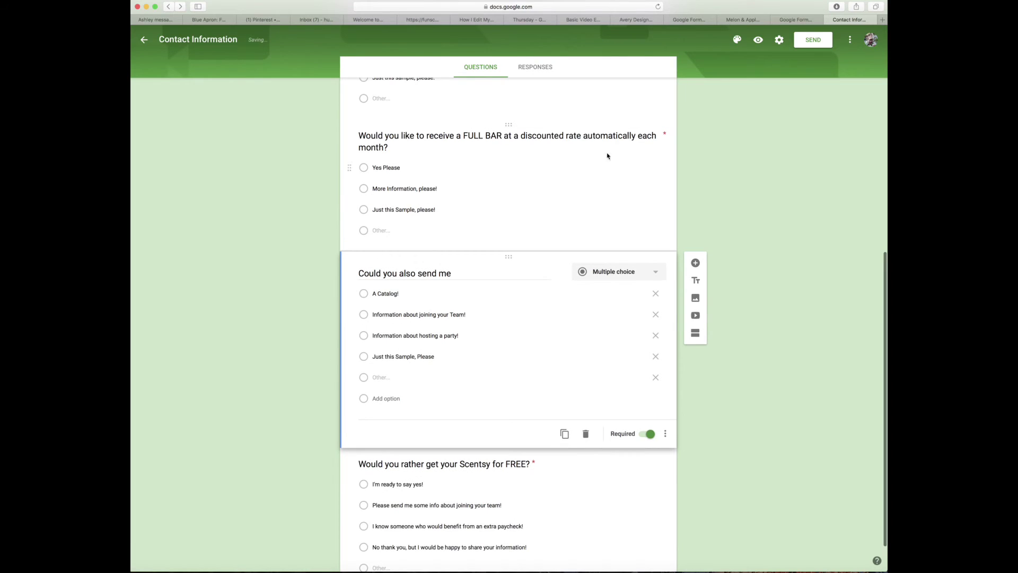
{"action": "scroll", "coordinate": [610, 132], "scroll_direction": "down", "scroll_amount": 1}
{"action": "scroll", "coordinate": [551, 159], "scroll_direction": "up", "scroll_amount": 10}
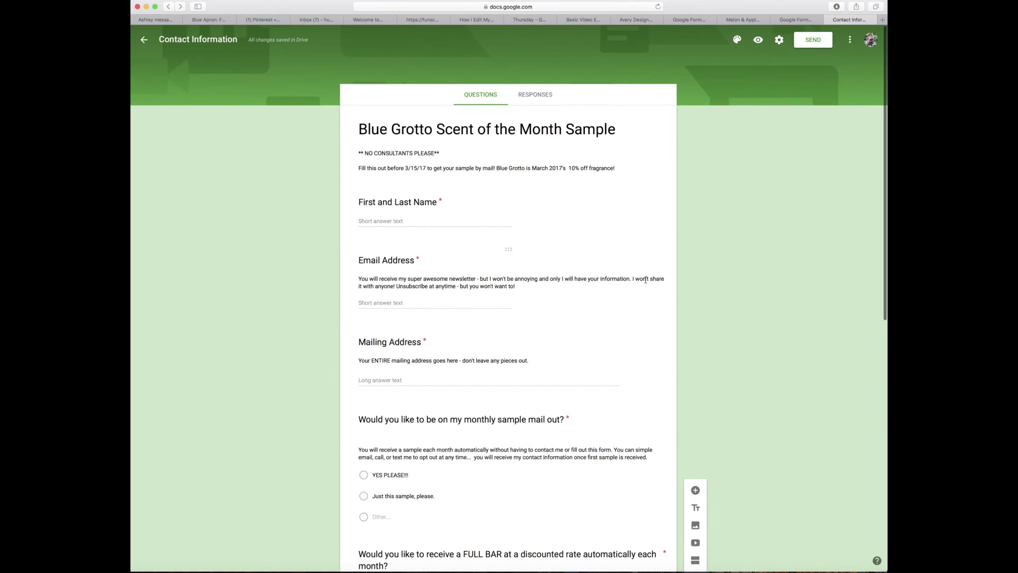
Check the form's responses view and return to its questions
{"action": "left_click", "coordinate": [552, 218]}
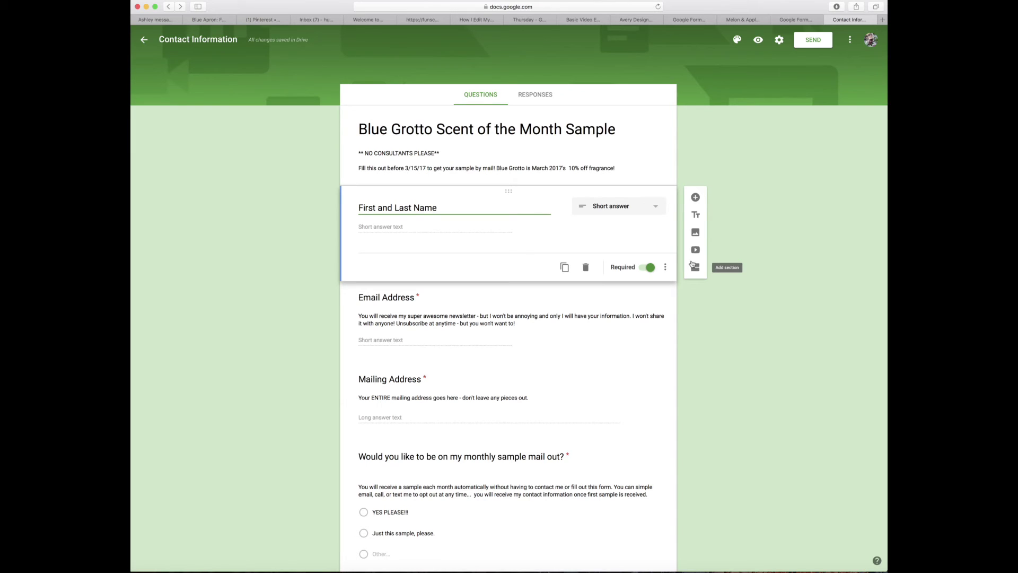
{"action": "left_click", "coordinate": [657, 147]}
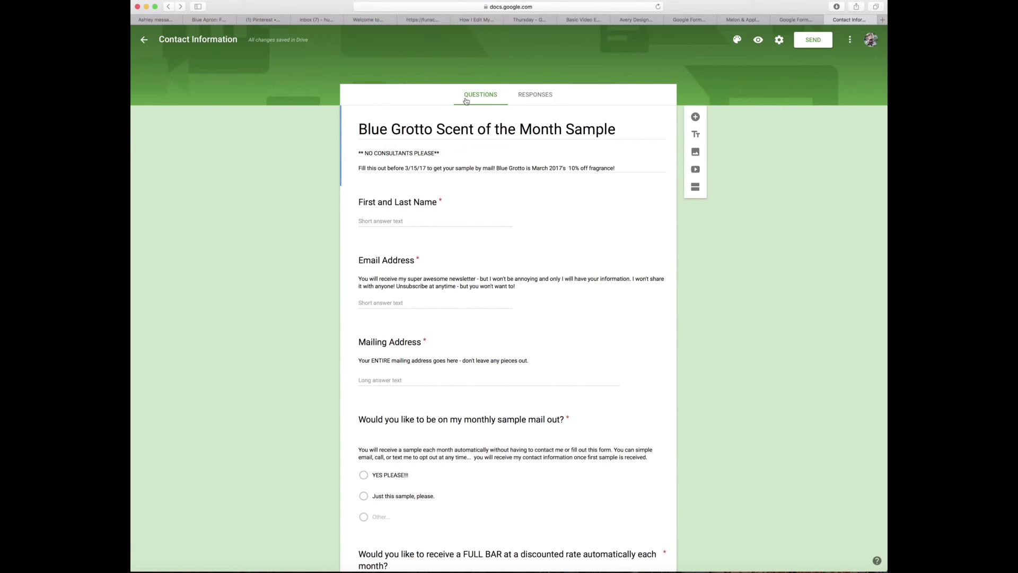
{"action": "left_click", "coordinate": [529, 96]}
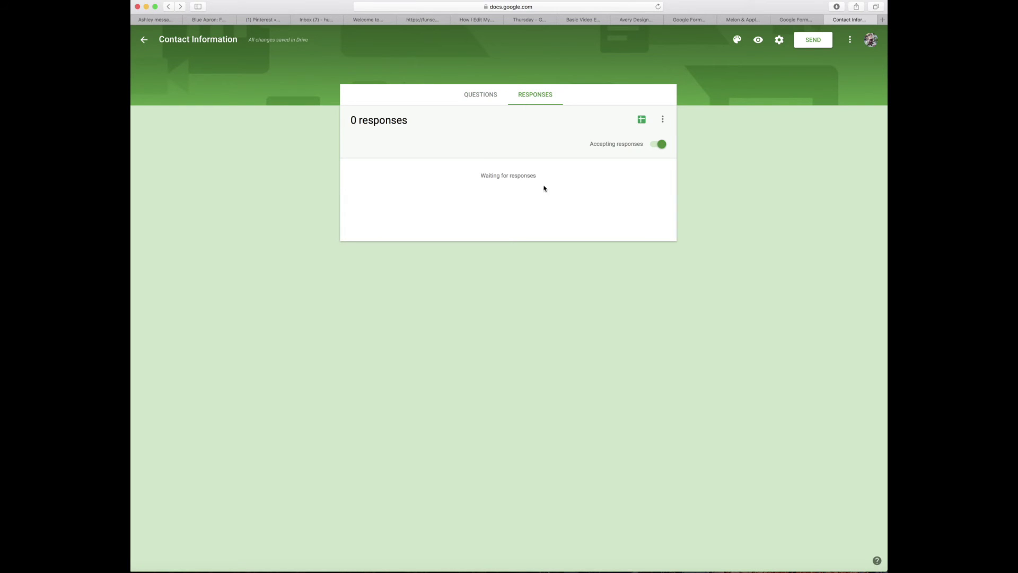
{"action": "left_click", "coordinate": [477, 97]}
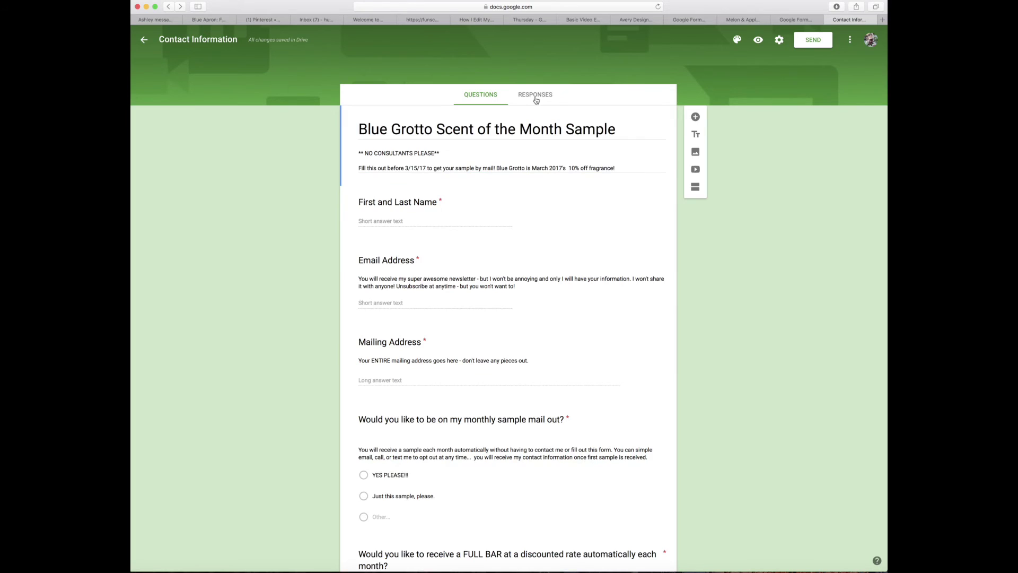
{"action": "left_click", "coordinate": [536, 98]}
{"action": "left_click", "coordinate": [484, 97]}
Change the form's theme colour to light teal
{"action": "scroll", "coordinate": [500, 150], "scroll_direction": "down", "scroll_amount": 2}
{"action": "scroll", "coordinate": [530, 133], "scroll_direction": "up", "scroll_amount": 2}
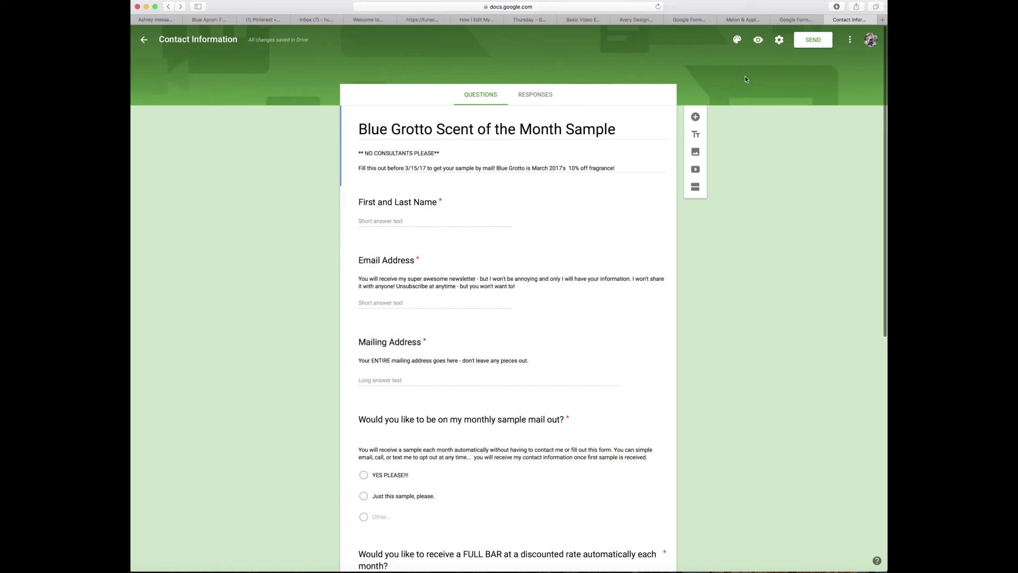
{"action": "left_click", "coordinate": [737, 42]}
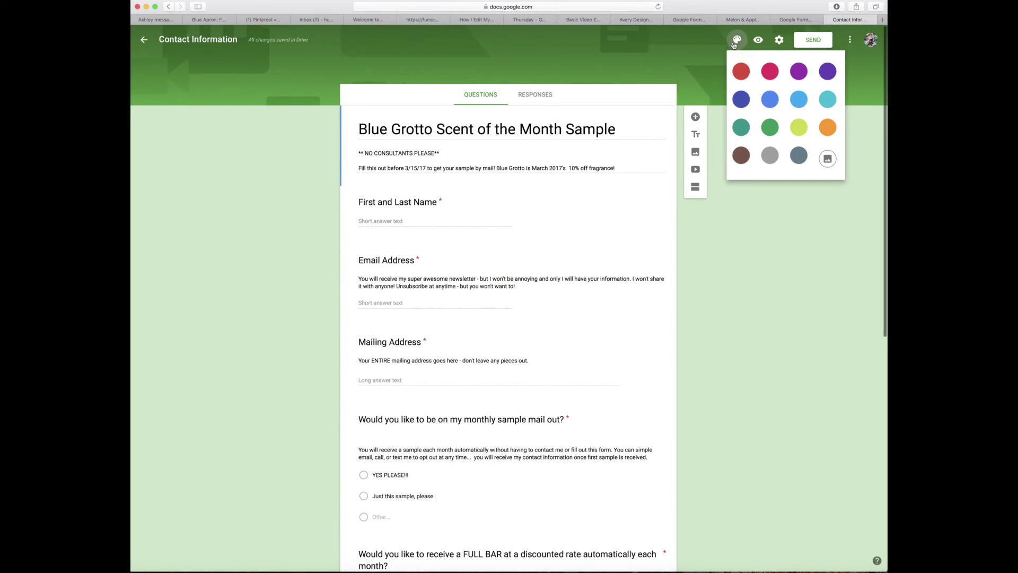
{"action": "left_click", "coordinate": [819, 99]}
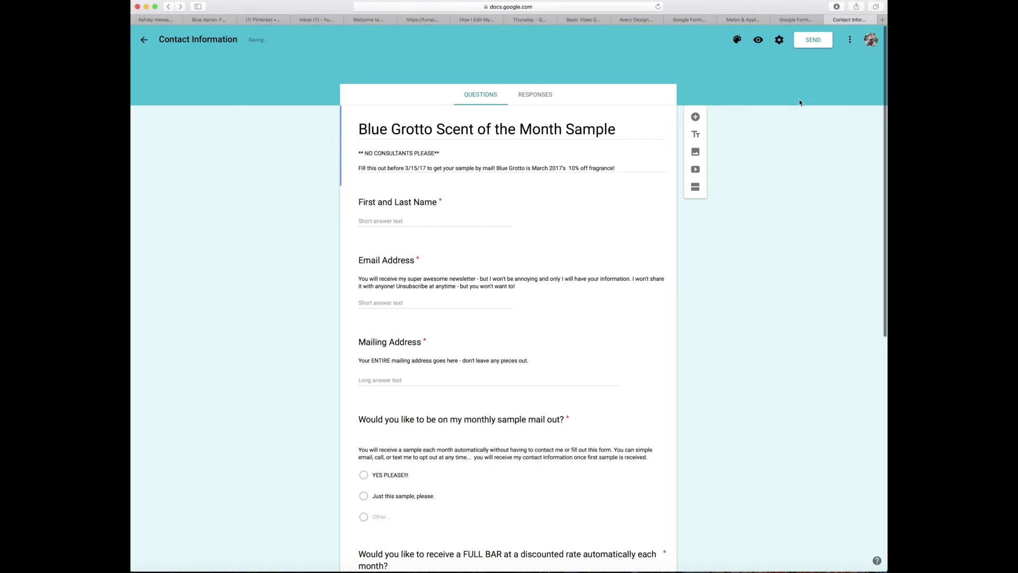
Apply the header image of colourful flower pots on a mint background from the Illustrations themes to the form
{"action": "left_click", "coordinate": [737, 40]}
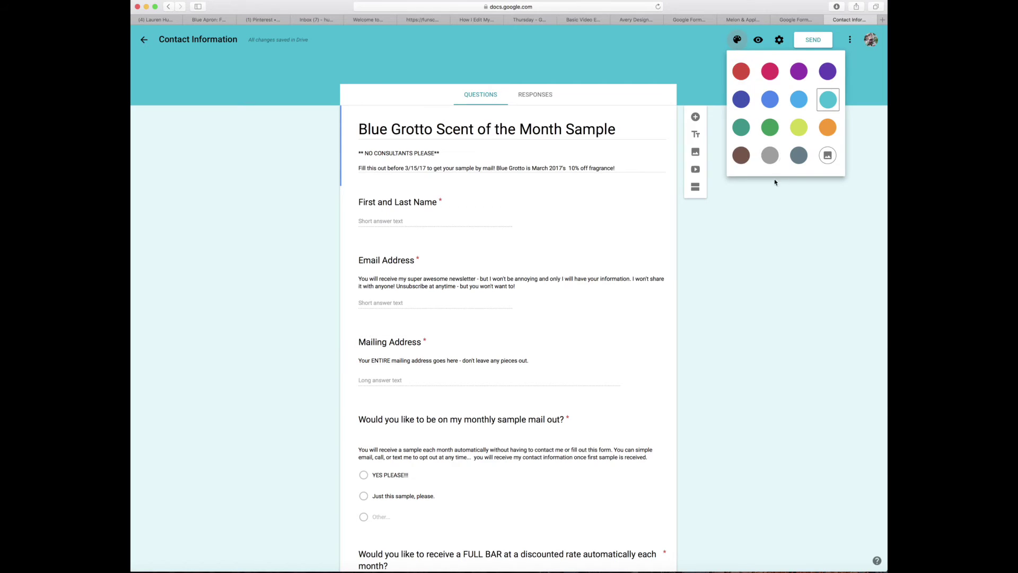
{"action": "left_click", "coordinate": [827, 156]}
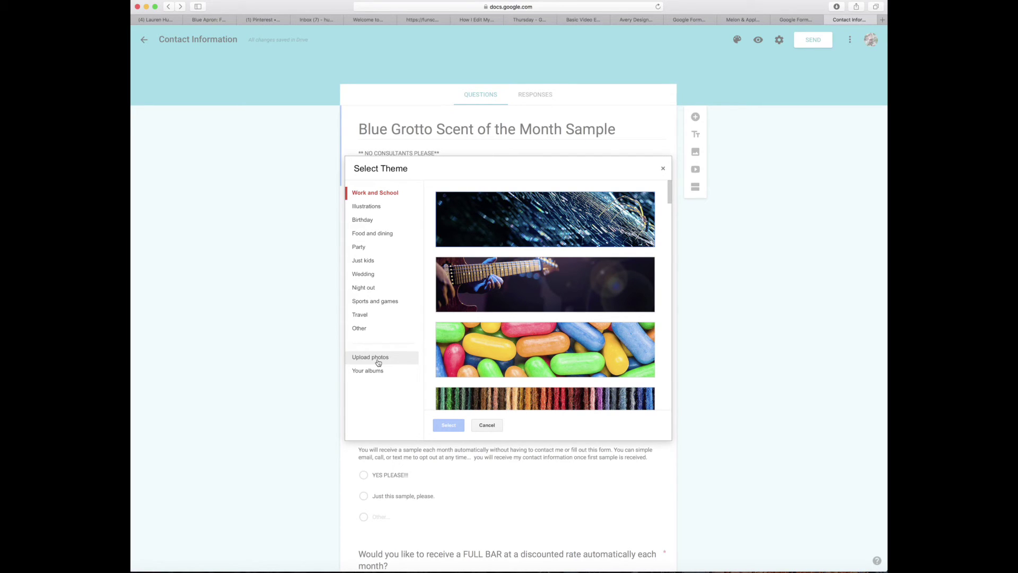
{"action": "left_click", "coordinate": [372, 210]}
{"action": "scroll", "coordinate": [510, 307], "scroll_direction": "down", "scroll_amount": 3}
{"action": "scroll", "coordinate": [511, 308], "scroll_direction": "up", "scroll_amount": 2}
{"action": "scroll", "coordinate": [510, 308], "scroll_direction": "down", "scroll_amount": 10}
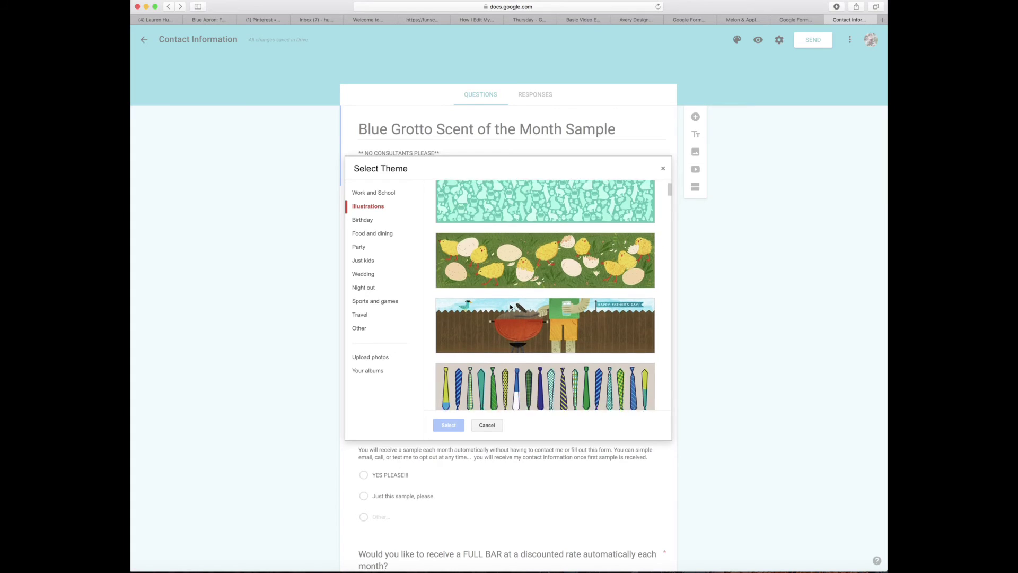
{"action": "scroll", "coordinate": [510, 307], "scroll_direction": "down", "scroll_amount": 3}
{"action": "scroll", "coordinate": [511, 308], "scroll_direction": "up", "scroll_amount": 3}
{"action": "scroll", "coordinate": [510, 308], "scroll_direction": "down", "scroll_amount": 2}
{"action": "left_click", "coordinate": [510, 307]}
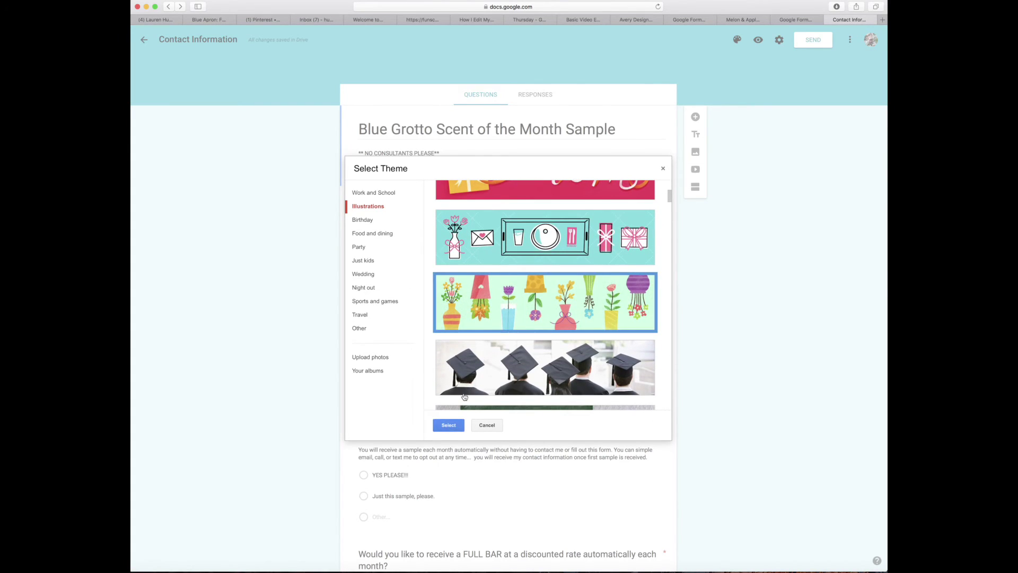
{"action": "left_click", "coordinate": [448, 426]}
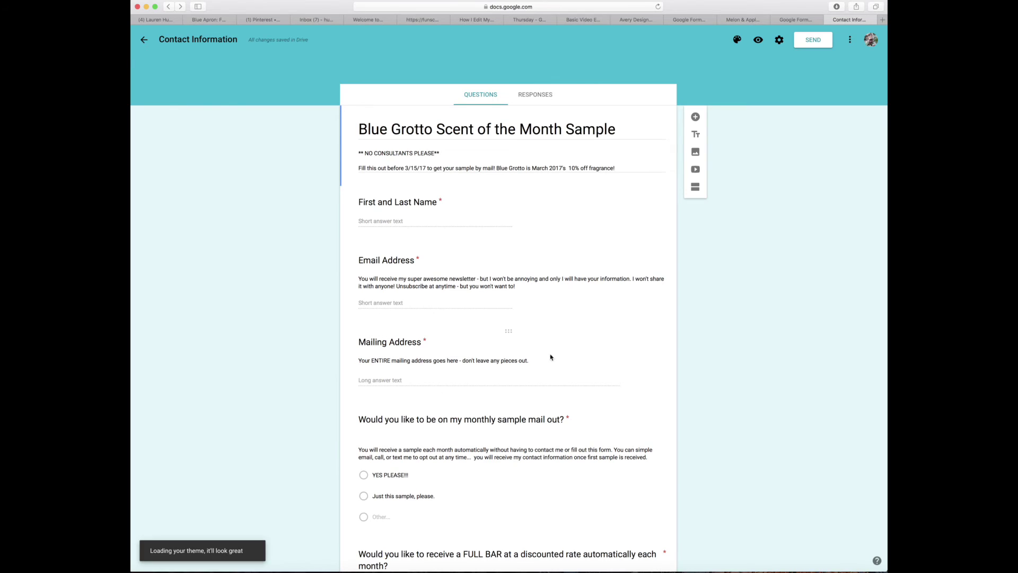
{"action": "scroll", "coordinate": [704, 372], "scroll_direction": "down", "scroll_amount": 2}
{"action": "scroll", "coordinate": [689, 364], "scroll_direction": "up", "scroll_amount": 2}
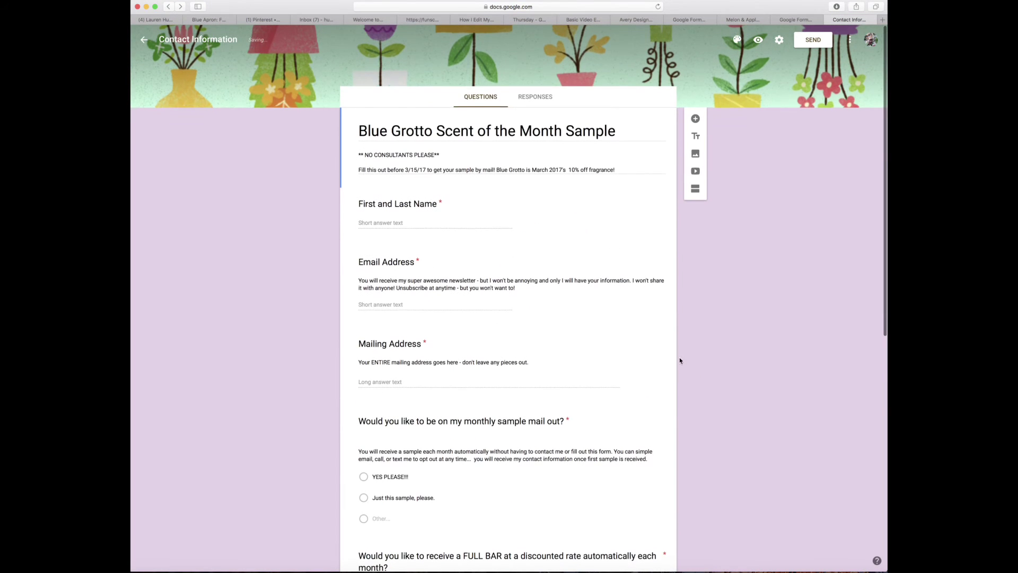
Reopen the theme image picker and examine the Party header images for a different form theme
{"action": "left_click", "coordinate": [737, 39]}
{"action": "left_click", "coordinate": [808, 130]}
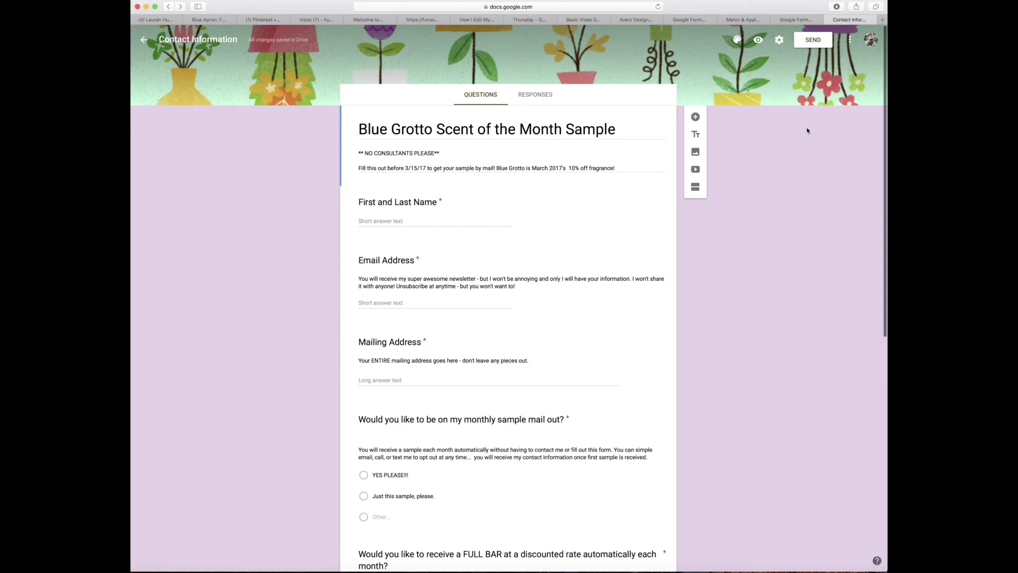
{"action": "left_click", "coordinate": [737, 39]}
{"action": "left_click", "coordinate": [828, 154]}
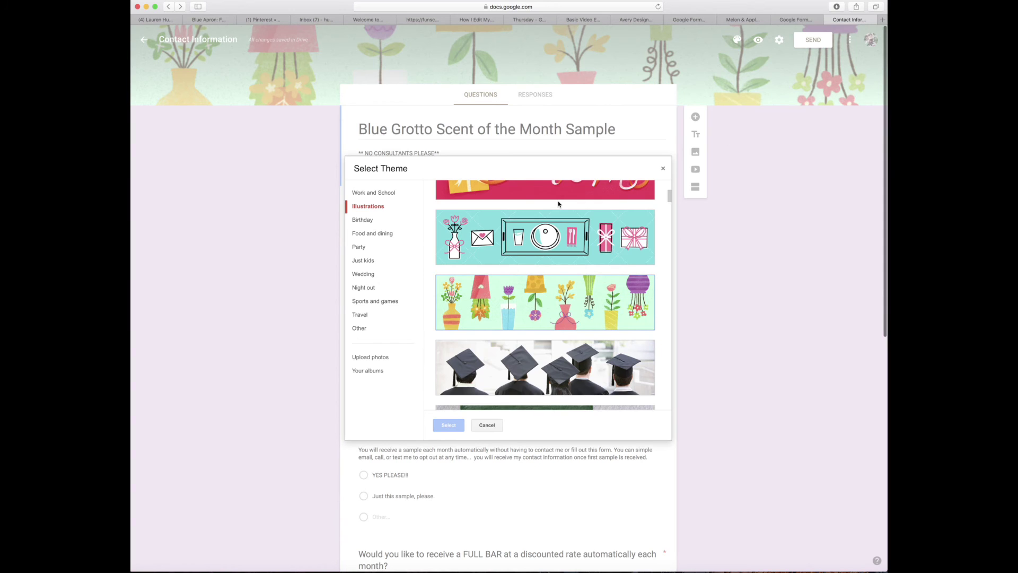
{"action": "scroll", "coordinate": [558, 204], "scroll_direction": "down", "scroll_amount": 2}
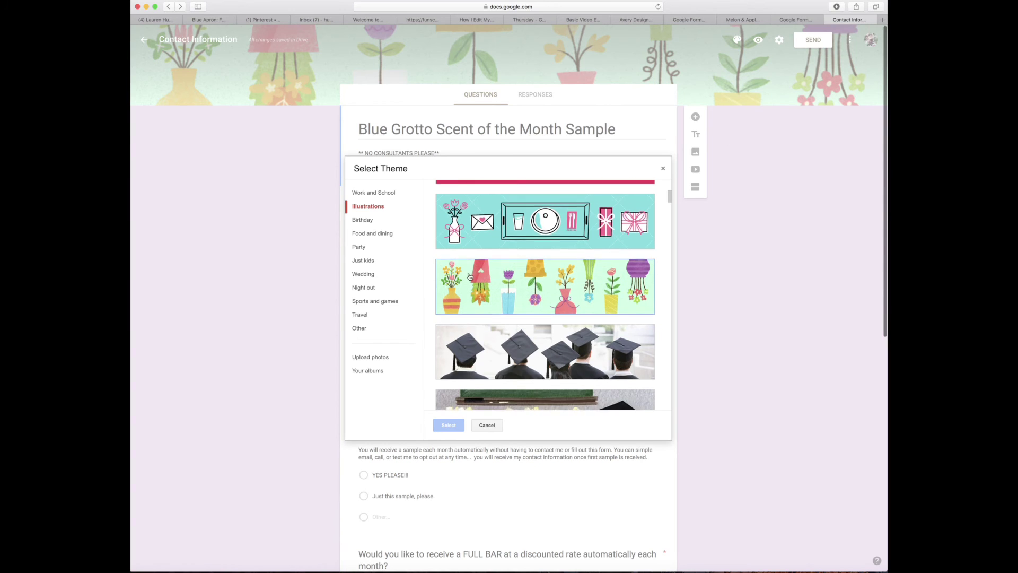
{"action": "left_click", "coordinate": [359, 247]}
{"action": "scroll", "coordinate": [544, 282], "scroll_direction": "down", "scroll_amount": 5}
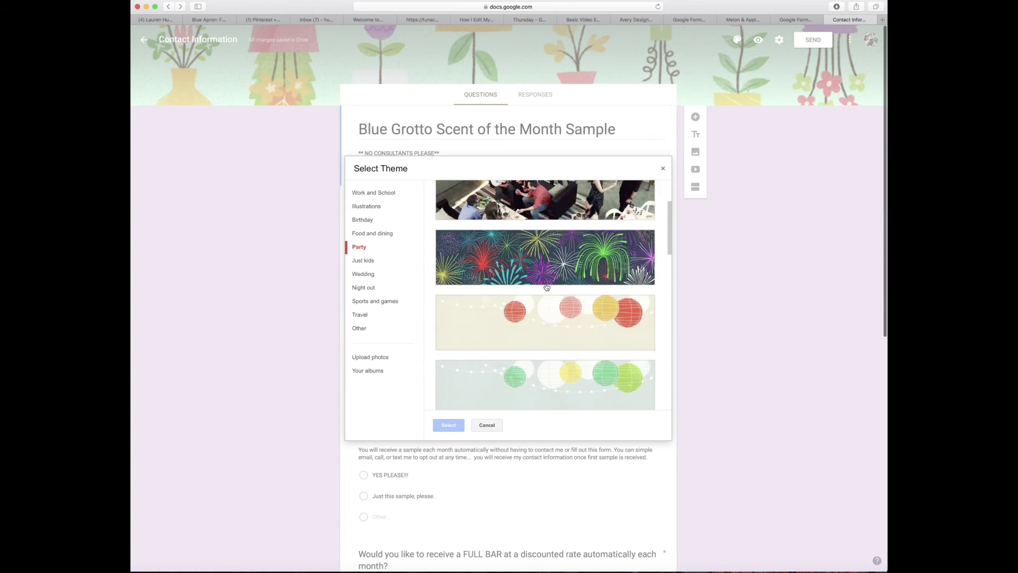
{"action": "left_click", "coordinate": [544, 281]}
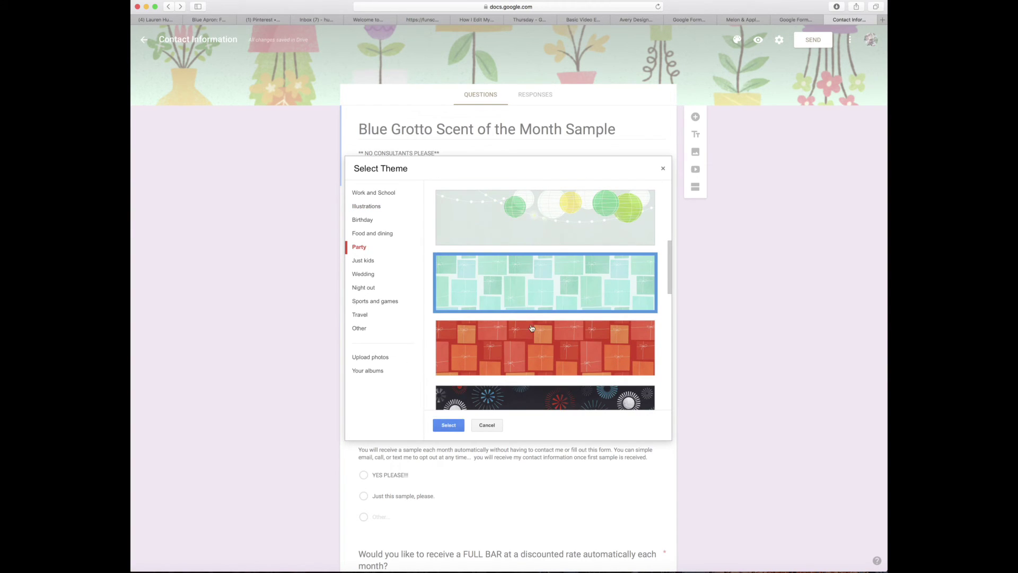
{"action": "scroll", "coordinate": [524, 279], "scroll_direction": "up", "scroll_amount": 2}
{"action": "scroll", "coordinate": [525, 278], "scroll_direction": "down", "scroll_amount": 6}
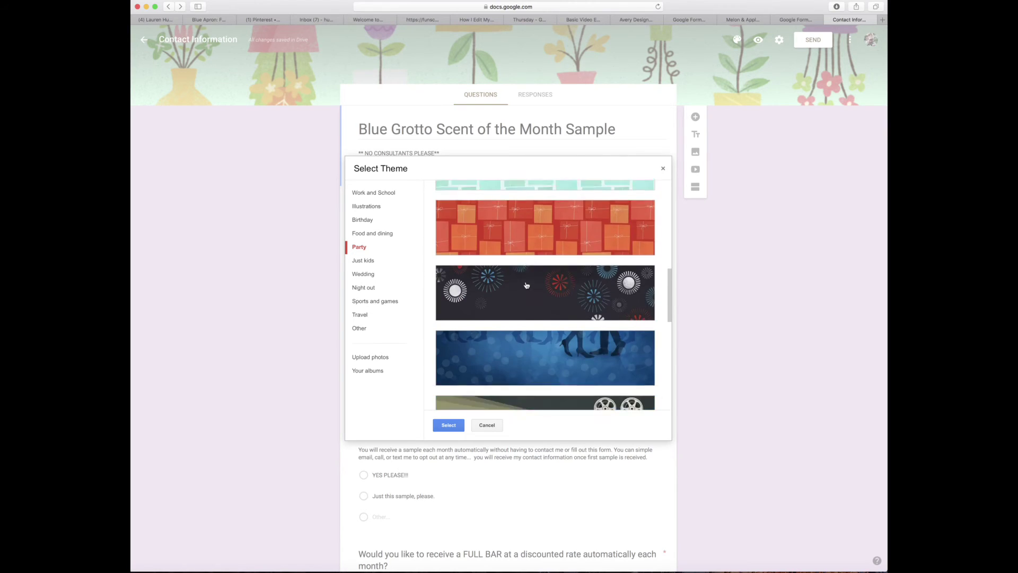
{"action": "scroll", "coordinate": [526, 284], "scroll_direction": "up", "scroll_amount": 3}
{"action": "scroll", "coordinate": [526, 286], "scroll_direction": "down", "scroll_amount": 10}
{"action": "scroll", "coordinate": [526, 285], "scroll_direction": "up", "scroll_amount": 2}
{"action": "scroll", "coordinate": [526, 286], "scroll_direction": "down", "scroll_amount": 2}
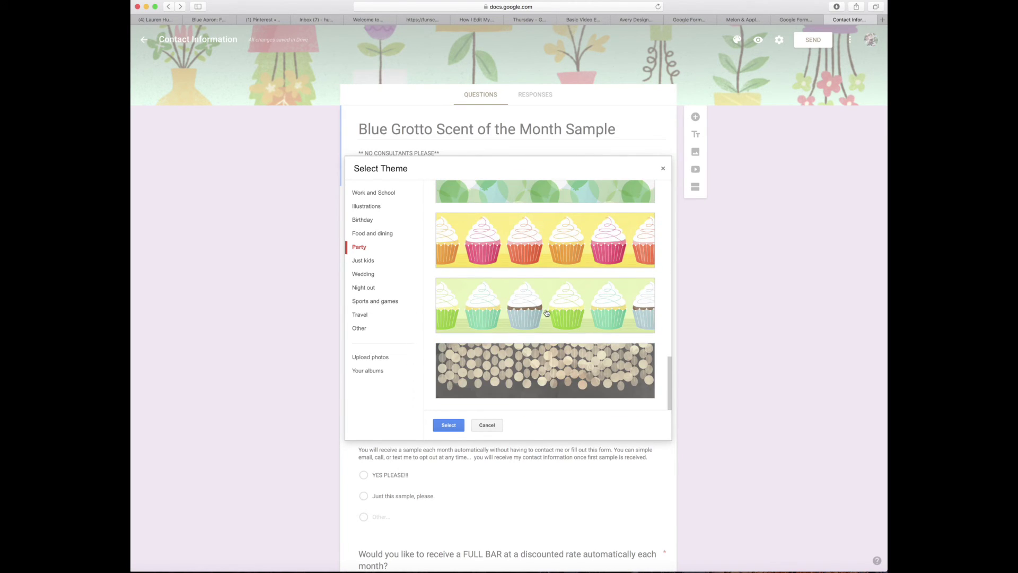
Look through the Wedding, Travel, Work and School, Illustrations and Birthday header images
{"action": "left_click", "coordinate": [364, 274]}
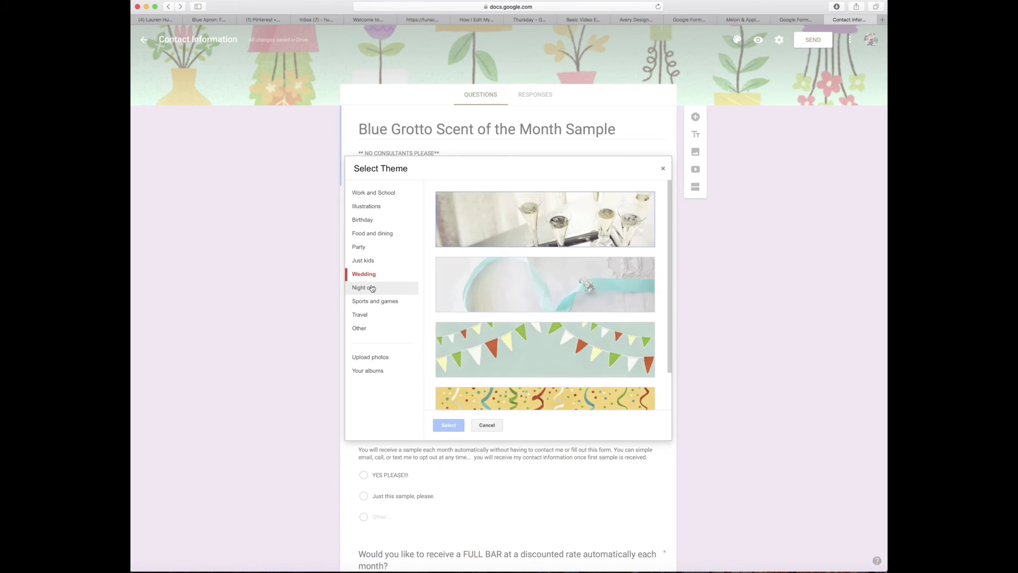
{"action": "left_click", "coordinate": [366, 315]}
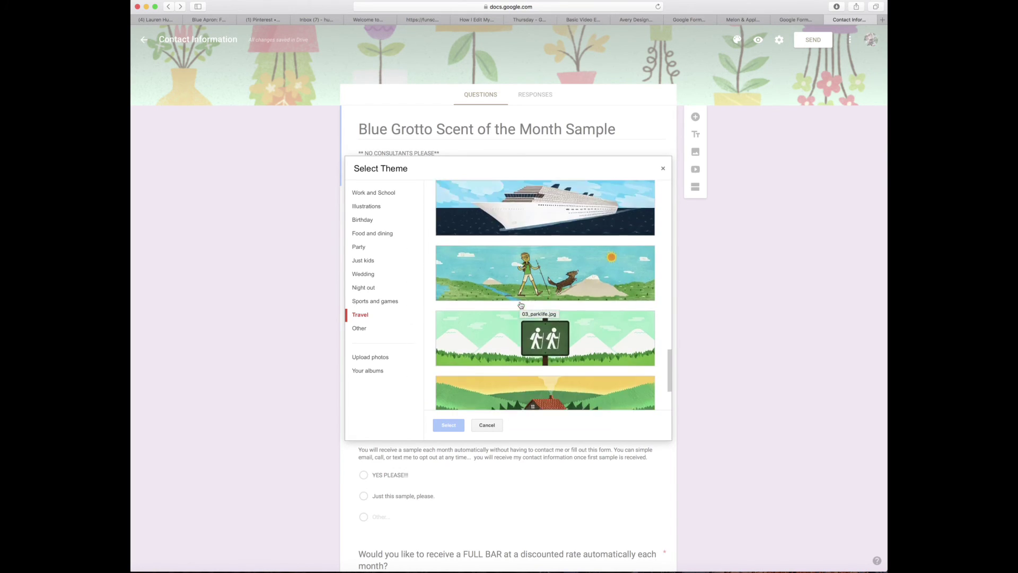
{"action": "left_click", "coordinate": [379, 194]}
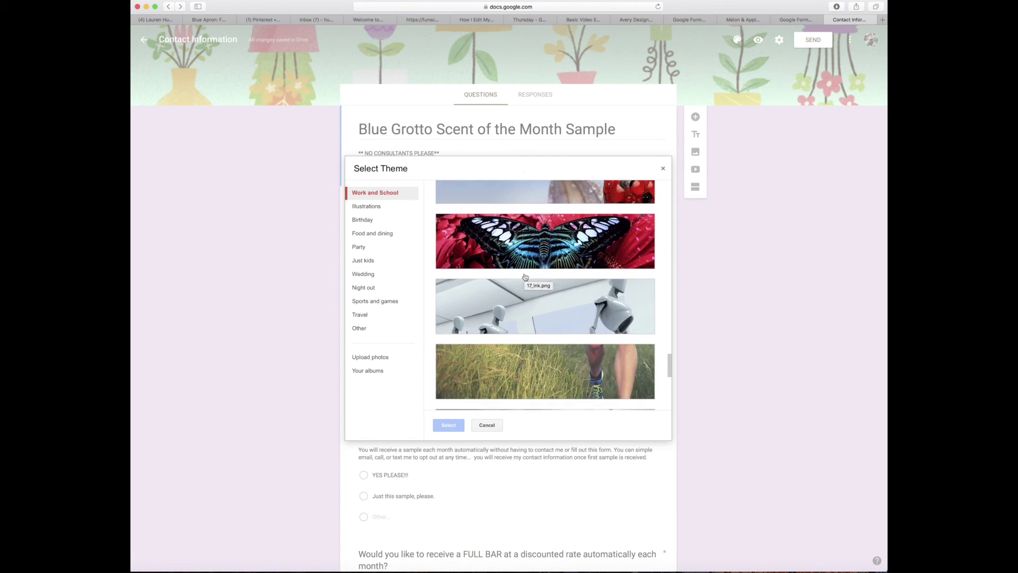
{"action": "left_click", "coordinate": [375, 208]}
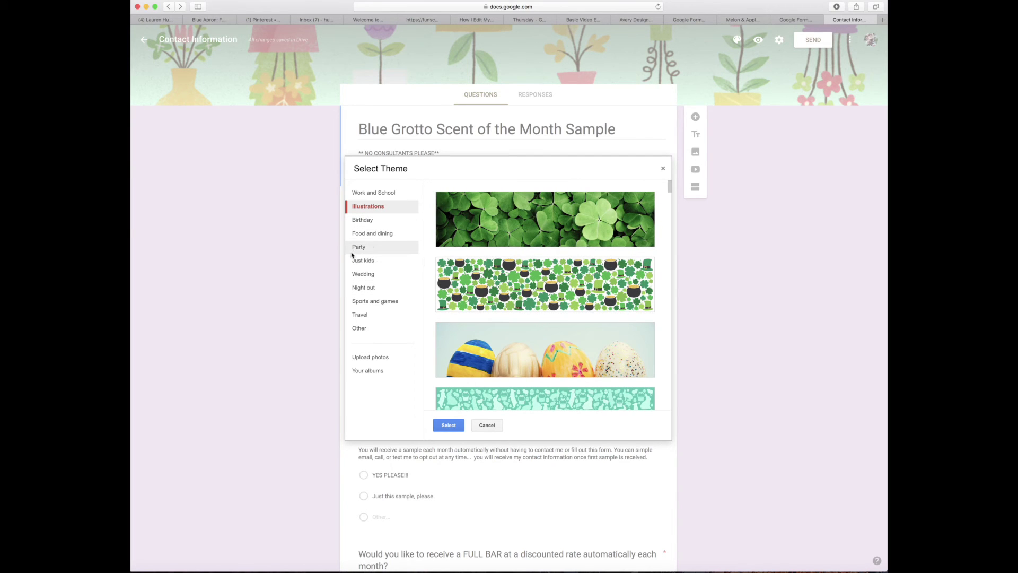
{"action": "left_click", "coordinate": [364, 221]}
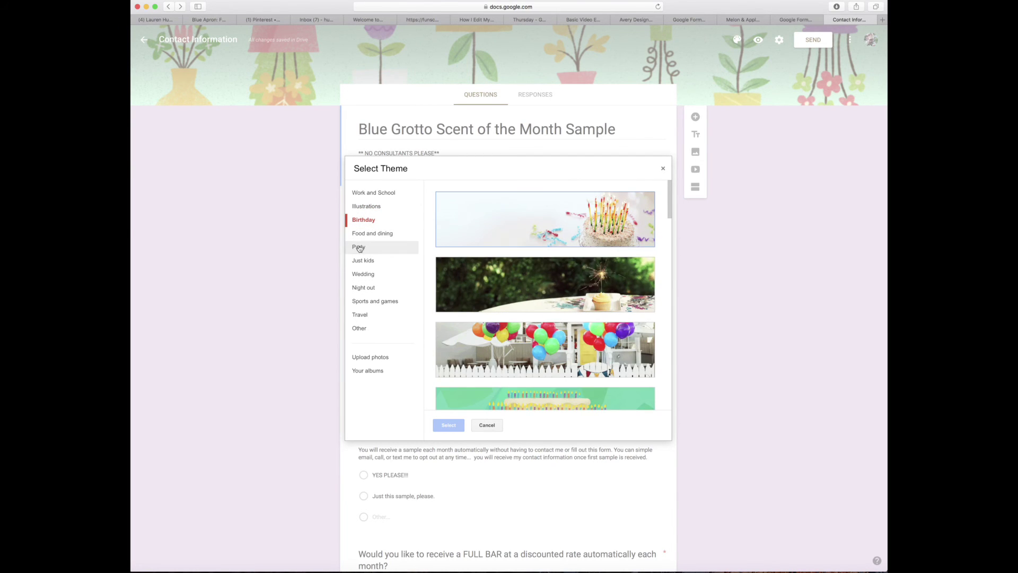
{"action": "scroll", "coordinate": [471, 293], "scroll_direction": "down", "scroll_amount": 2}
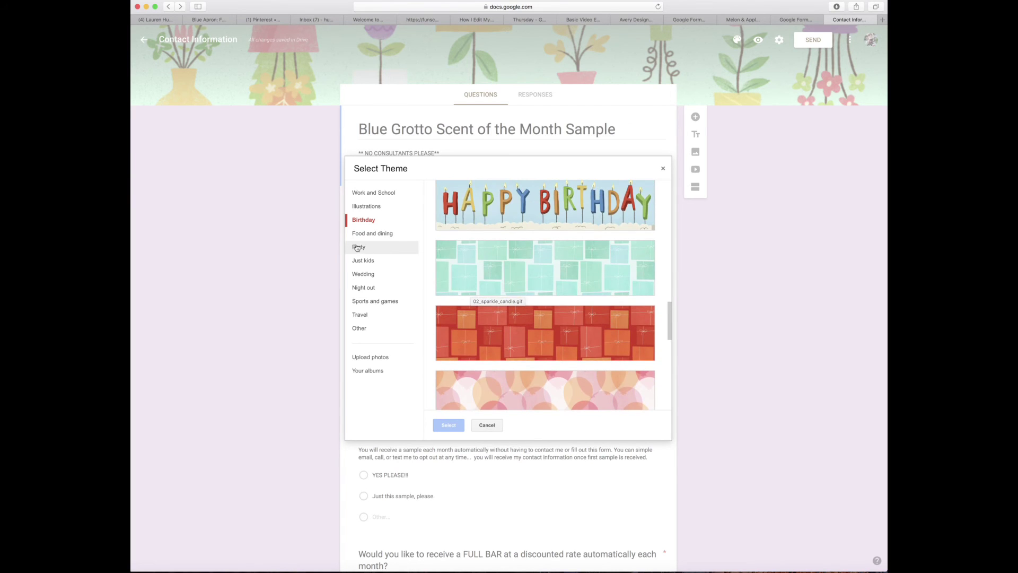
Apply the cupcake header image with the light green background from the Food and dining themes to the form
{"action": "left_click", "coordinate": [371, 233]}
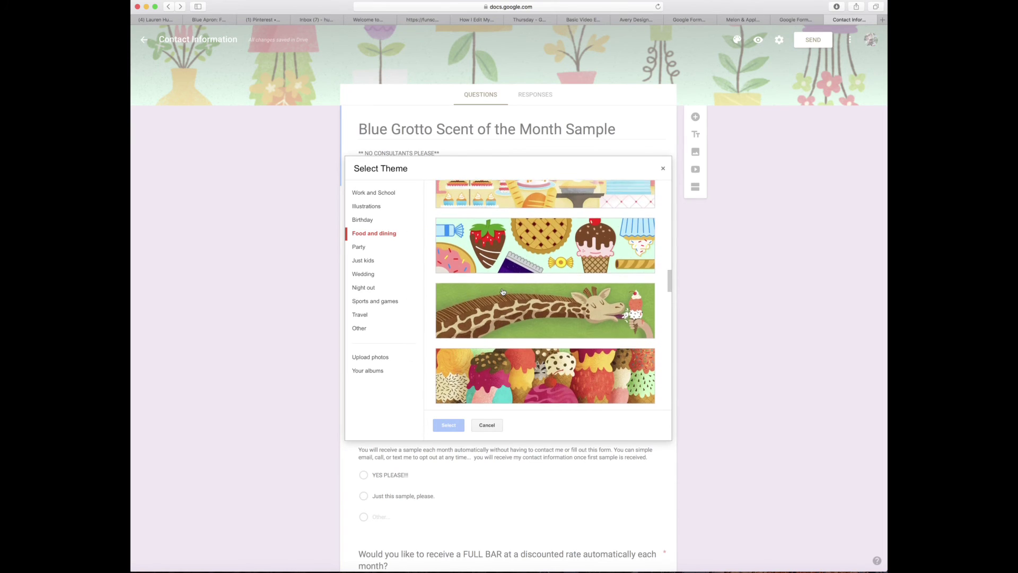
{"action": "scroll", "coordinate": [502, 291], "scroll_direction": "down", "scroll_amount": 15}
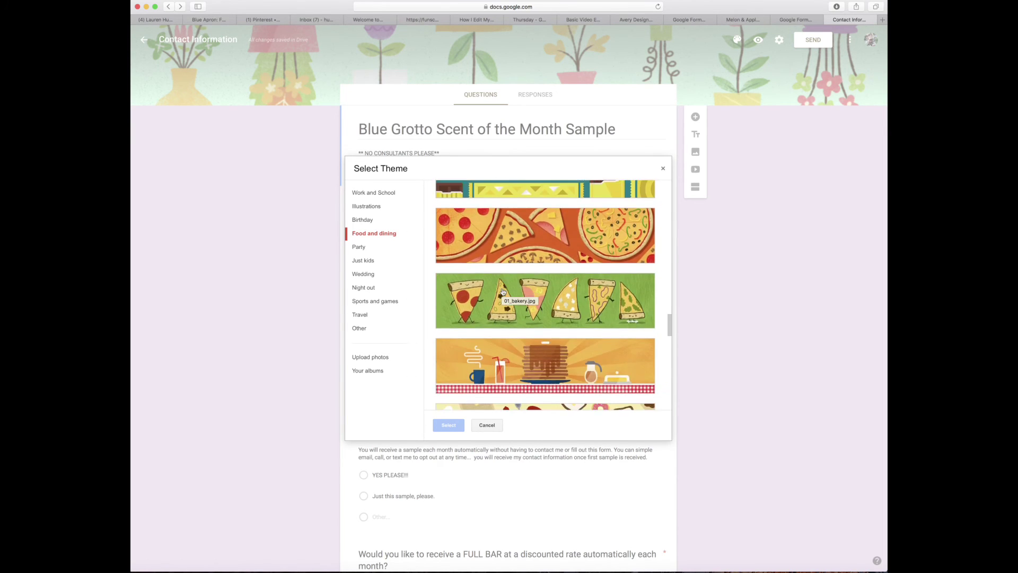
{"action": "scroll", "coordinate": [502, 291], "scroll_direction": "down", "scroll_amount": 3}
{"action": "scroll", "coordinate": [503, 291], "scroll_direction": "up", "scroll_amount": 5}
{"action": "scroll", "coordinate": [503, 291], "scroll_direction": "down", "scroll_amount": 6}
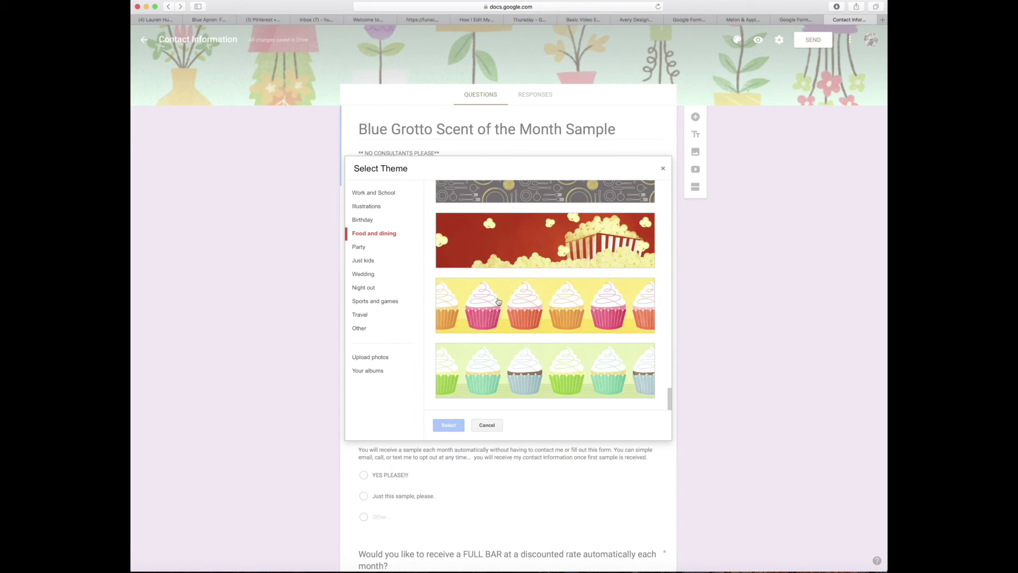
{"action": "left_click", "coordinate": [495, 377]}
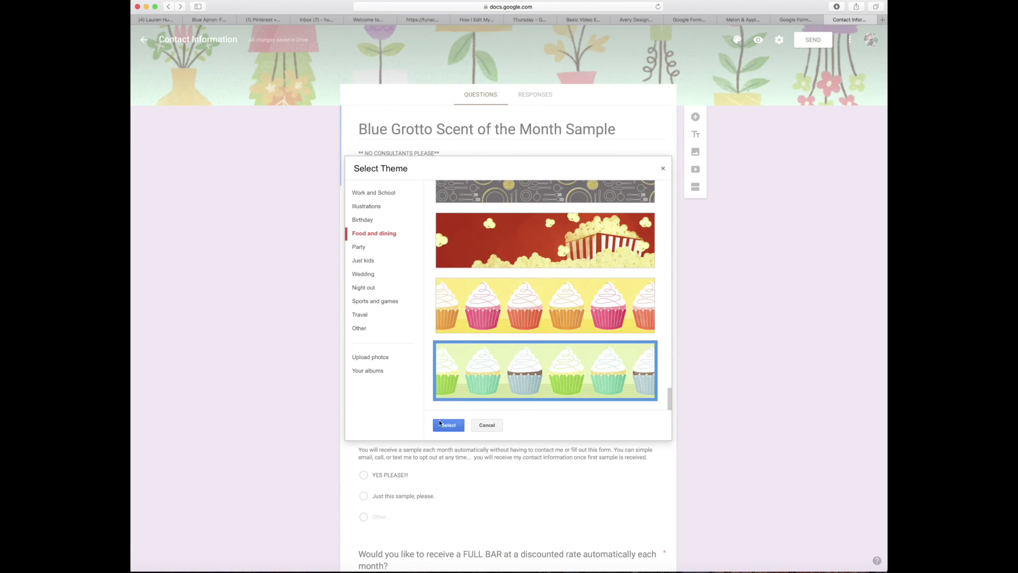
{"action": "left_click", "coordinate": [444, 424]}
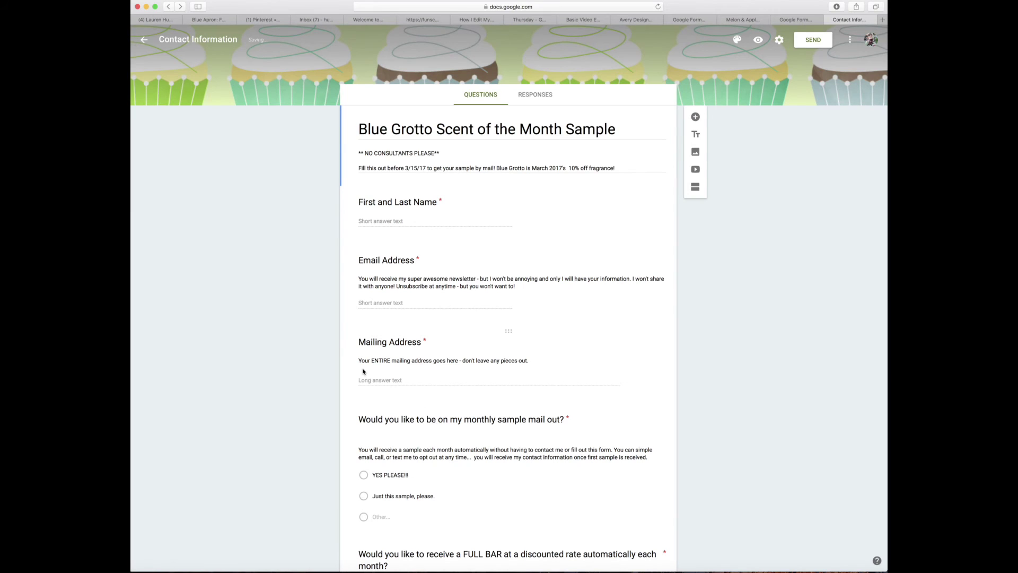
{"action": "scroll", "coordinate": [522, 323], "scroll_direction": "down", "scroll_amount": 5}
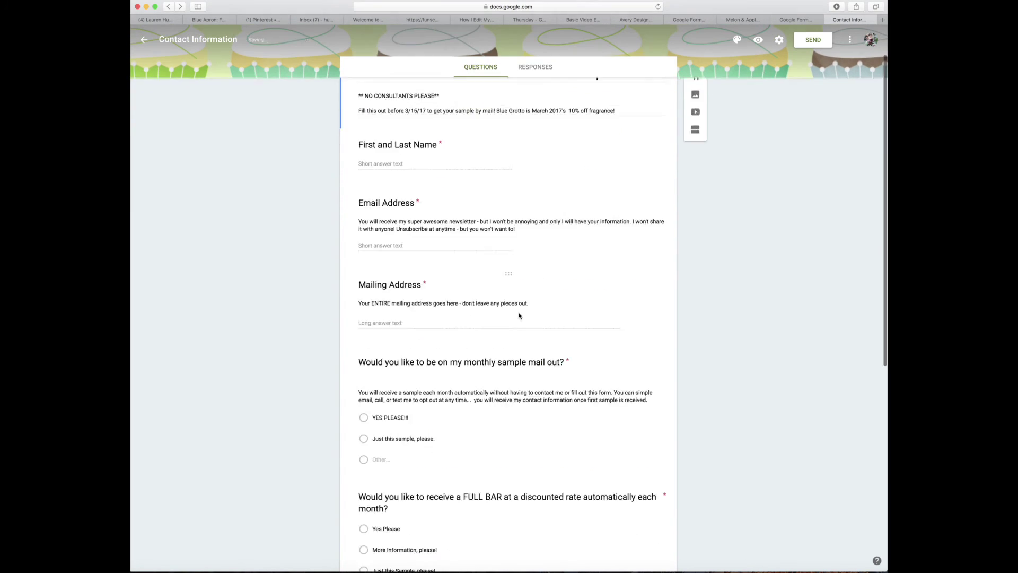
{"action": "scroll", "coordinate": [505, 265], "scroll_direction": "up", "scroll_amount": 5}
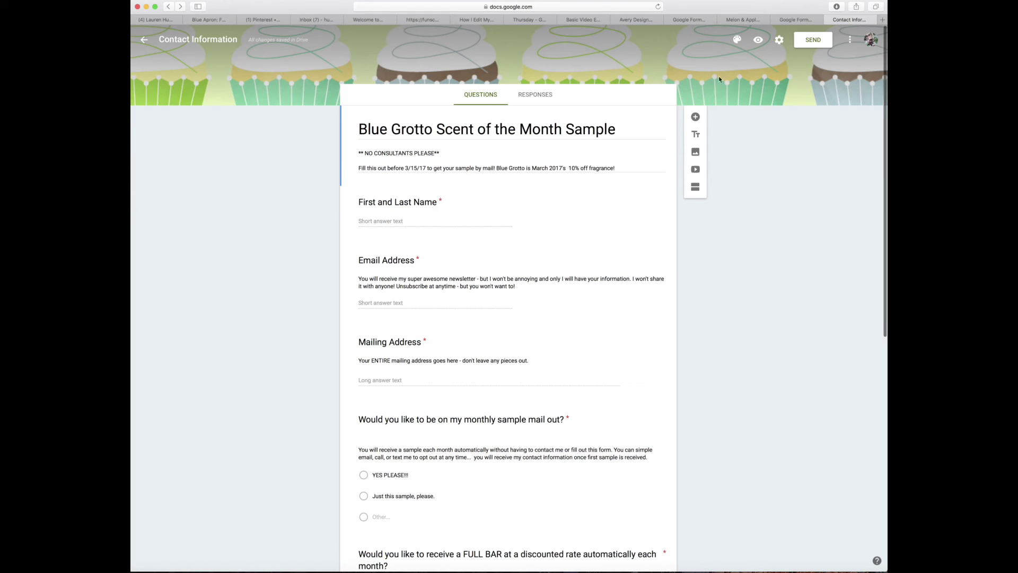
Examine the form's email, link and embed HTML sending options, select the share link, and close the sending dialog
{"action": "left_click", "coordinate": [809, 47]}
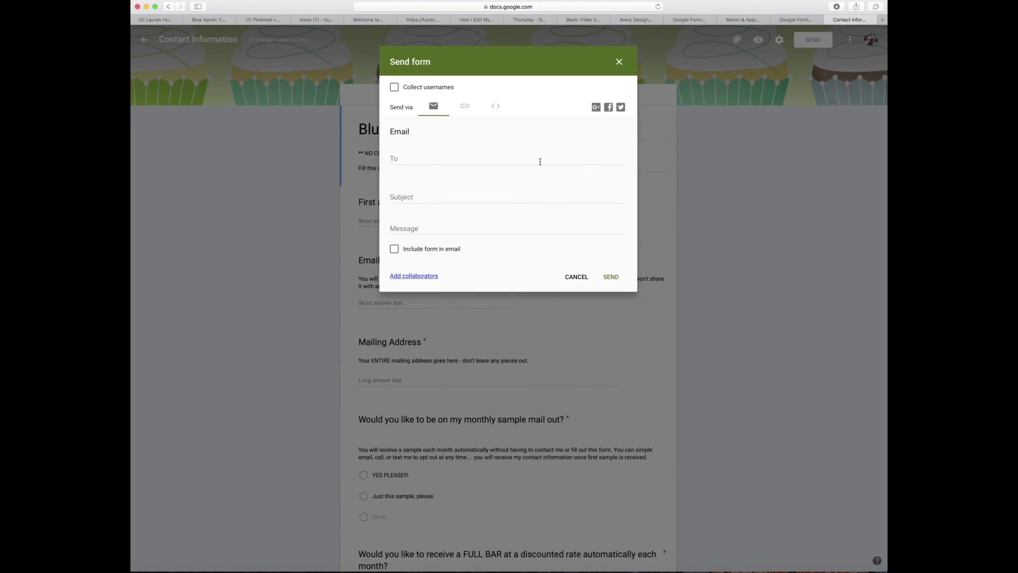
{"action": "left_click", "coordinate": [464, 106]}
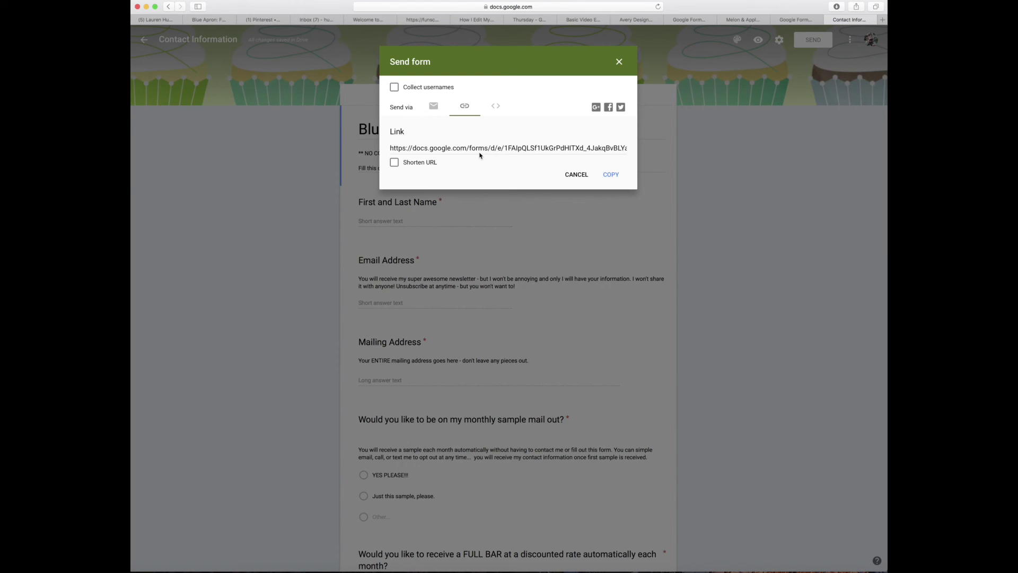
{"action": "left_click", "coordinate": [482, 152]}
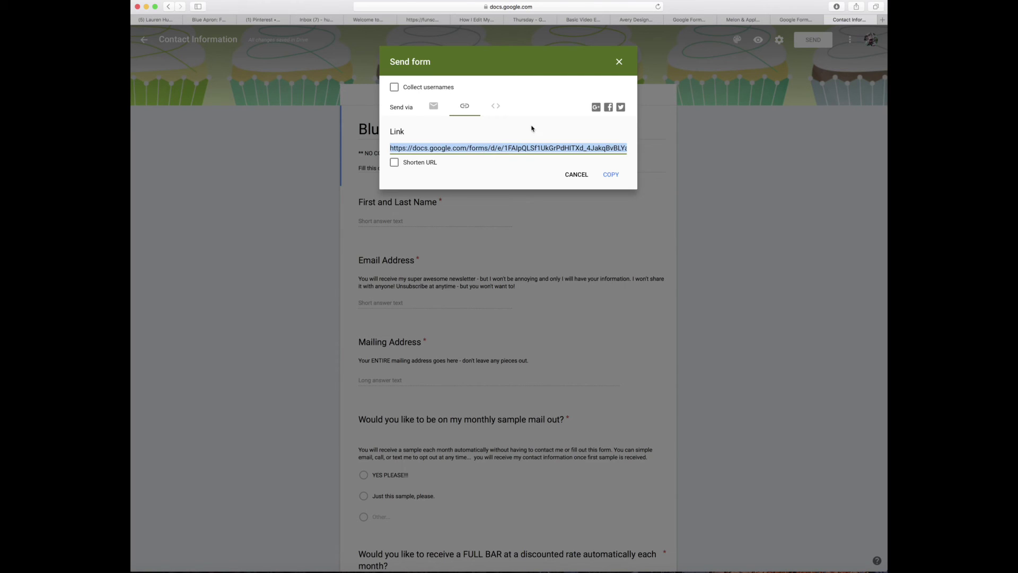
{"action": "left_click", "coordinate": [495, 105]}
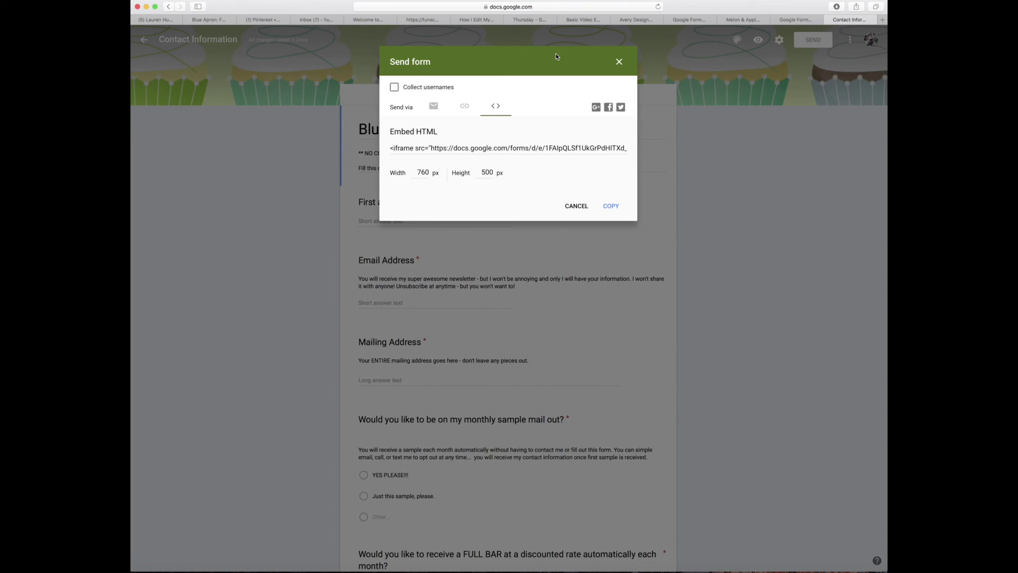
{"action": "left_click", "coordinate": [619, 62]}
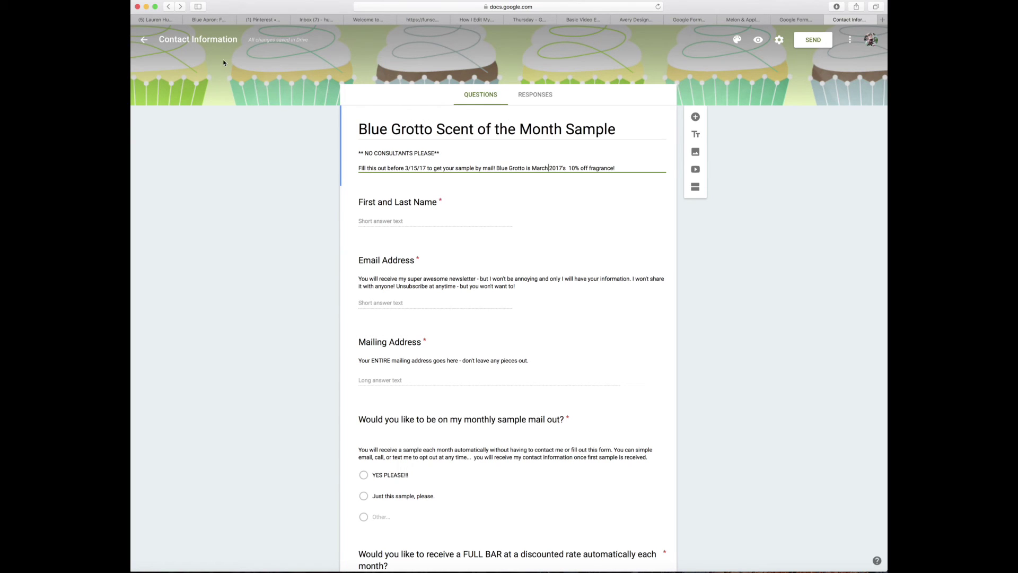
Rename the Contact Information form file as Blue Grotto Scent of the Month Sample
{"action": "left_click", "coordinate": [214, 42]}
{"action": "triple_click", "coordinate": [225, 39]}
{"action": "type", "text": "Blue"}
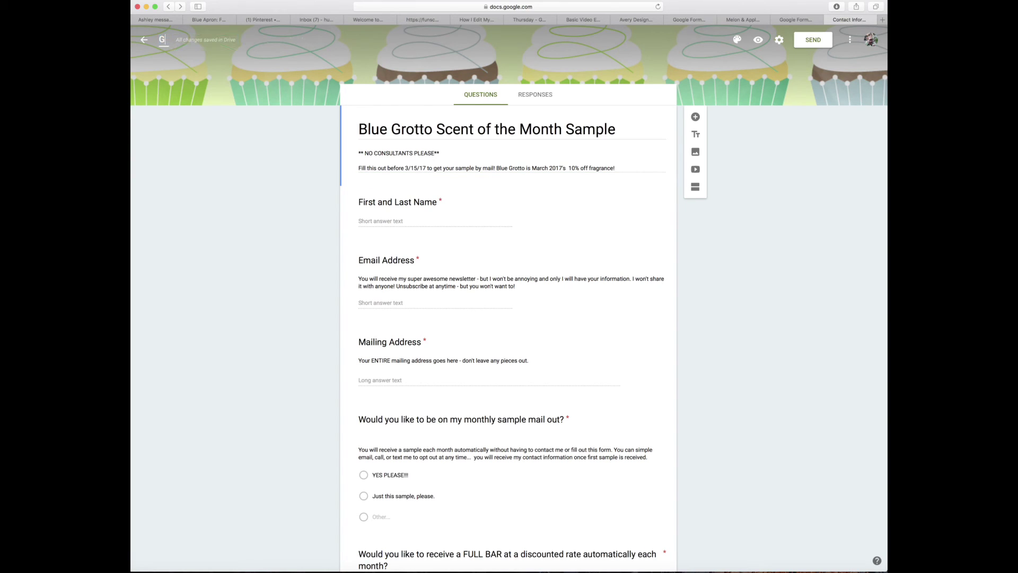
{"action": "type", "text": " Grotto"}
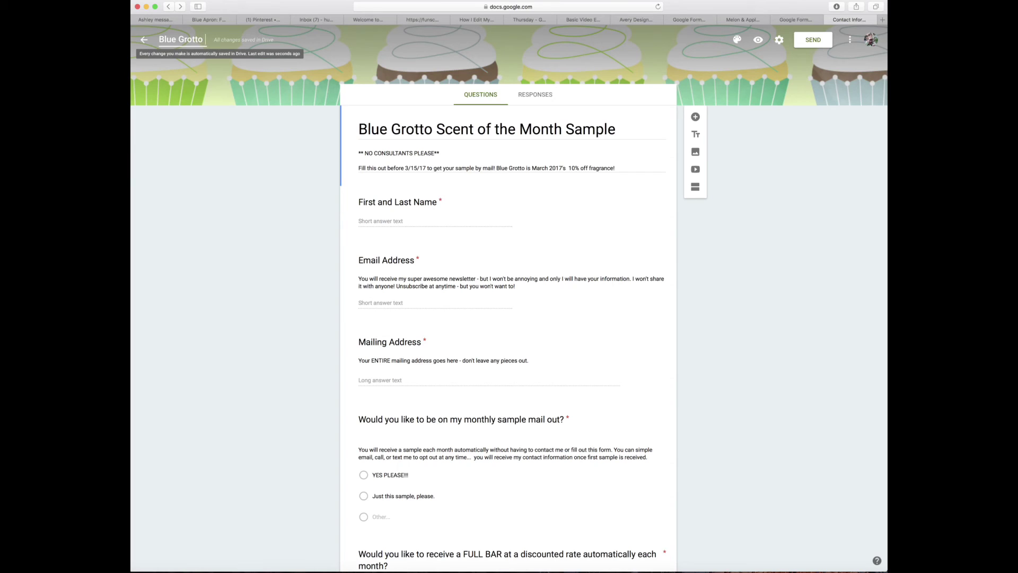
{"action": "type", "text": " Scent of the Month Sample"}
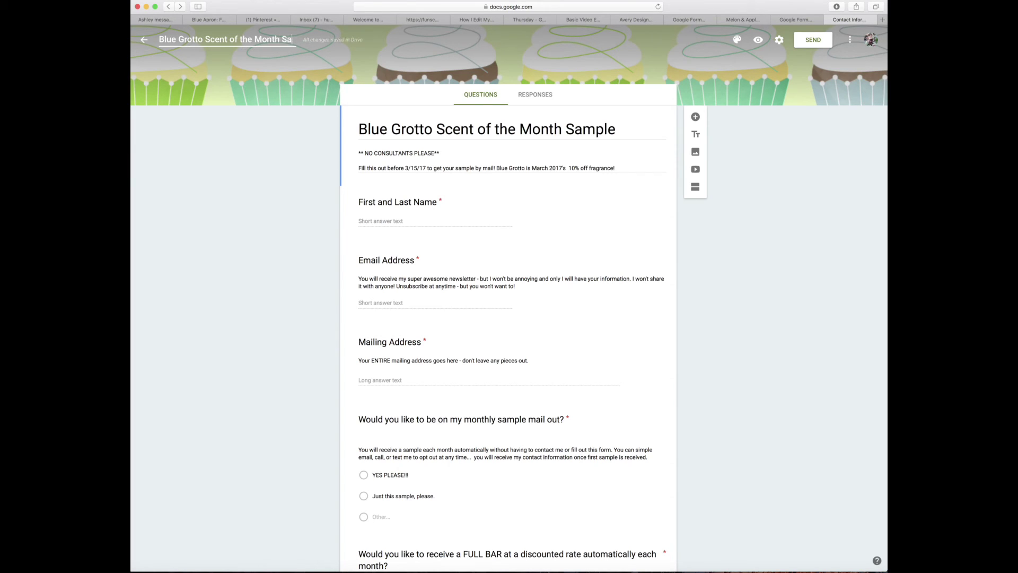
{"action": "left_click", "coordinate": [214, 68]}
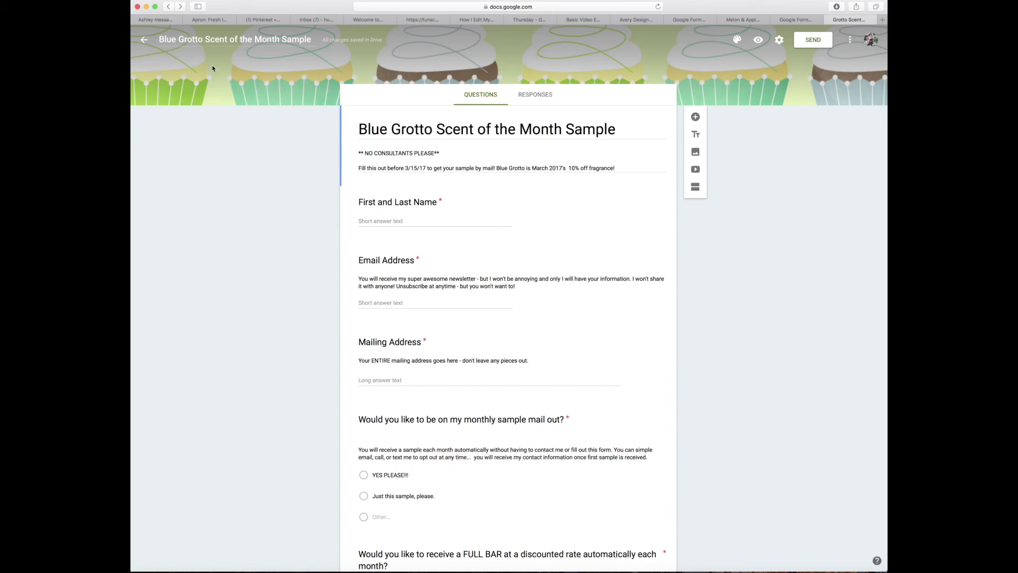
{"action": "left_click", "coordinate": [206, 41]}
Open the existing Order Form from the forms list, review its questions down to Preferred Method of Contact, and return to the list
{"action": "left_click", "coordinate": [144, 40]}
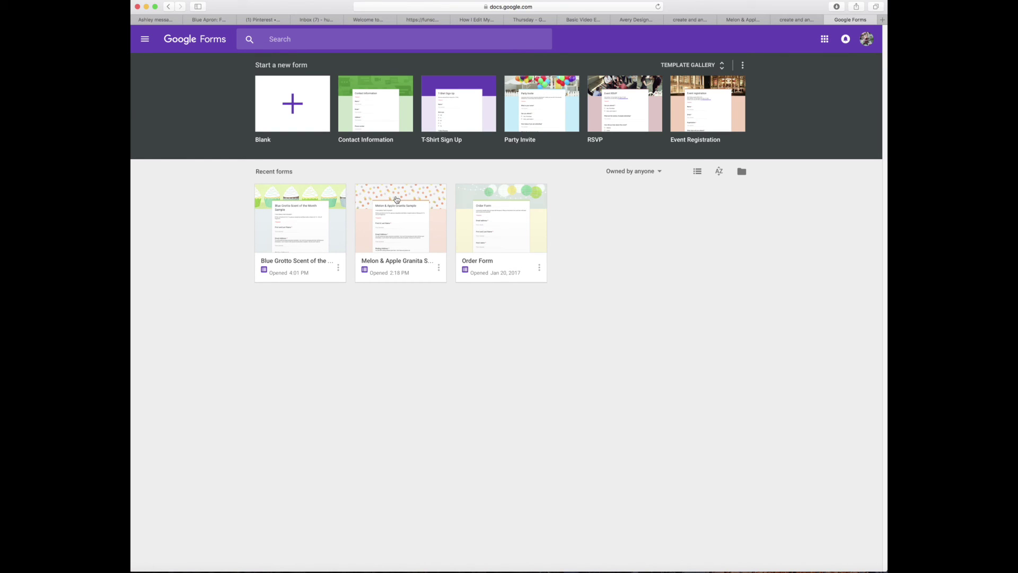
{"action": "left_click", "coordinate": [485, 214]}
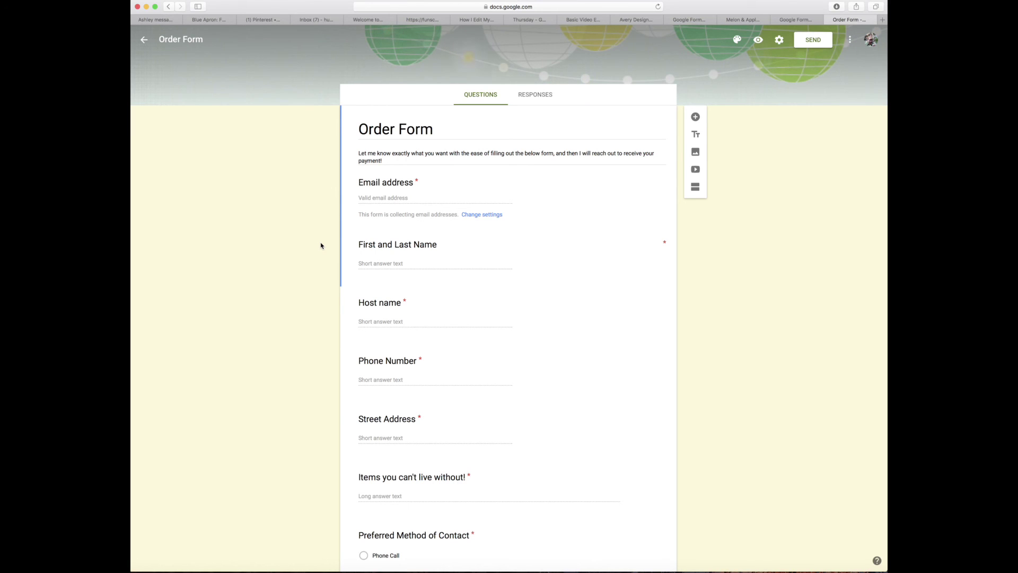
{"action": "scroll", "coordinate": [333, 243], "scroll_direction": "down", "scroll_amount": 2}
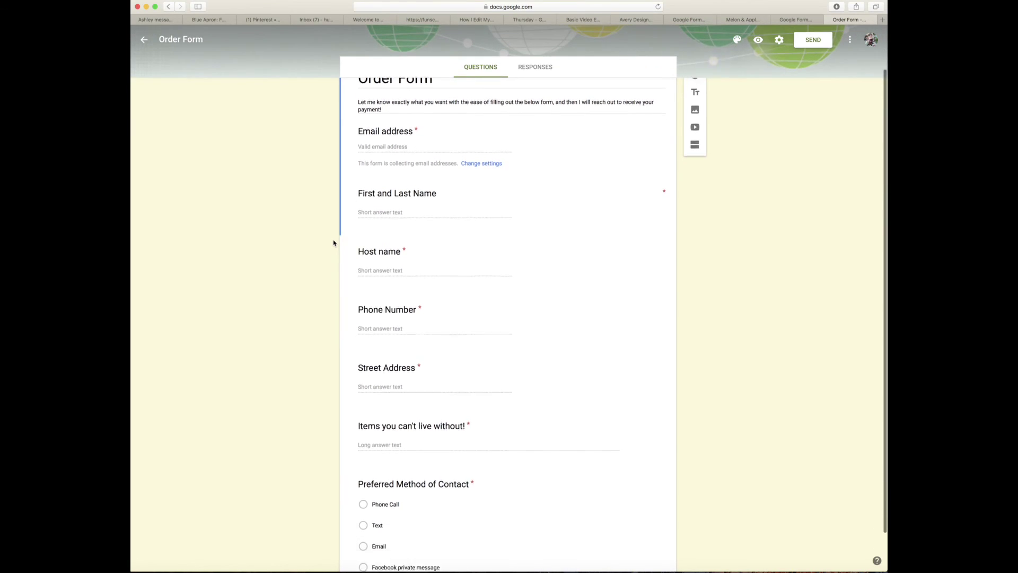
{"action": "scroll", "coordinate": [334, 242], "scroll_direction": "up", "scroll_amount": 2}
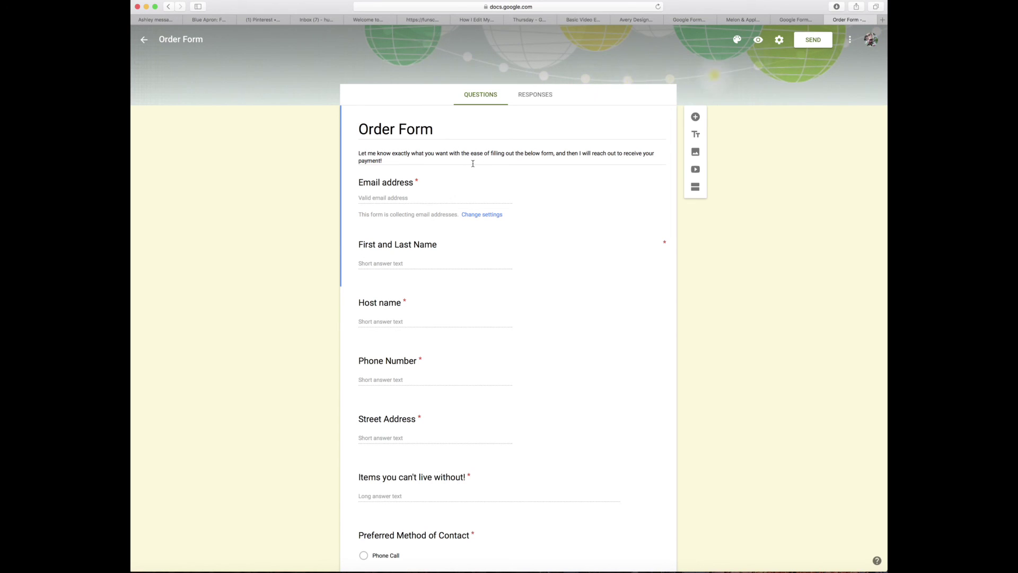
{"action": "scroll", "coordinate": [472, 164], "scroll_direction": "down", "scroll_amount": 2}
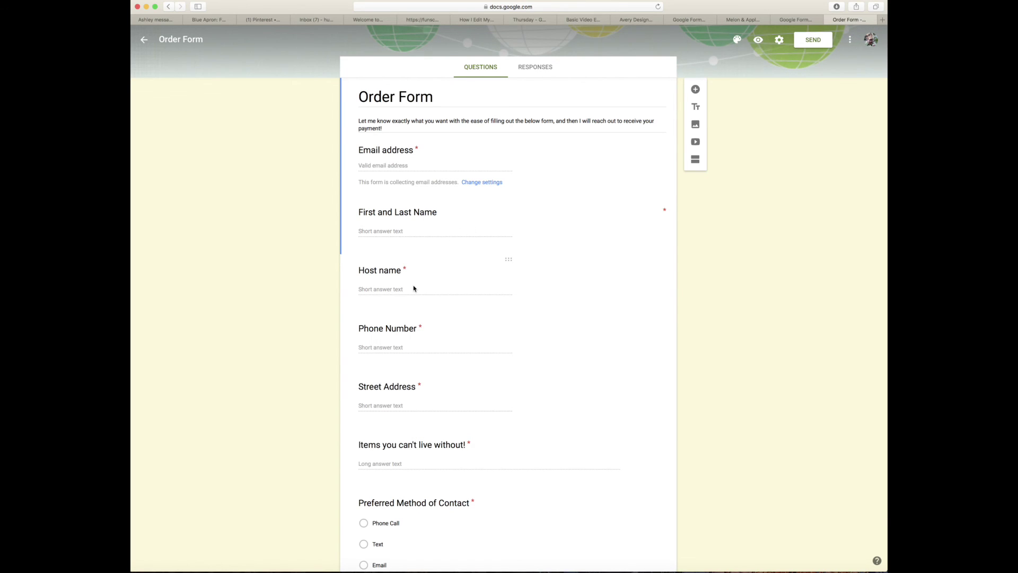
{"action": "scroll", "coordinate": [414, 288], "scroll_direction": "down", "scroll_amount": 3}
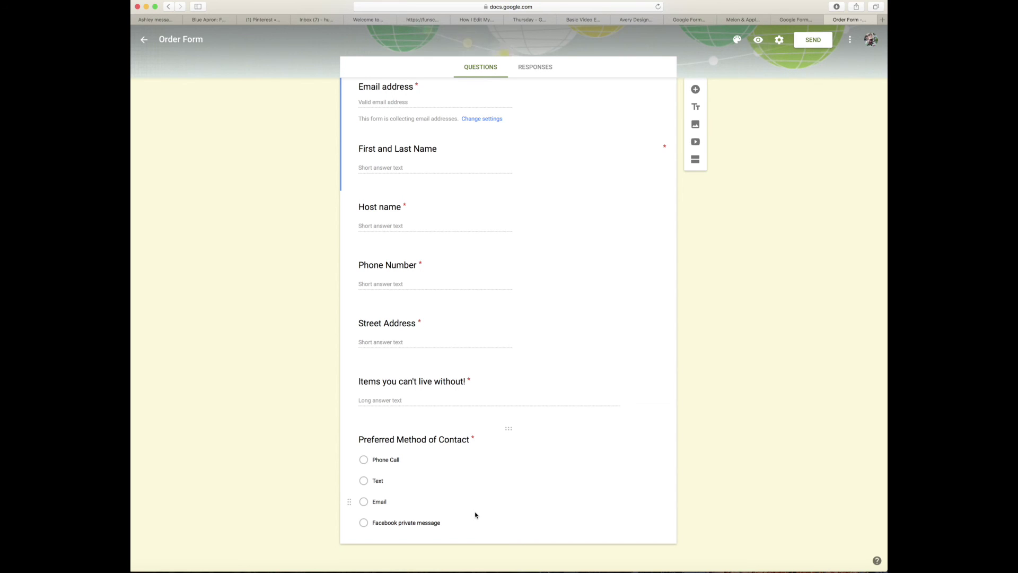
{"action": "scroll", "coordinate": [476, 514], "scroll_direction": "up", "scroll_amount": 5}
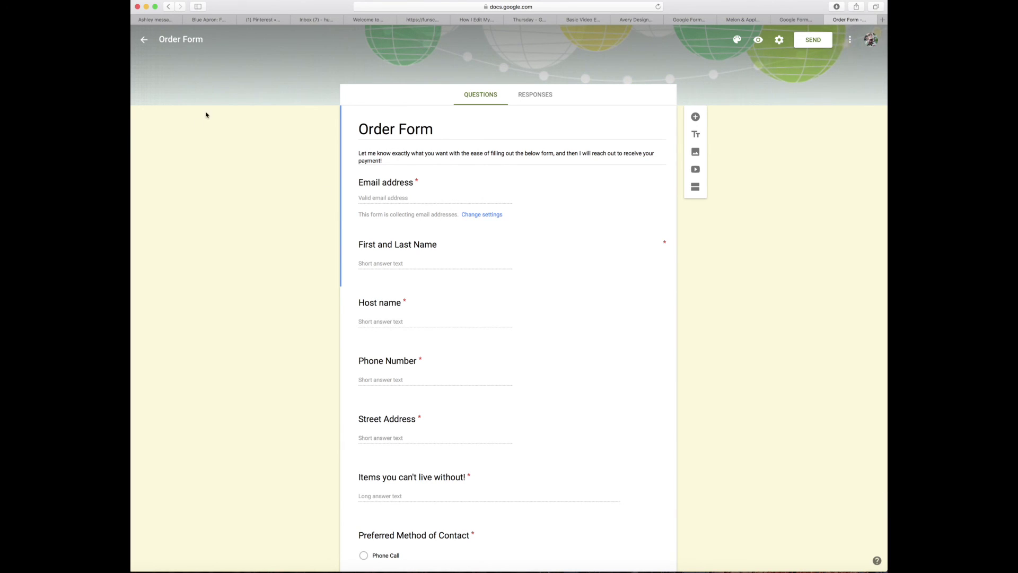
{"action": "left_click", "coordinate": [139, 40]}
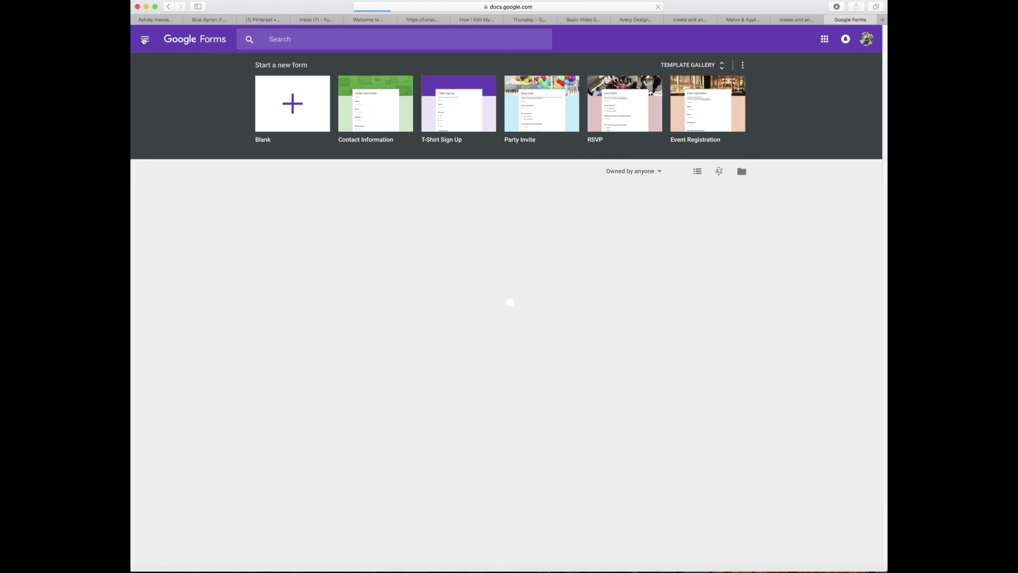